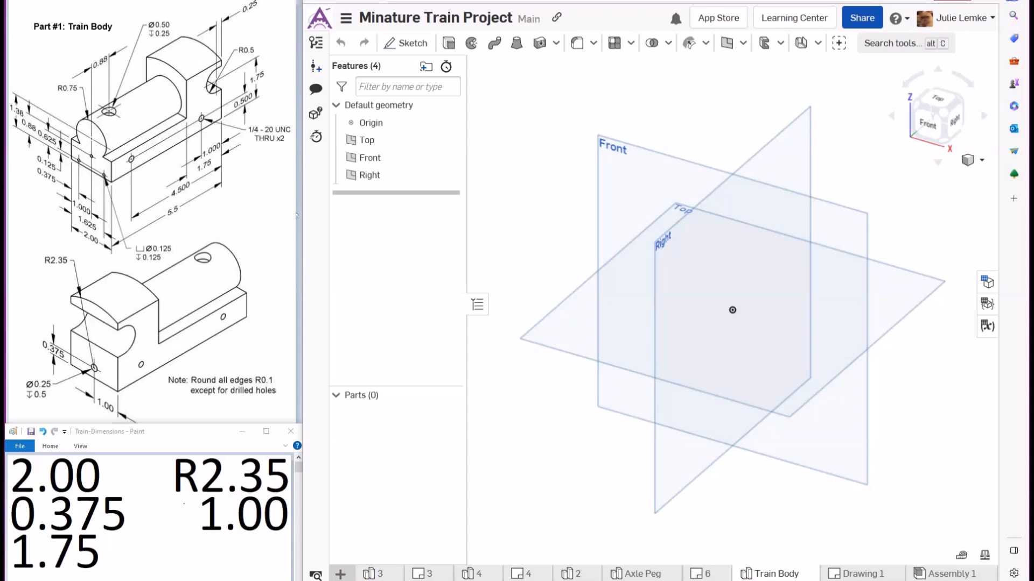
pyautogui.click(341, 575)
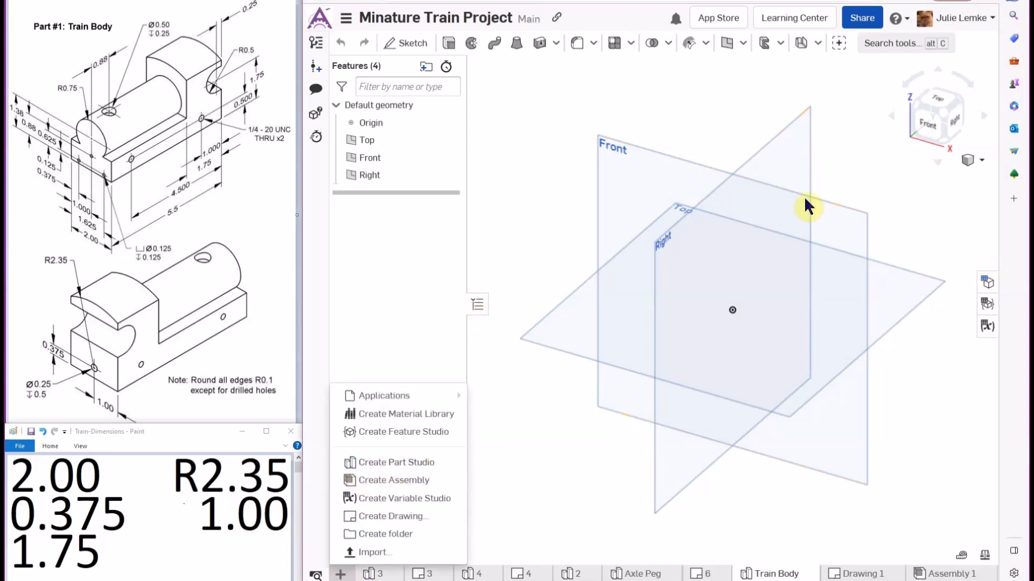
pyautogui.click(520, 483)
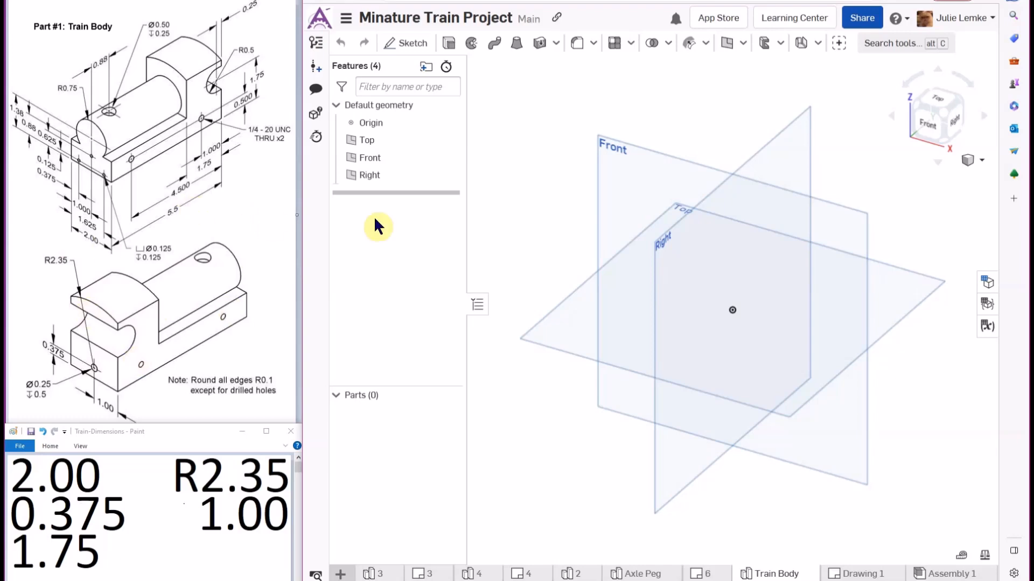
# Start a new sketch on the Right plane and view that plane straight on
pyautogui.click(410, 42)
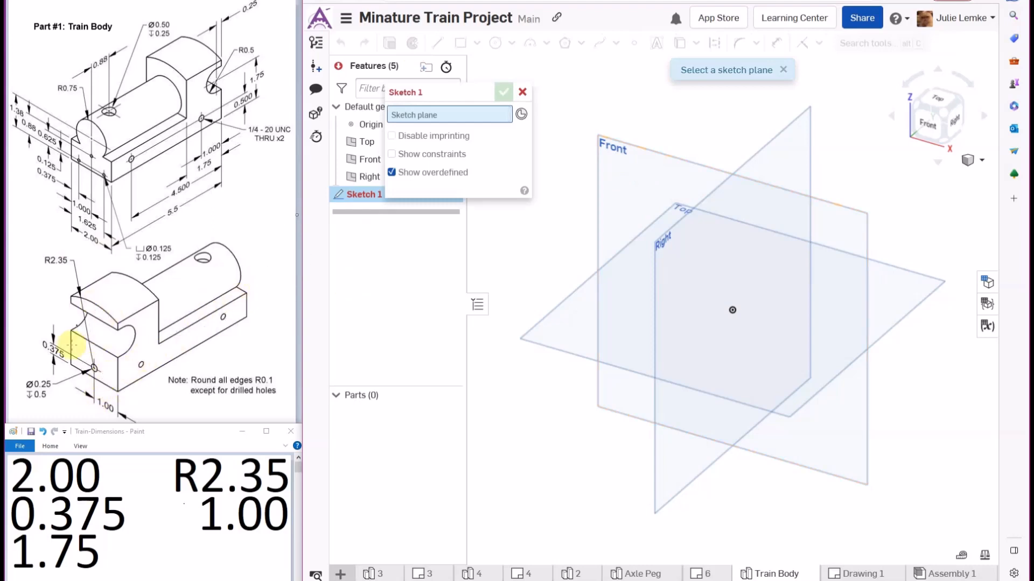
pyautogui.click(660, 238)
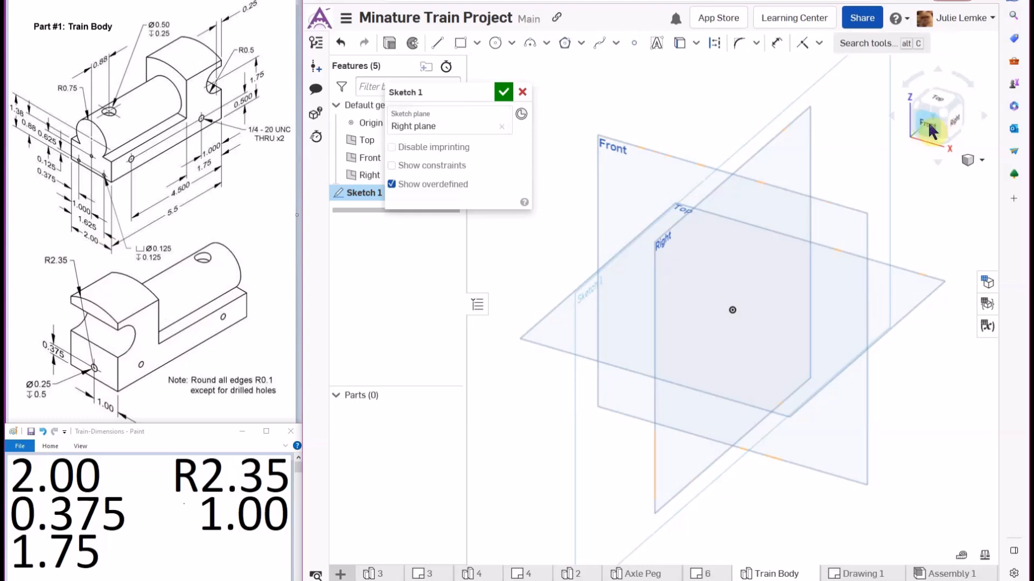
pyautogui.click(953, 124)
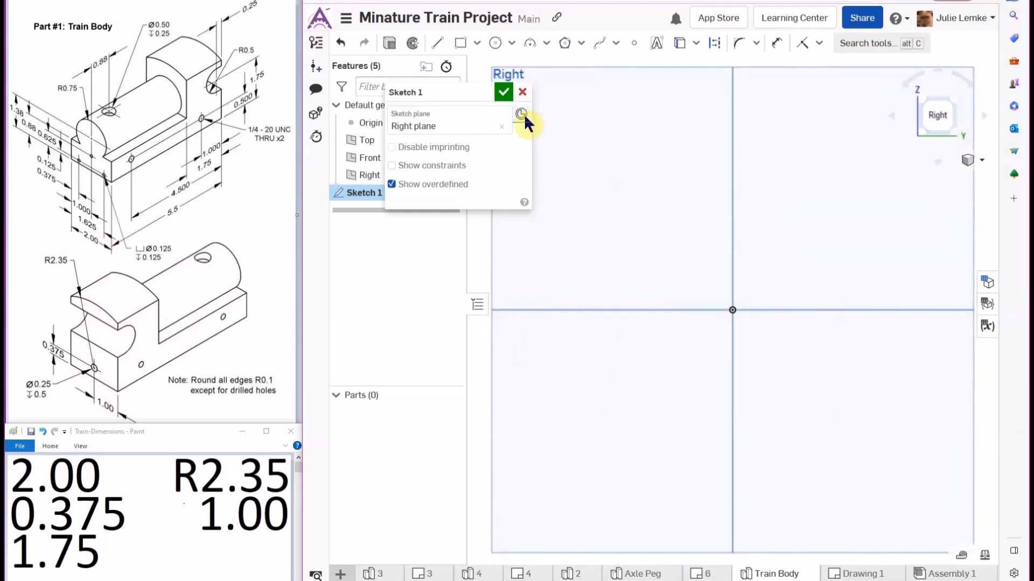
# Sketch a circle about 4.2 in in diameter, centred on the origin
pyautogui.click(495, 43)
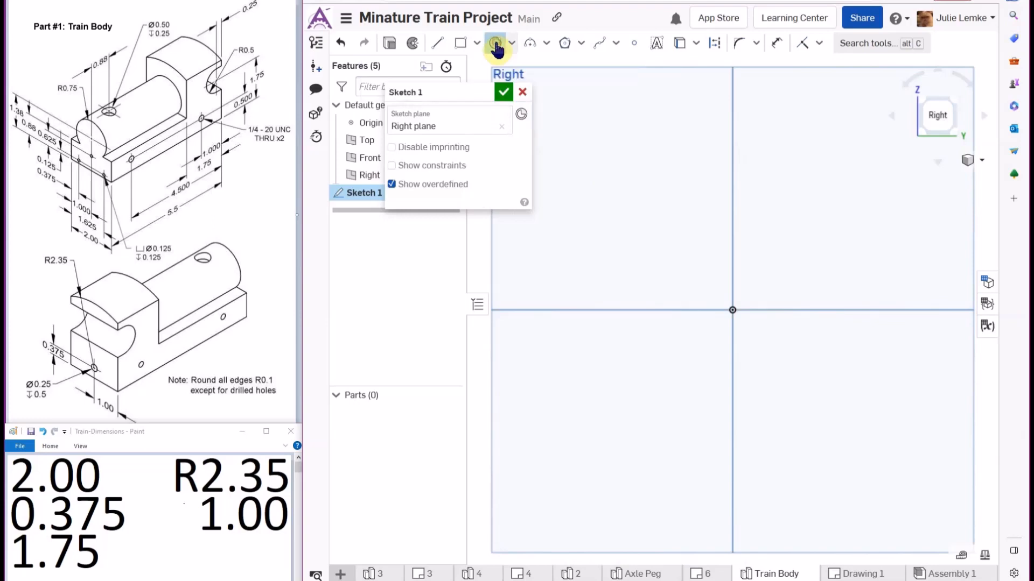
pyautogui.click(732, 311)
pyautogui.click(644, 163)
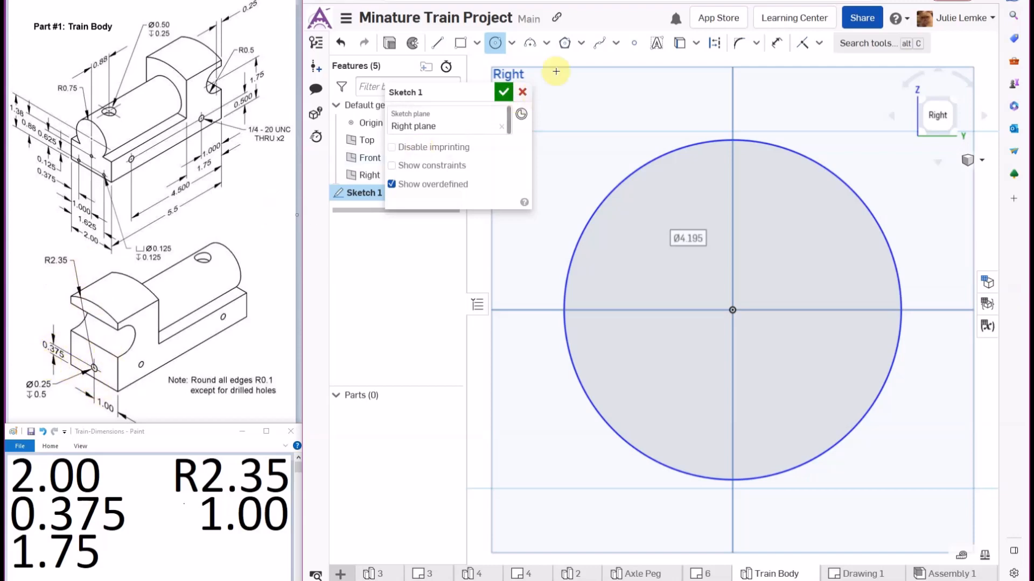
# Dimension the circle's diameter and set it to twice the drawing's radius by entering 2.35*2
pyautogui.click(776, 43)
pyautogui.click(759, 139)
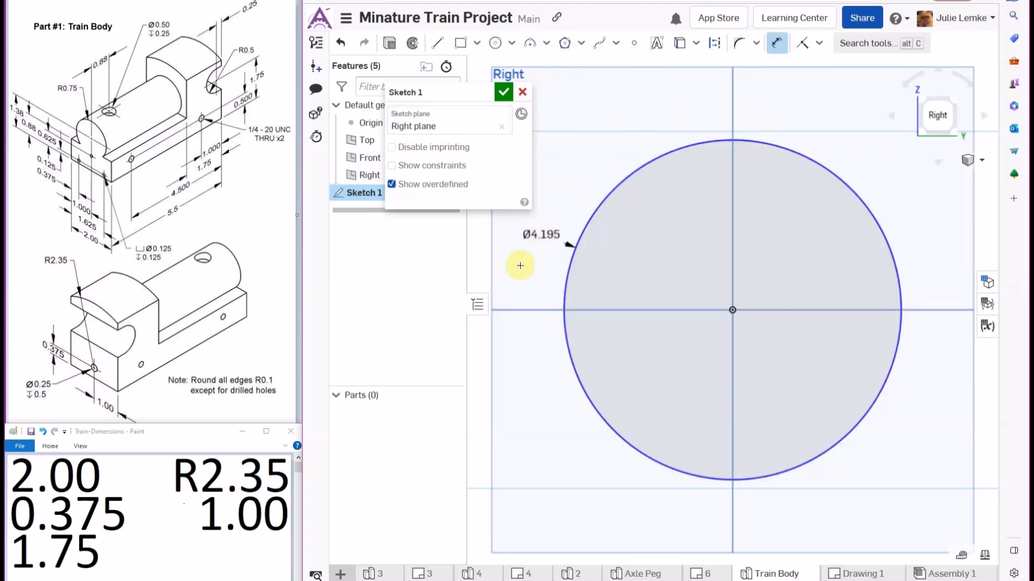
pyautogui.click(504, 420)
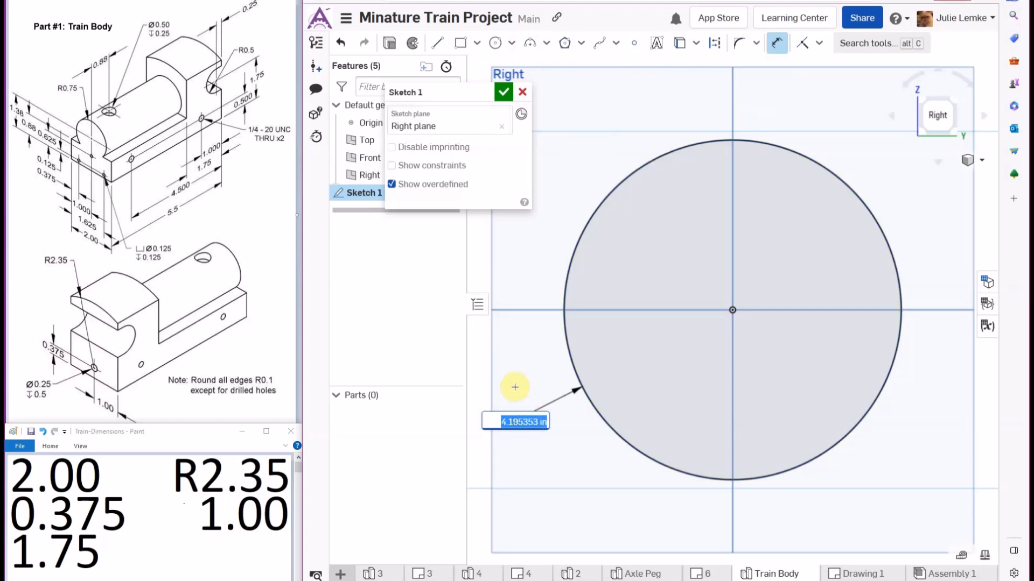
pyautogui.press('Return')
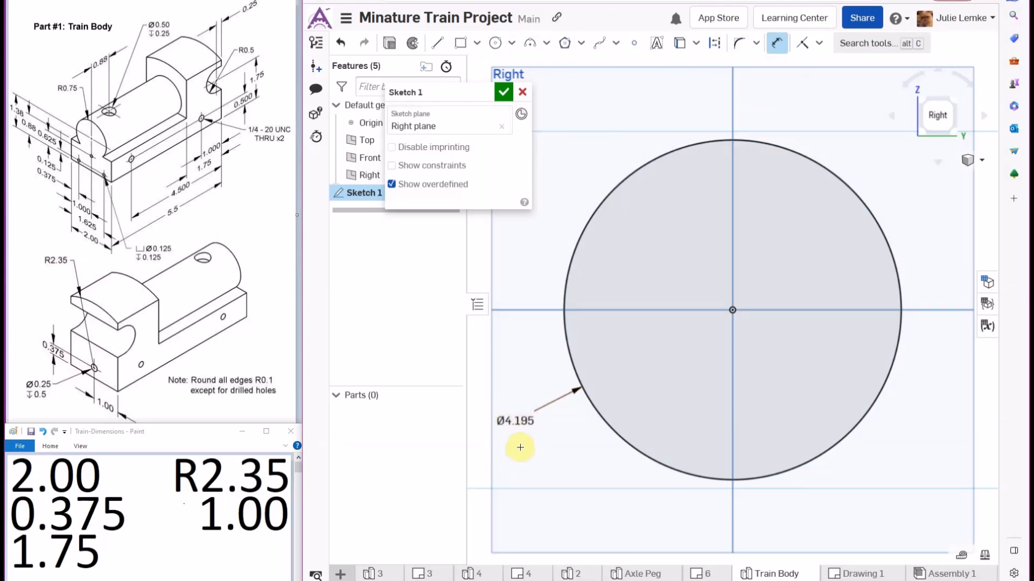
pyautogui.doubleClick(513, 421)
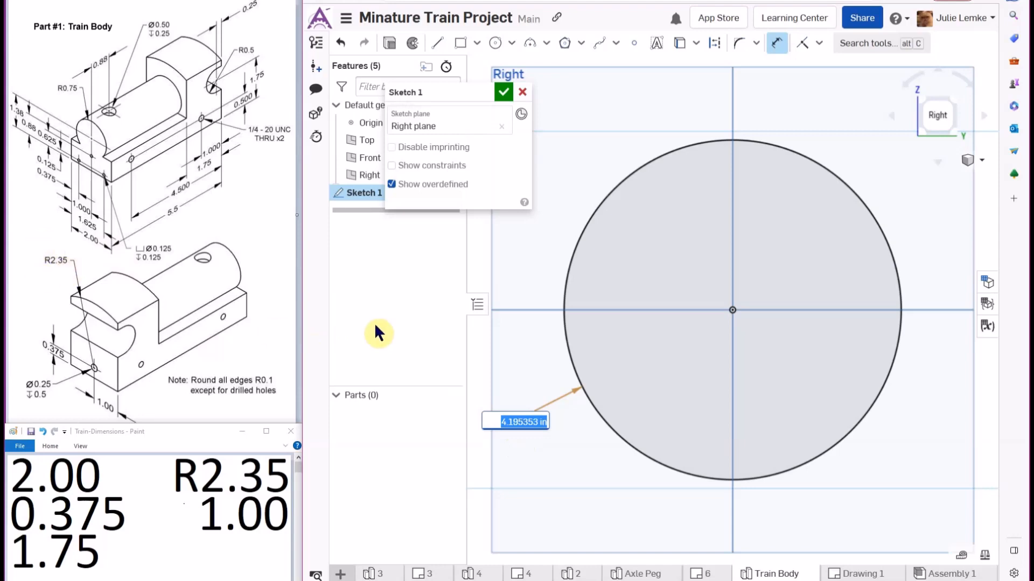
pyautogui.write('2.35*2')
pyautogui.press('Return')
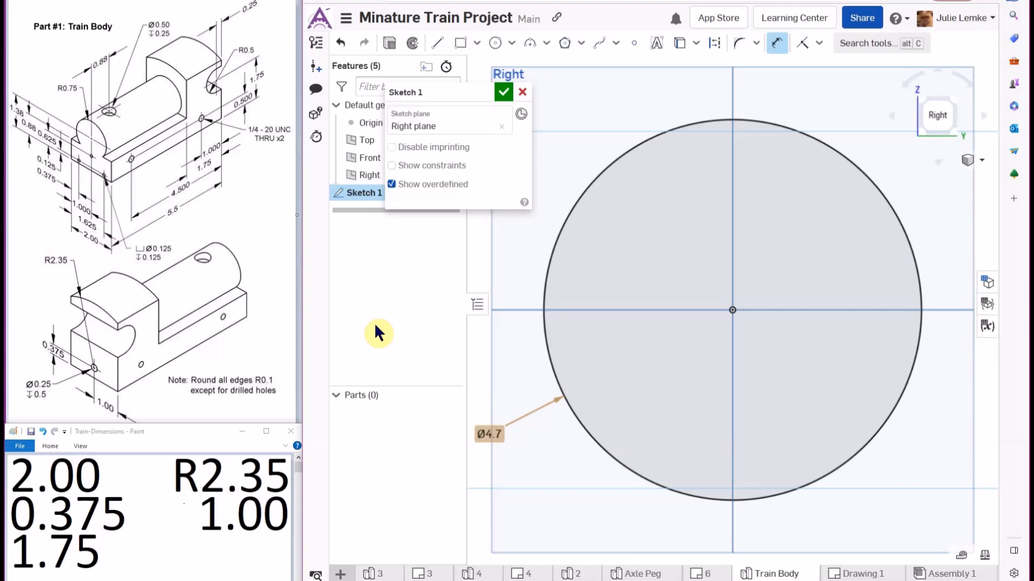
# Draw three connected lines inside the circle forming an open-topped U, about 2.77 in wide and 2.6 in high, with both upper ends on the circle
pyautogui.click(439, 48)
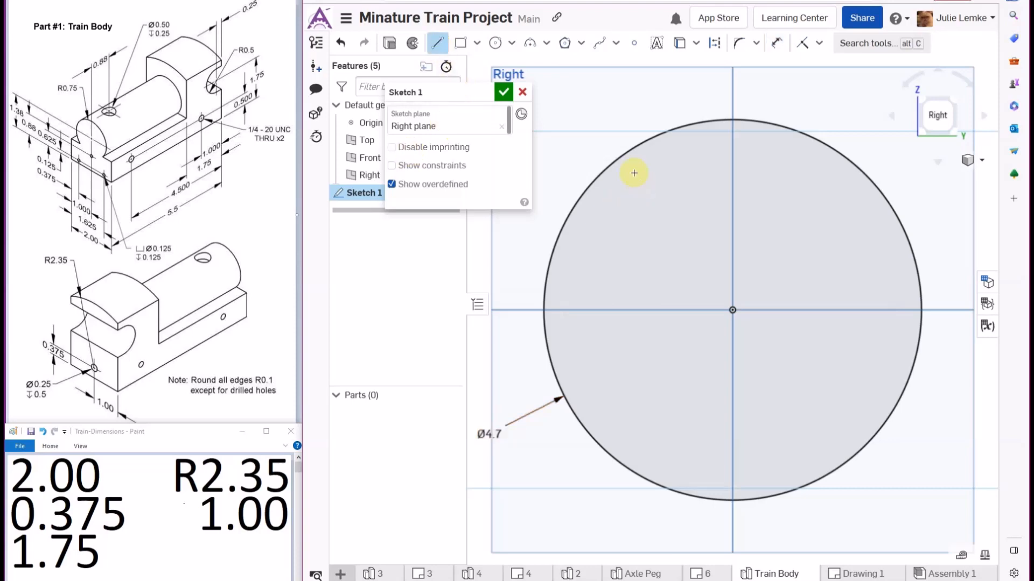
pyautogui.click(621, 157)
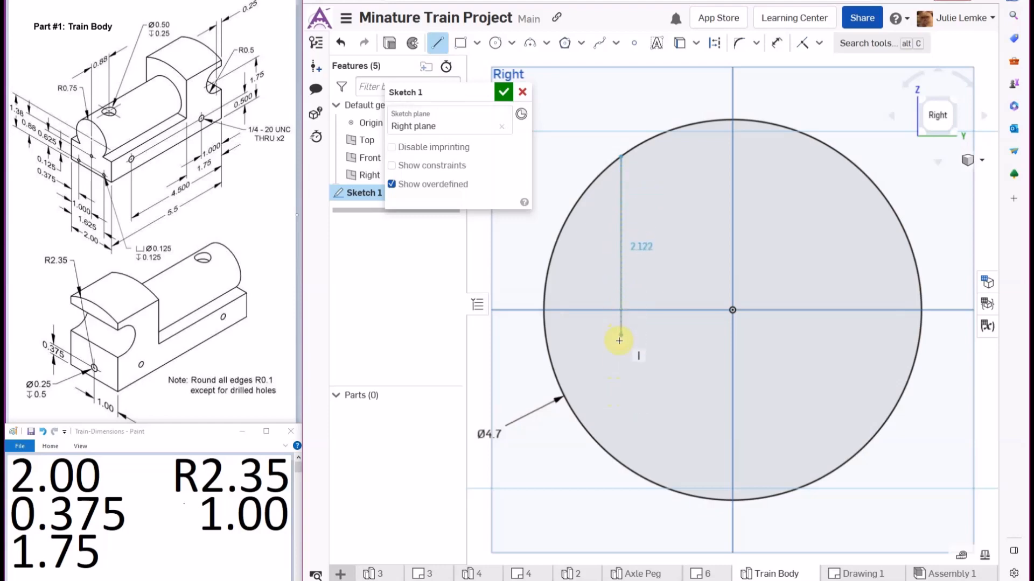
pyautogui.click(620, 368)
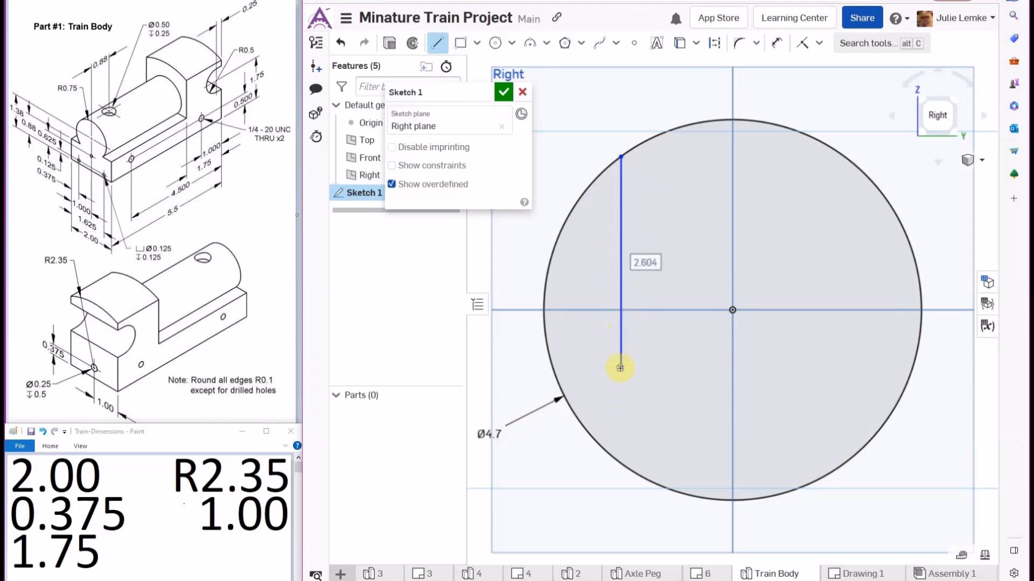
pyautogui.click(843, 367)
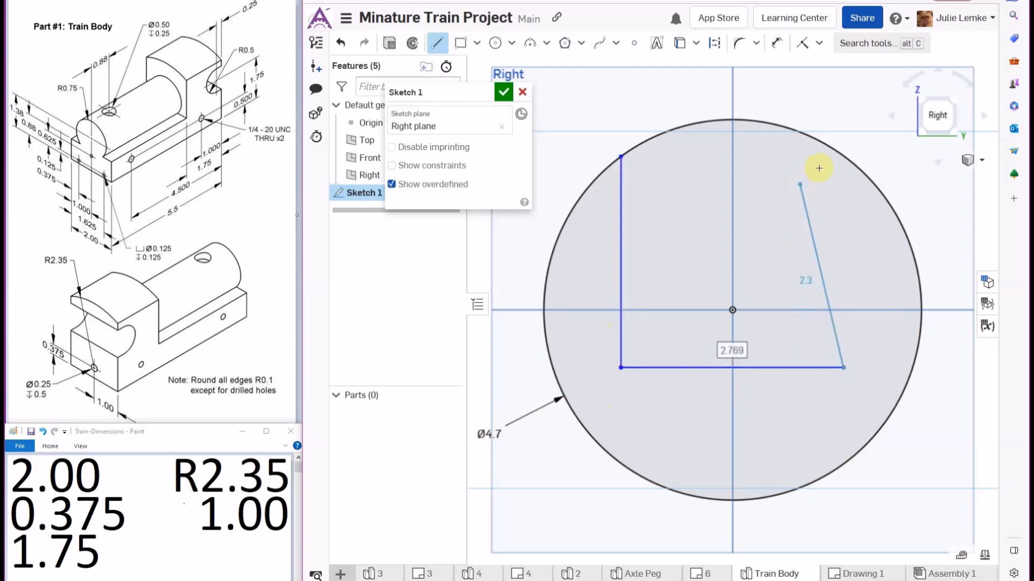
pyautogui.click(843, 156)
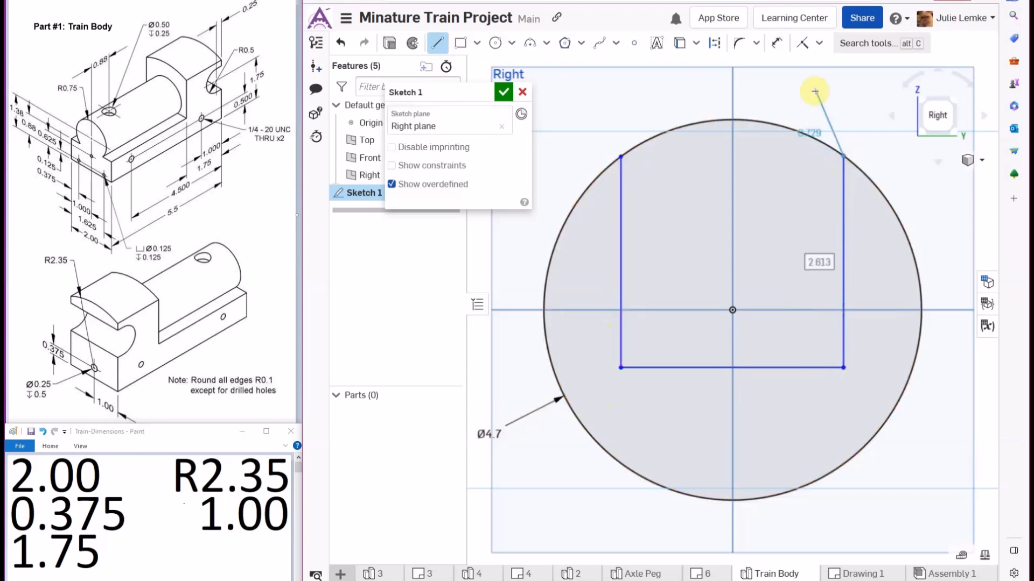
pyautogui.press('Escape')
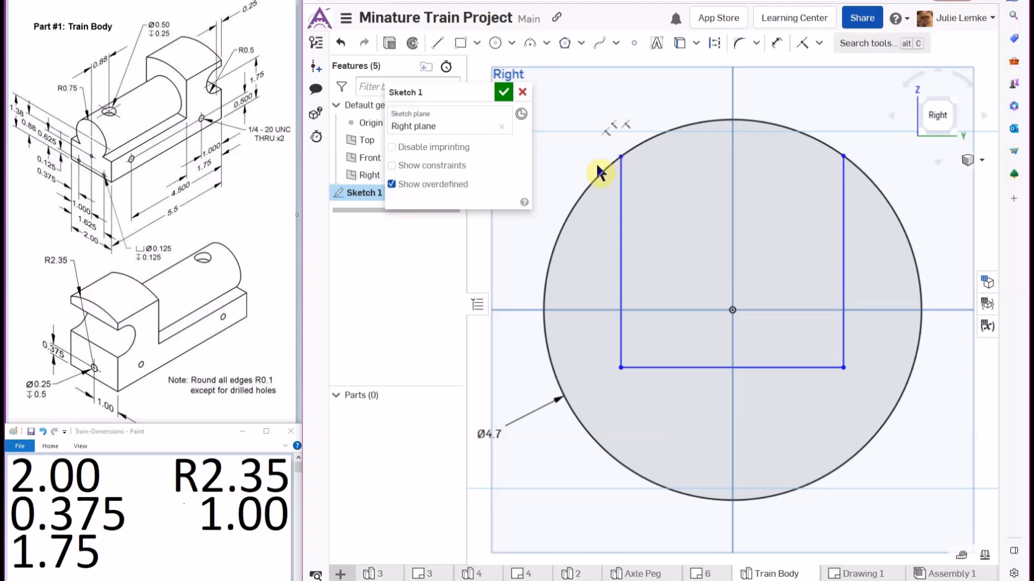
# Dimension the U's horizontal bottom line at 3 in, and correct that length to 2 in
pyautogui.click(777, 43)
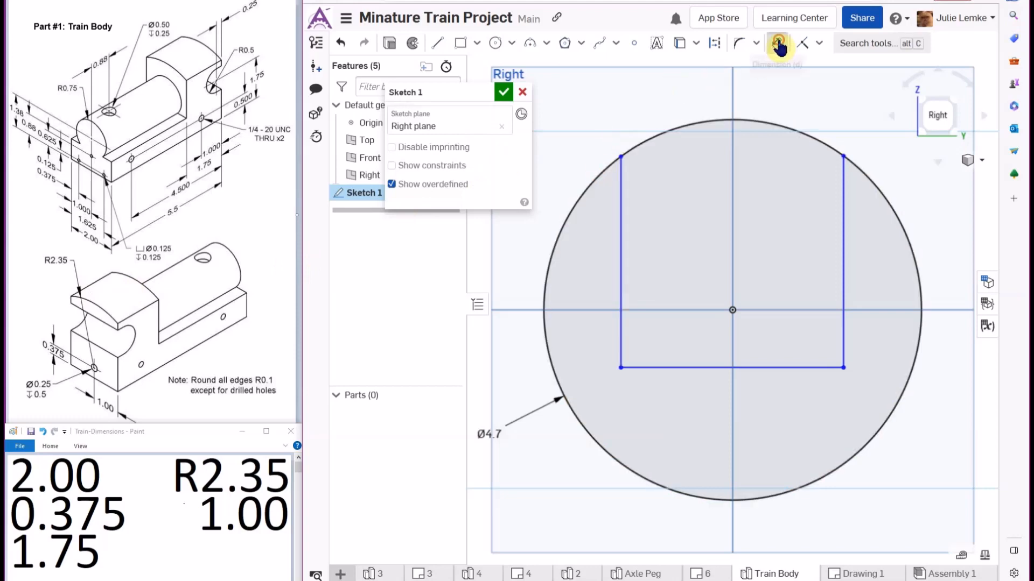
pyautogui.click(692, 367)
pyautogui.click(760, 420)
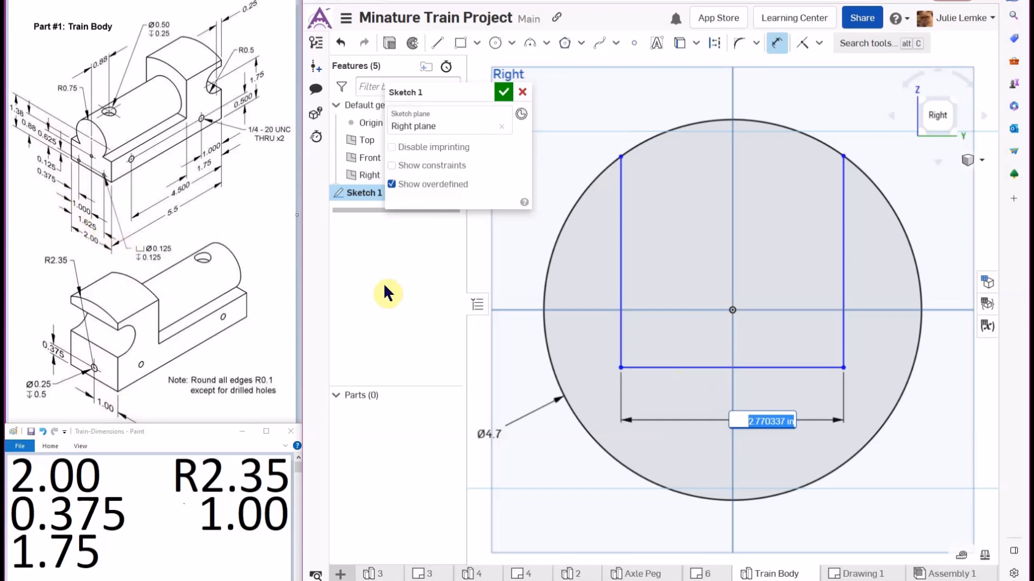
pyautogui.write('3')
pyautogui.press('Return')
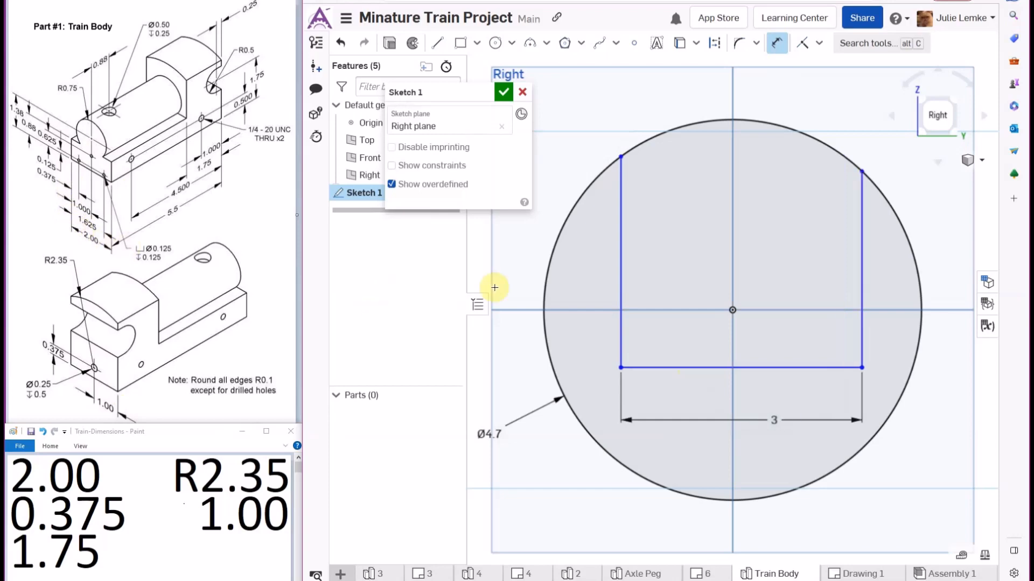
pyautogui.doubleClick(774, 420)
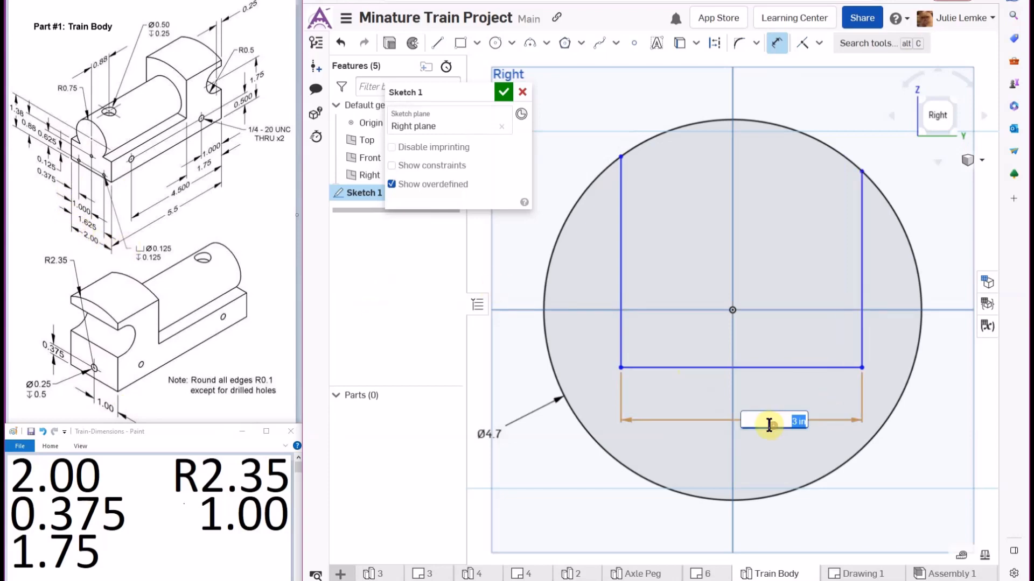
pyautogui.write('2')
pyautogui.press('Return')
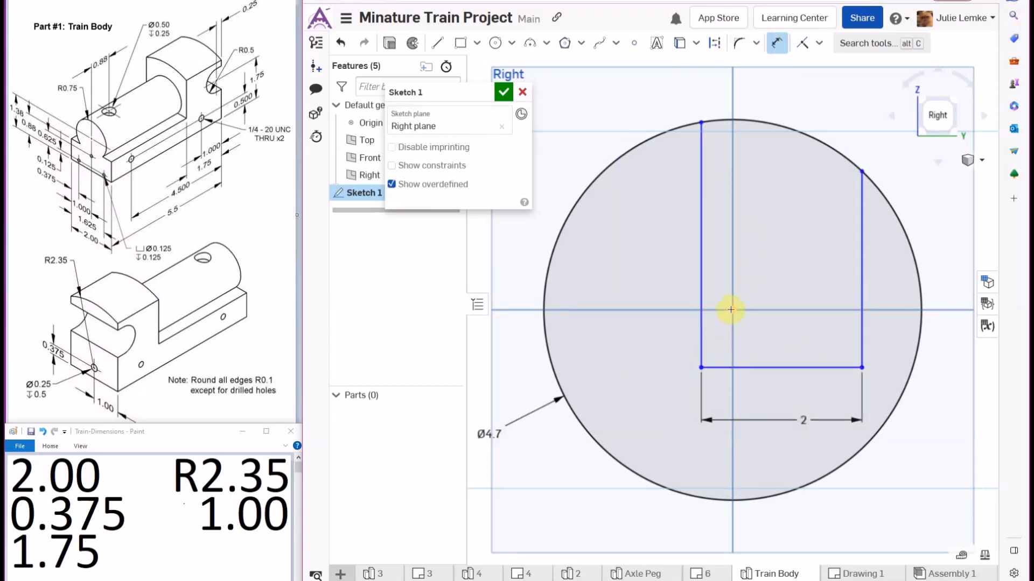
# Dimension the horizontal distance from the origin to the U's lower-left corner as 1 in
pyautogui.click(731, 309)
pyautogui.click(701, 367)
pyautogui.click(721, 396)
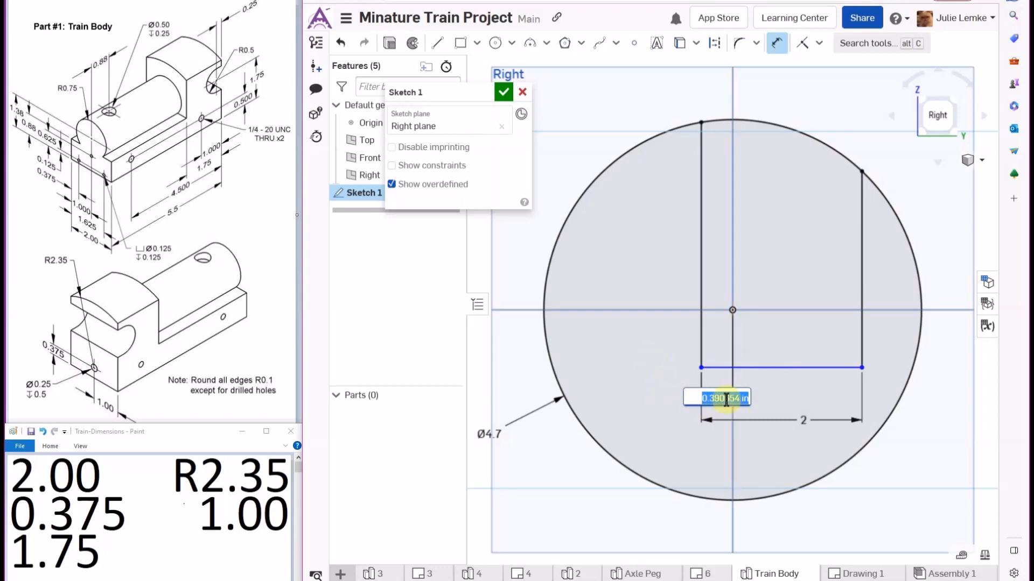
pyautogui.write('1')
pyautogui.press('Return')
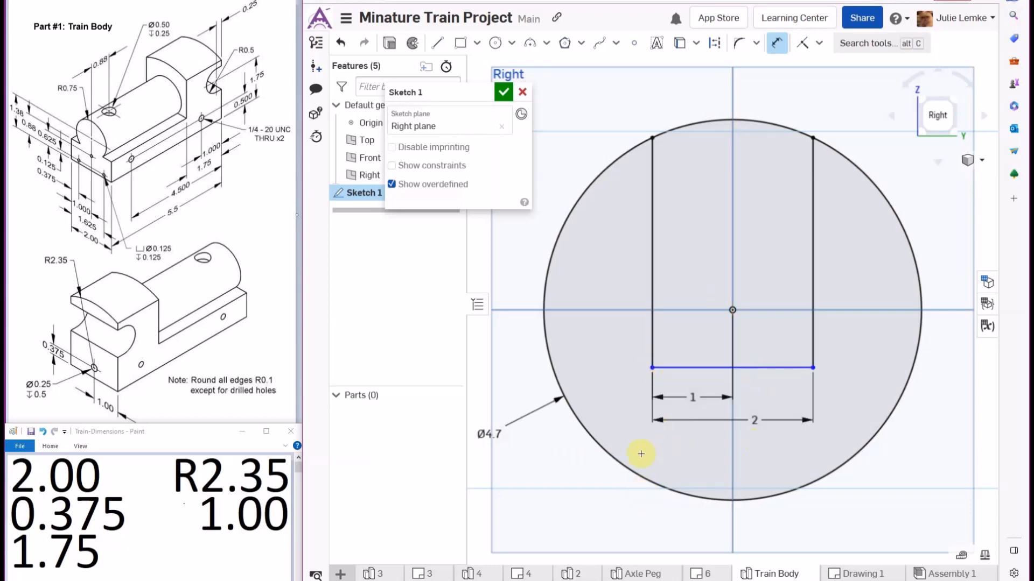
# Dimension the vertical distance between the U's bottom line and the origin as 0.375 in
pyautogui.click(687, 369)
pyautogui.click(732, 310)
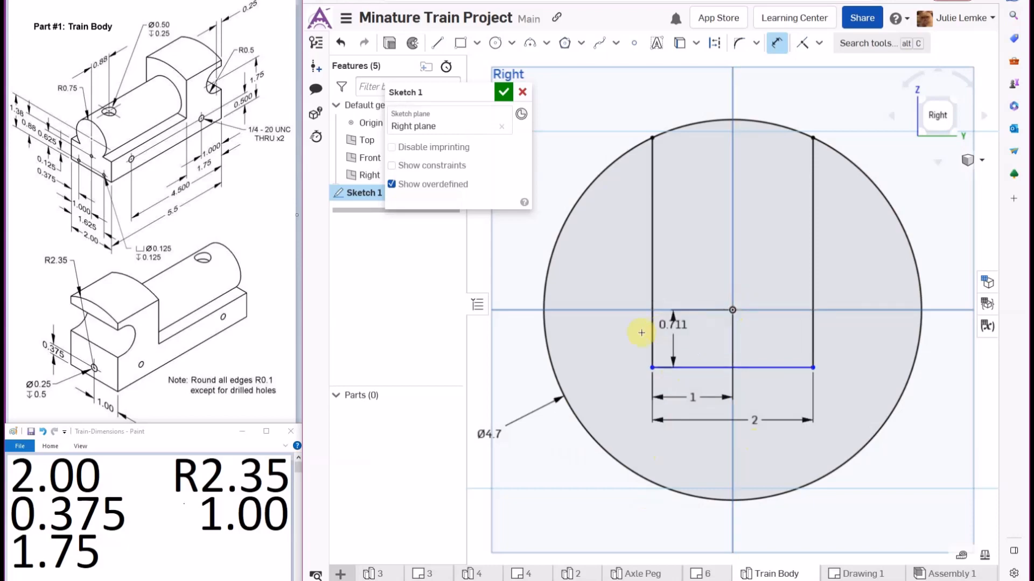
pyautogui.click(606, 338)
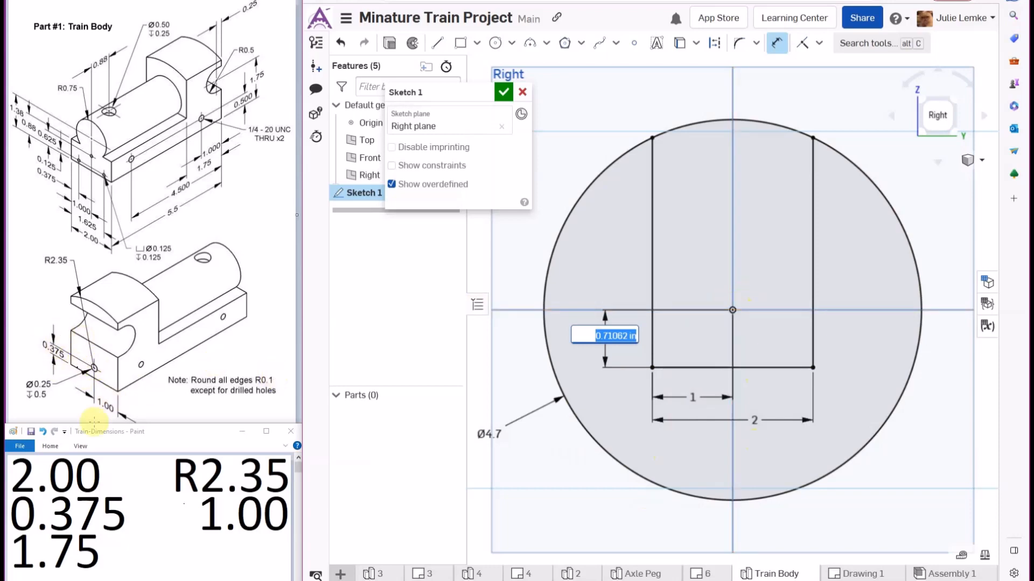
pyautogui.write('0')
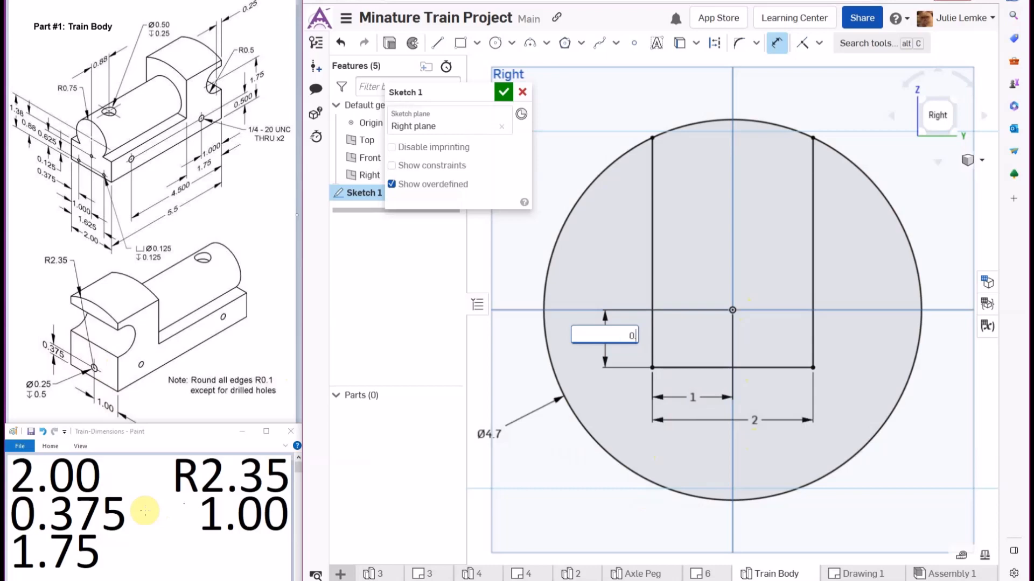
pyautogui.write('.375')
pyautogui.press('Return')
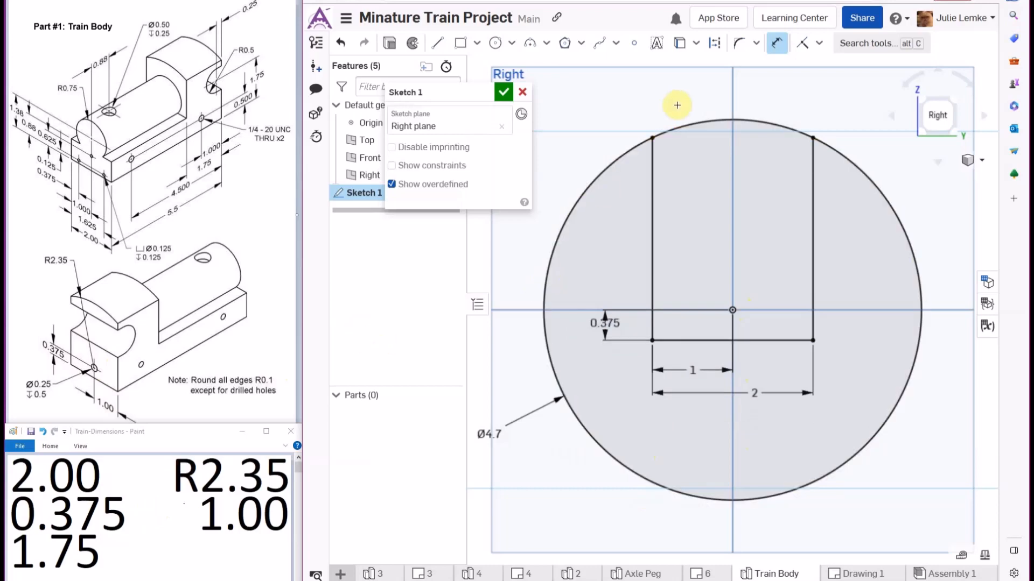
# Trim away the part of the circle outside the U, leaving only the arc across its top
pyautogui.click(757, 44)
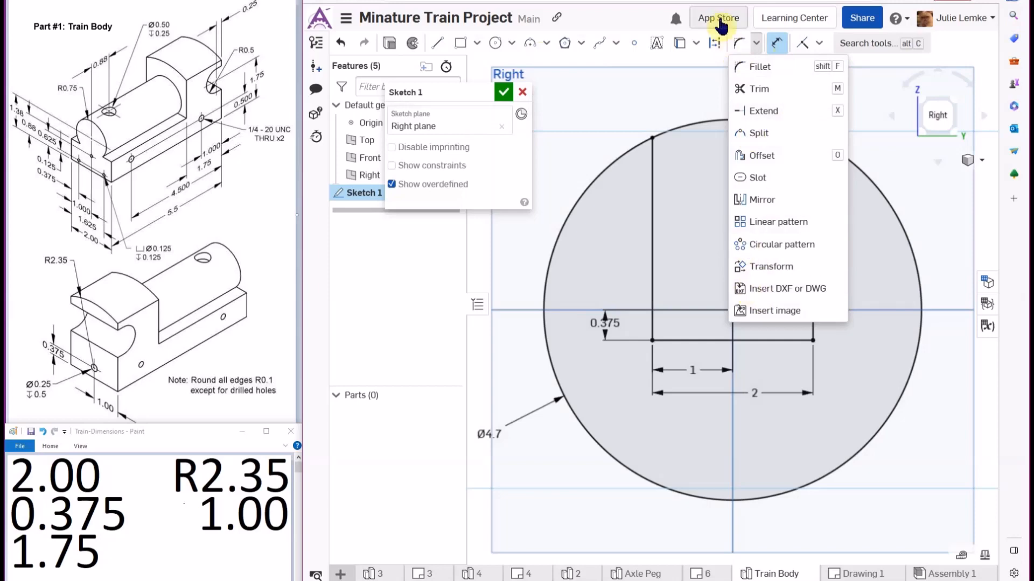
pyautogui.click(759, 89)
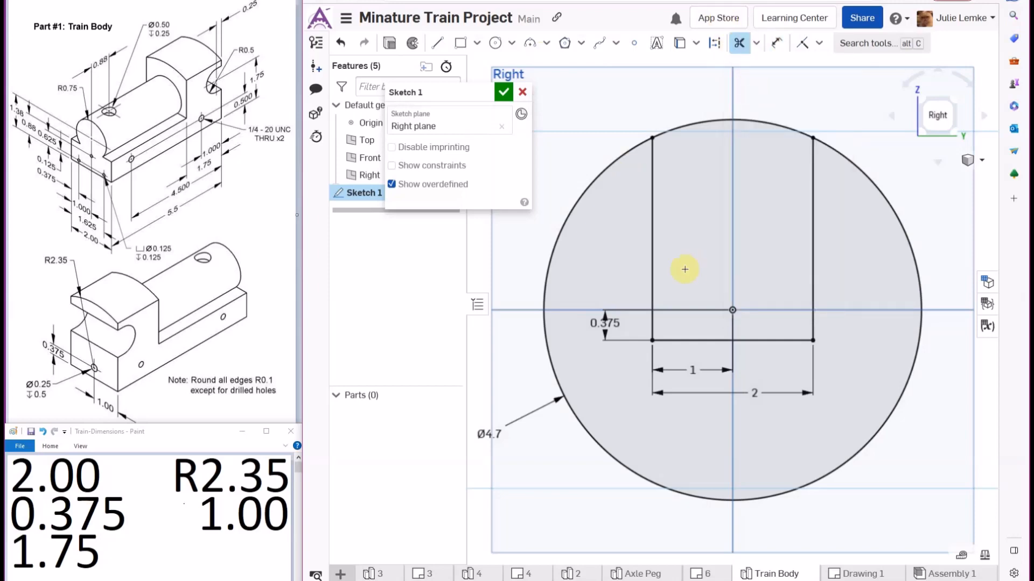
pyautogui.click(562, 227)
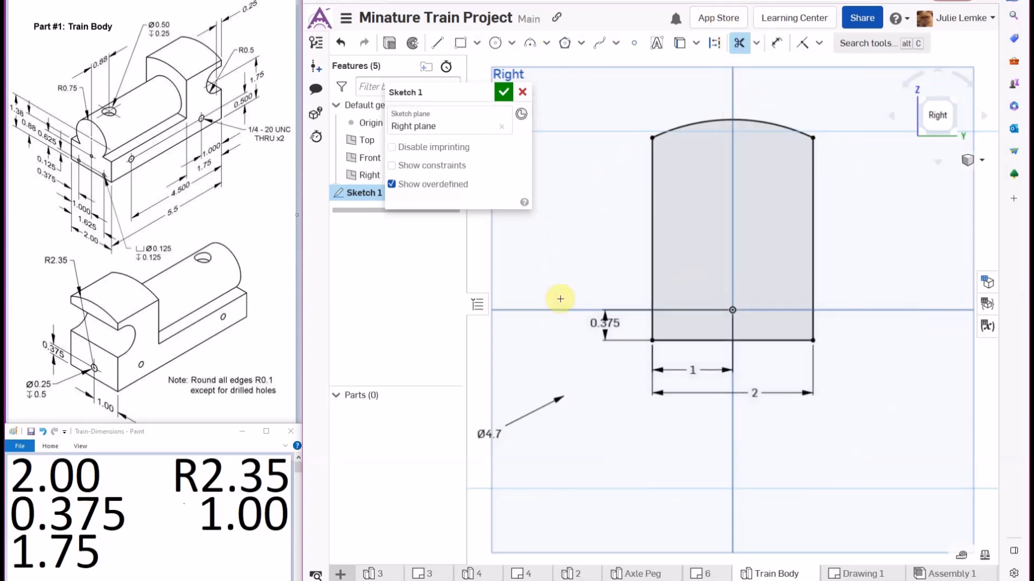
pyautogui.press('Escape')
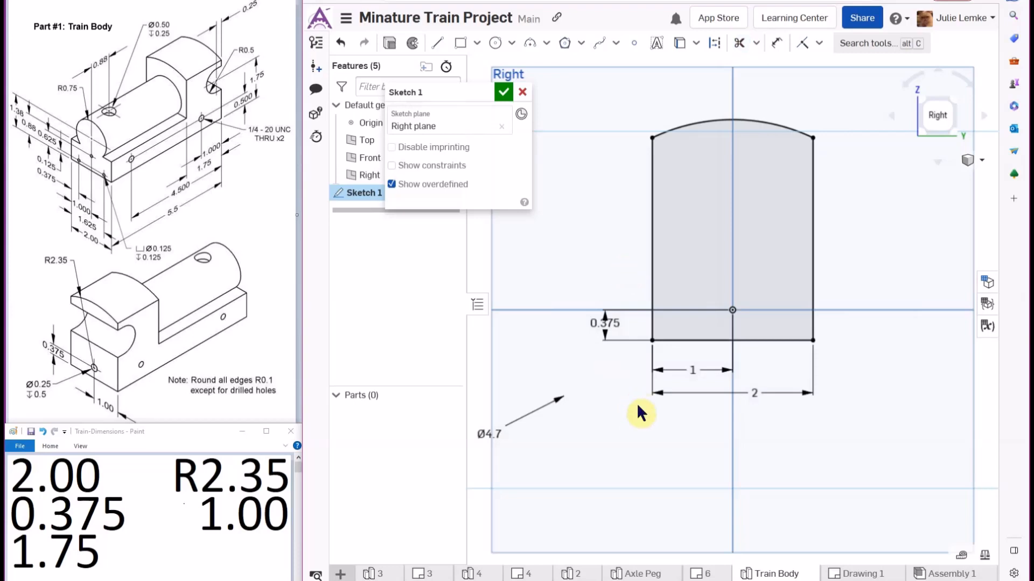
# Reposition the Ø4.7 dimension above the top arc and the 0.375 text above its extension lines
pyautogui.moveTo(490, 431); pyautogui.dragTo(642, 79)
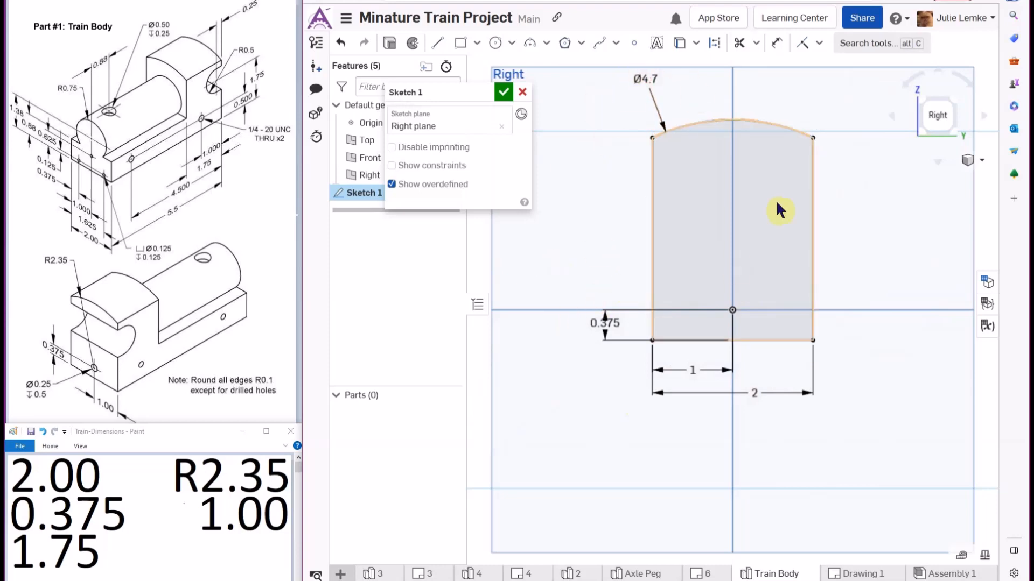
pyautogui.moveTo(604, 321); pyautogui.dragTo(605, 281)
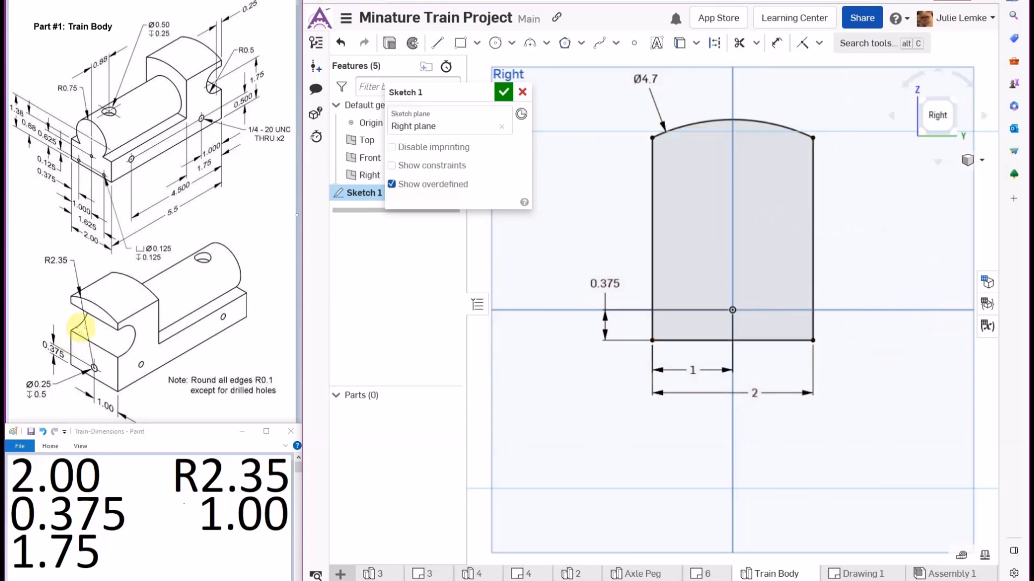
# Finish the profile sketch and extrude its arc-topped region 1.75 in as a new solid
pyautogui.click(504, 92)
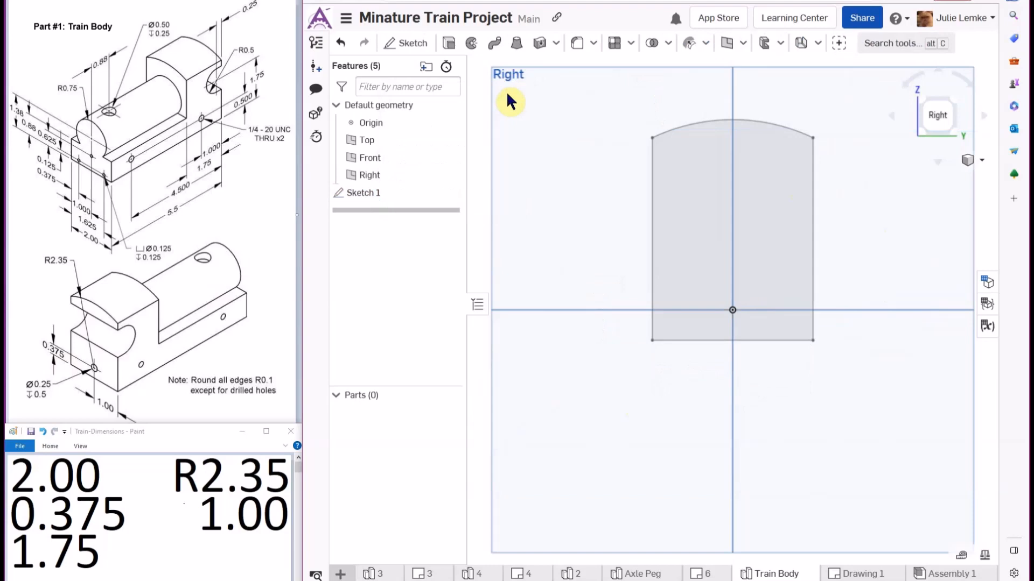
pyautogui.click(924, 106)
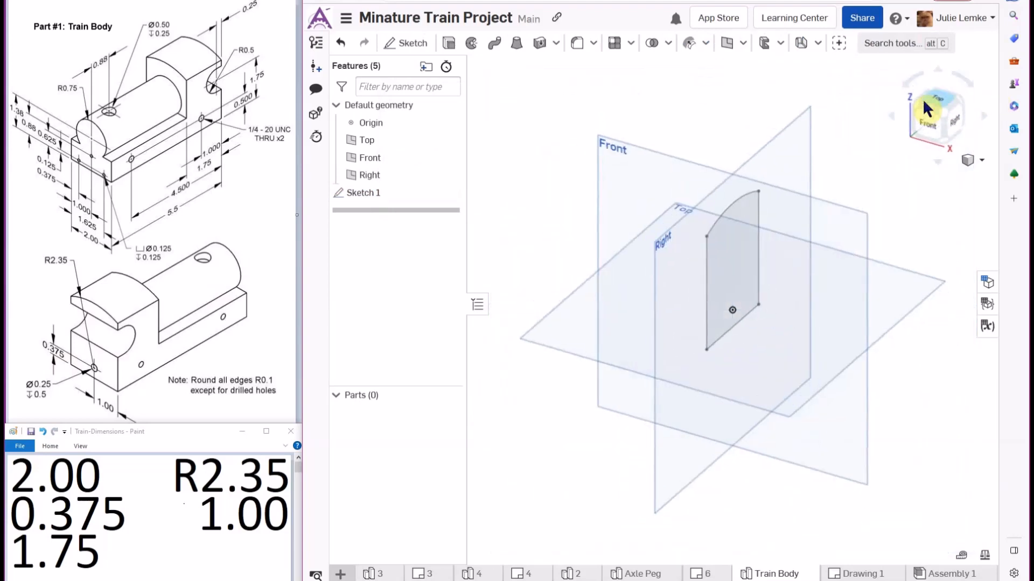
pyautogui.click(449, 43)
pyautogui.click(729, 245)
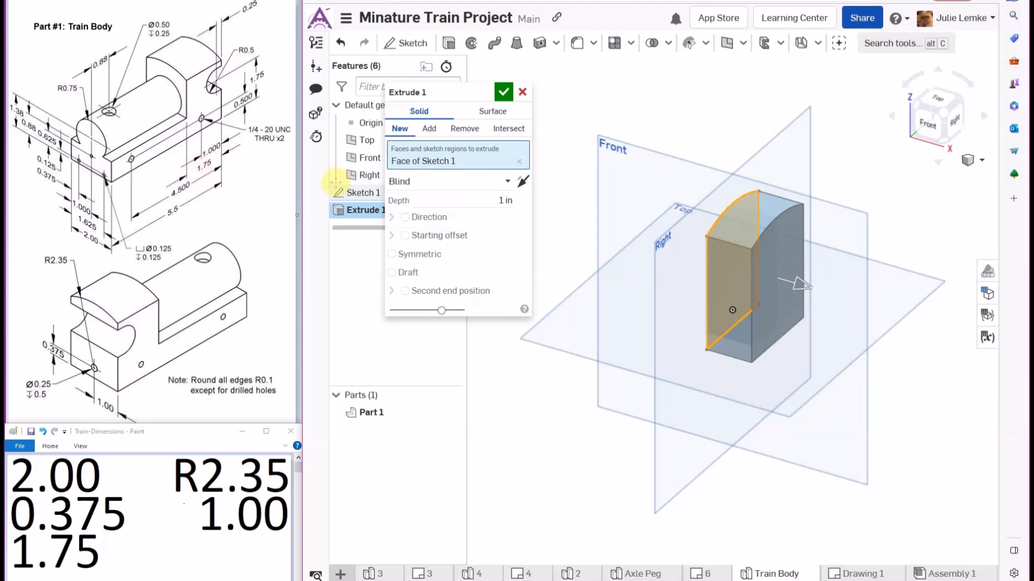
pyautogui.click(484, 202)
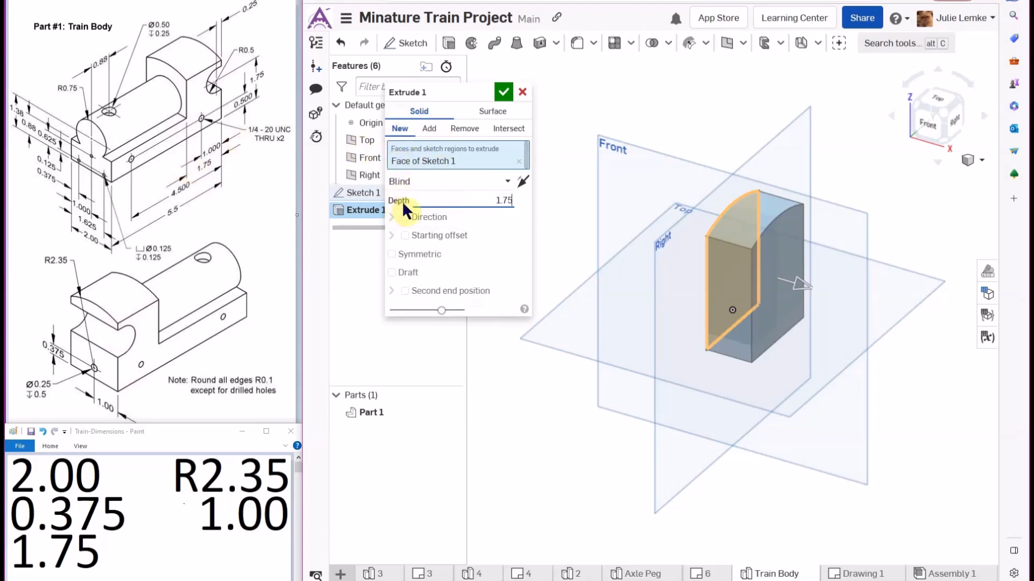
pyautogui.click(504, 93)
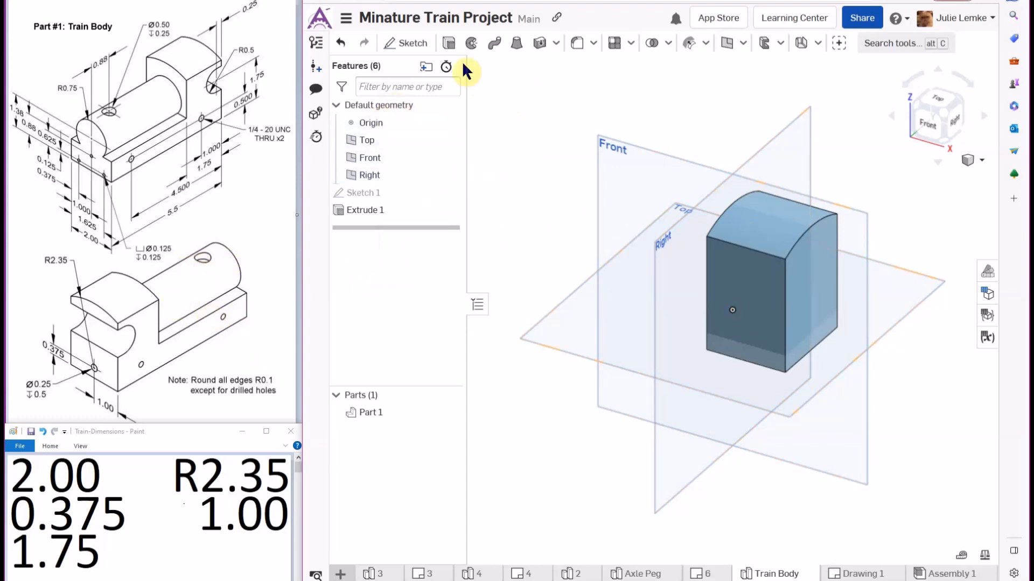
# Start a sketch on the block's right end face and draw a full-width rectangle about 0.92 in high from its lower-left corner
pyautogui.click(410, 42)
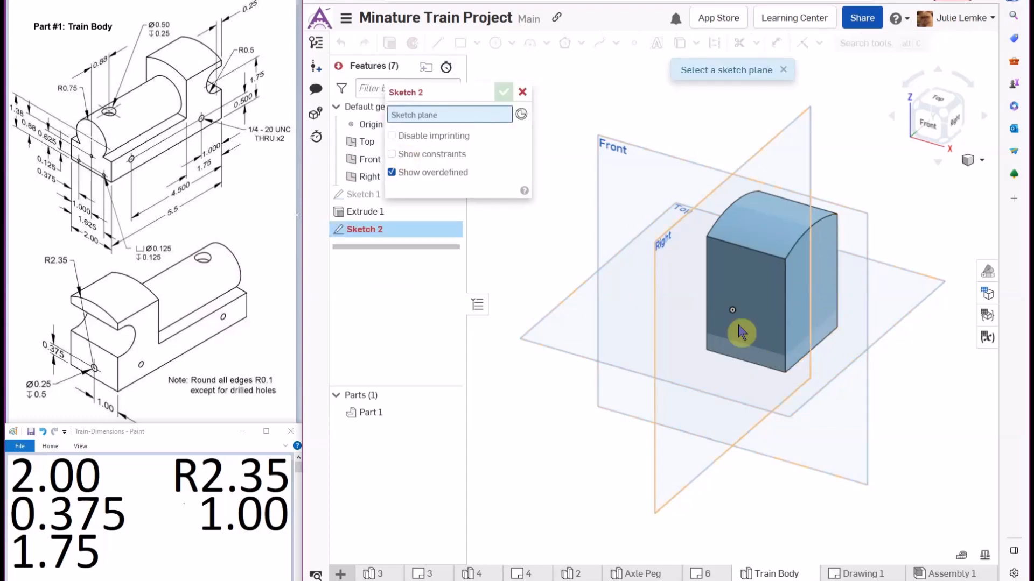
pyautogui.click(812, 272)
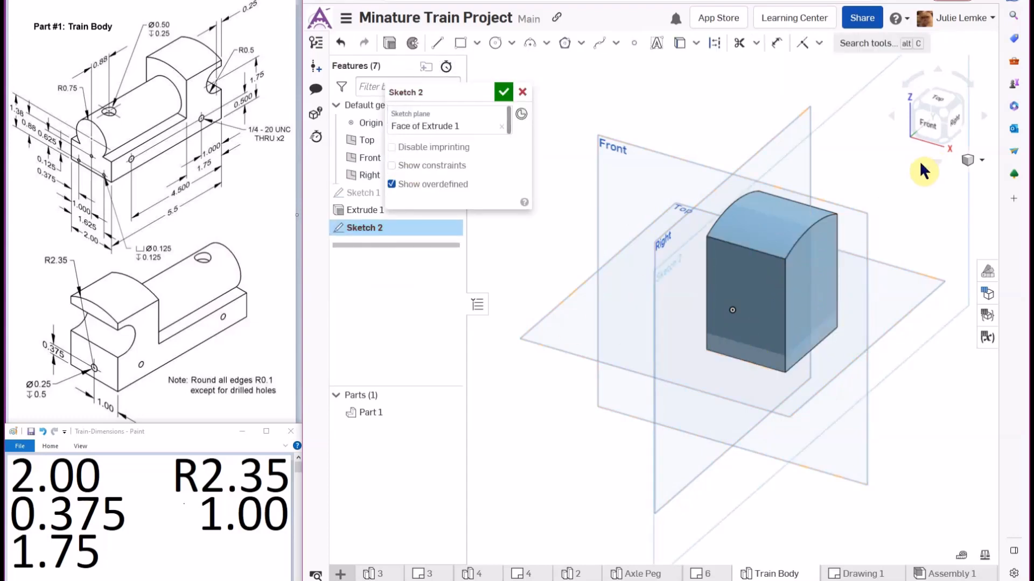
pyautogui.click(957, 124)
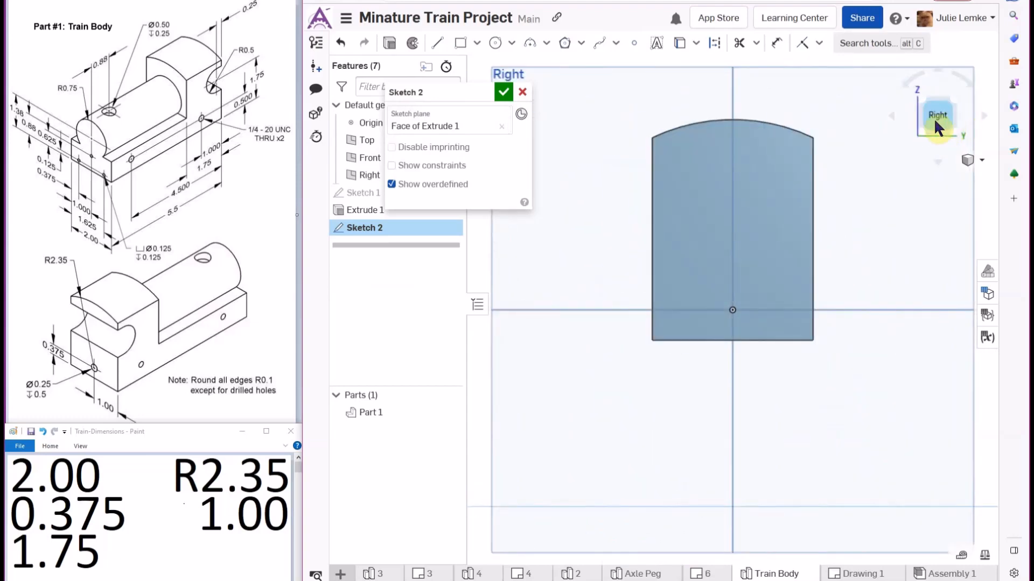
pyautogui.click(460, 44)
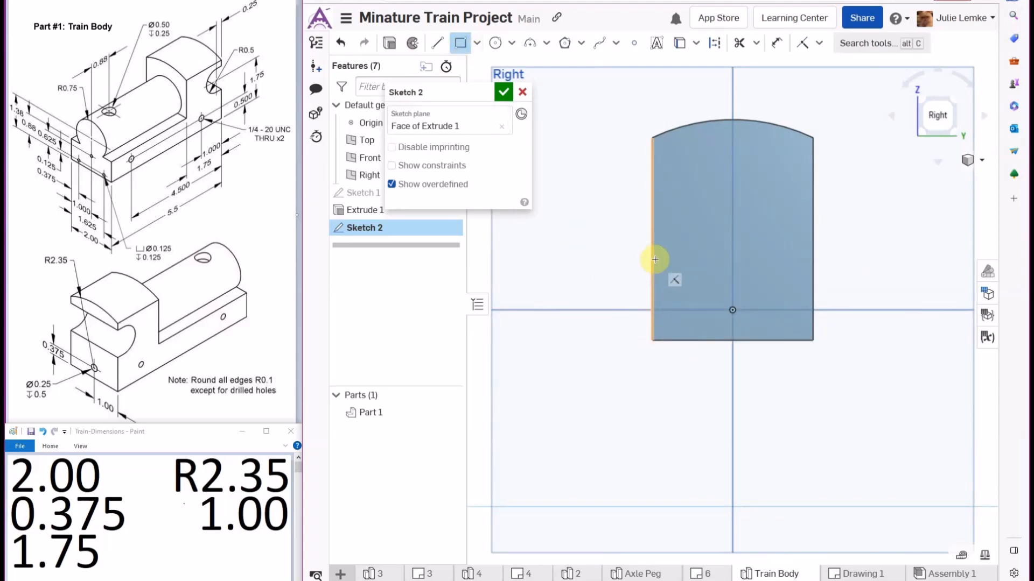
pyautogui.click(653, 339)
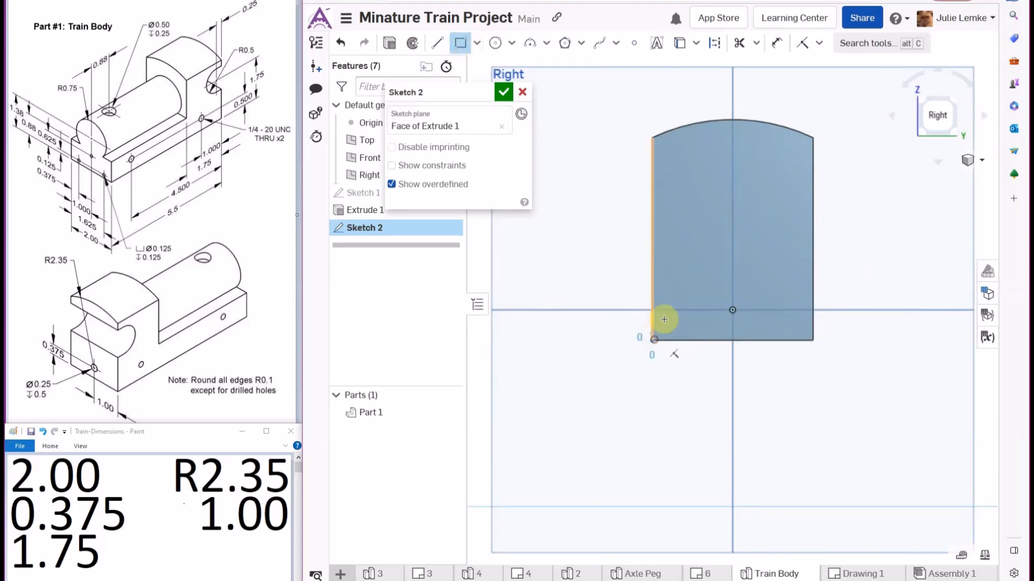
pyautogui.click(813, 266)
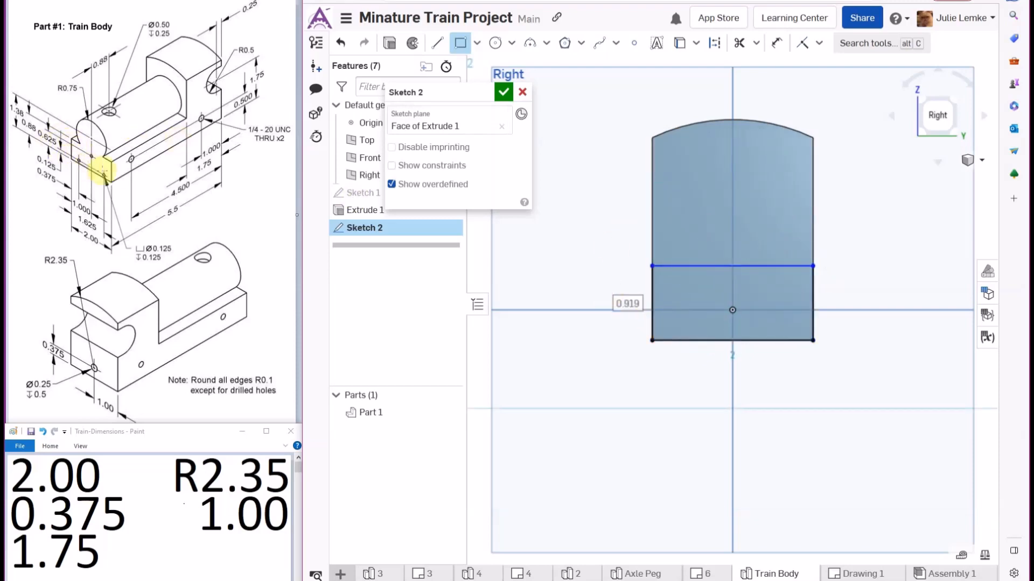
# Dimension the rectangle's height as 0.88 in
pyautogui.click(777, 43)
pyautogui.click(649, 295)
pyautogui.click(593, 297)
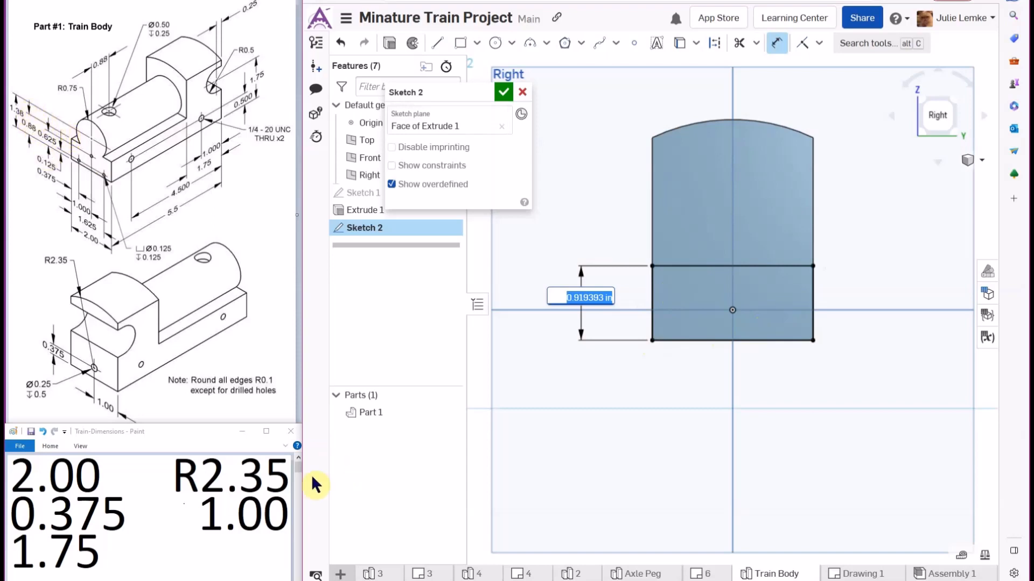
pyautogui.moveTo(296, 469); pyautogui.dragTo(295, 479)
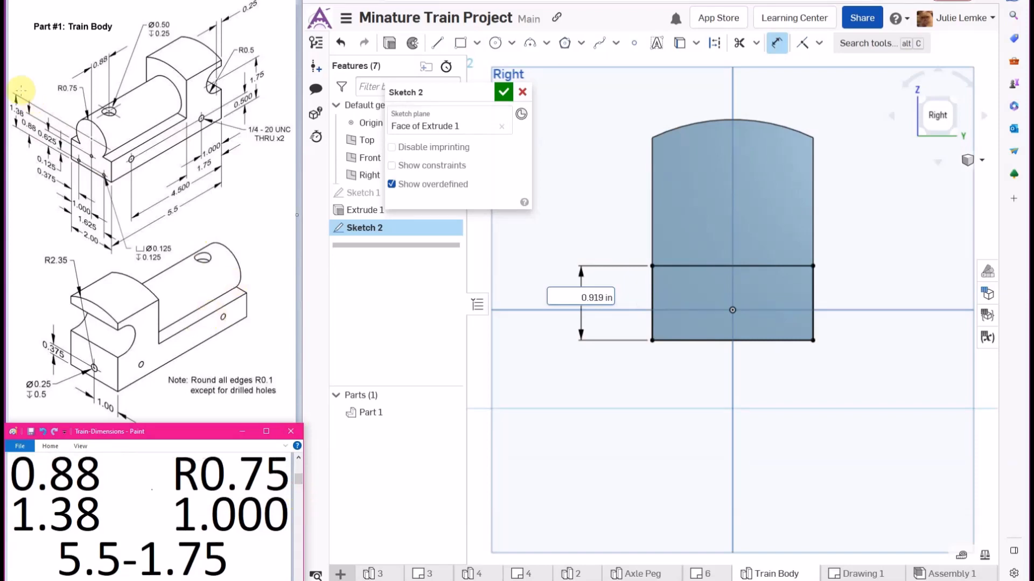
pyautogui.click(578, 297)
pyautogui.write('0.88')
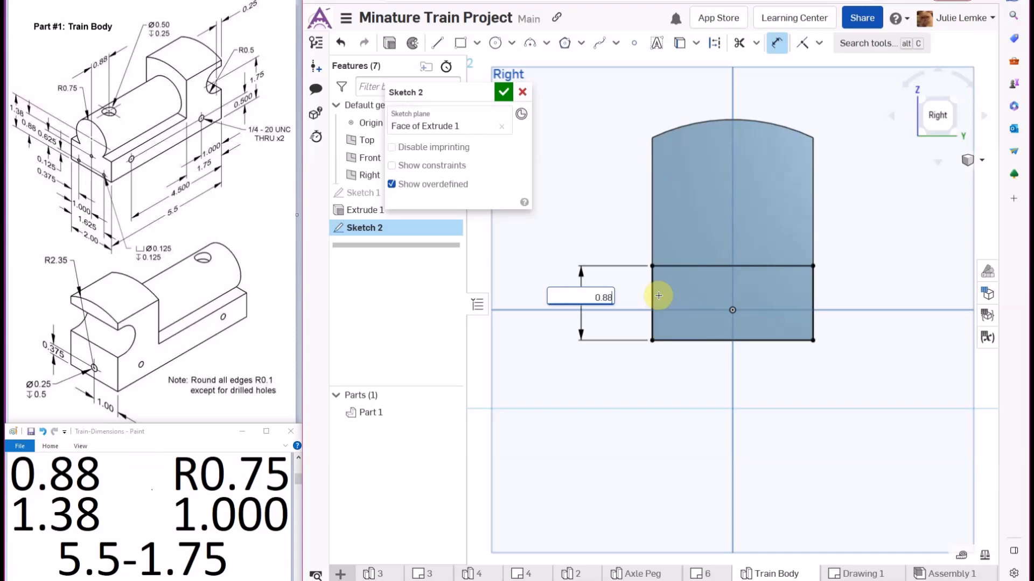
pyautogui.press('Return')
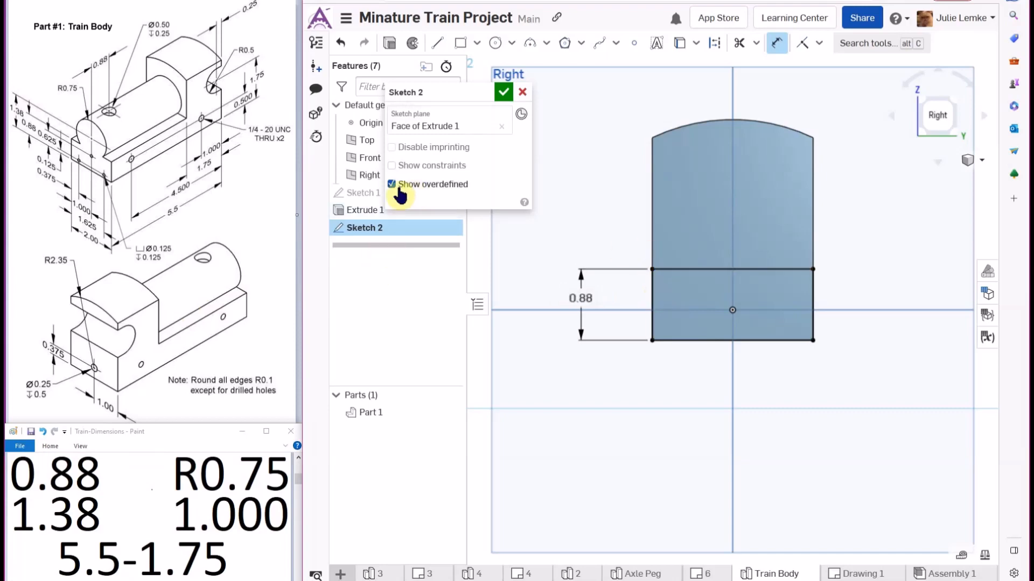
# Sketch a circle about 1.49 in in diameter, centred directly above the origin and overlapping the rectangle's top edge
pyautogui.click(494, 43)
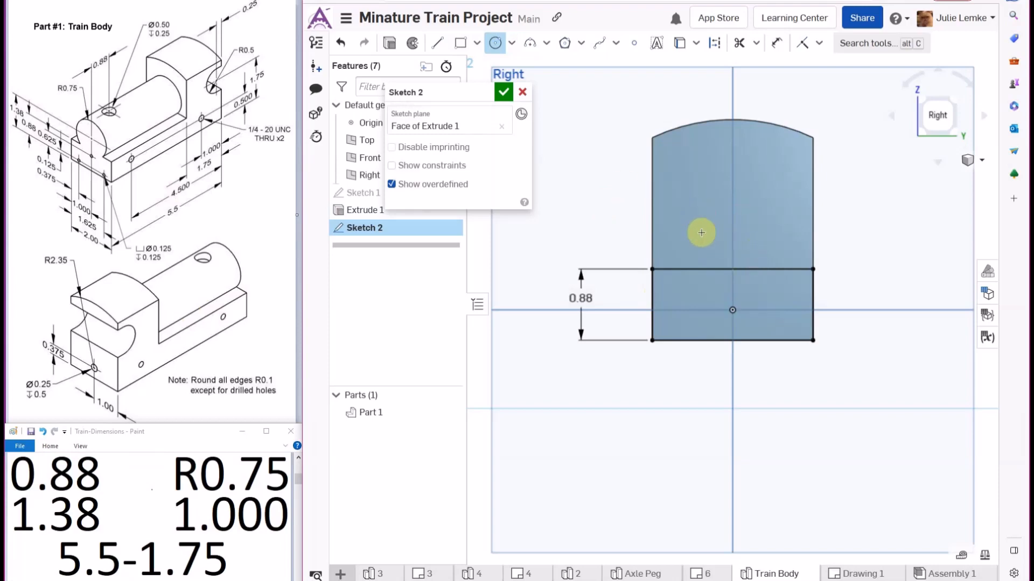
pyautogui.click(733, 237)
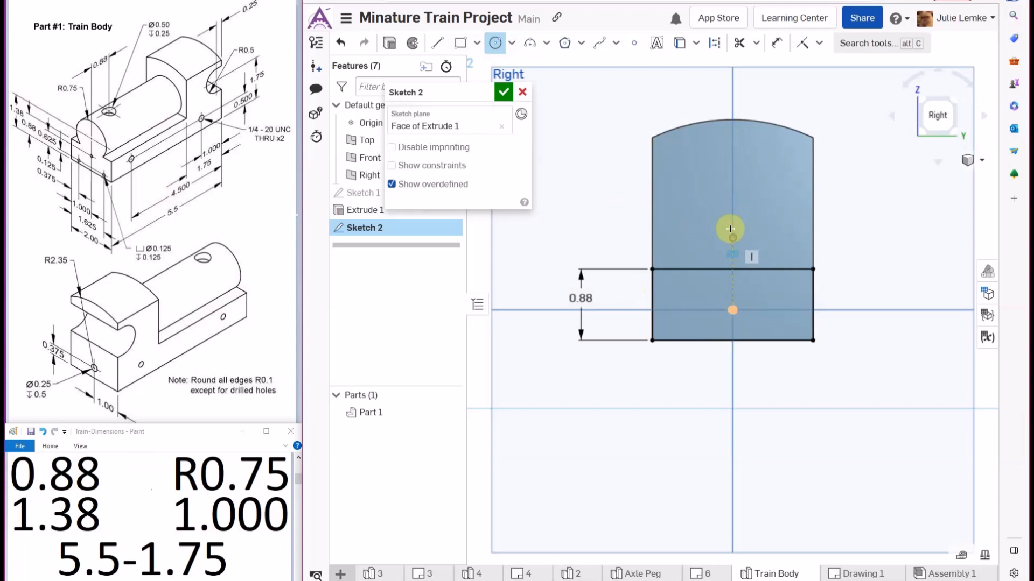
pyautogui.click(705, 184)
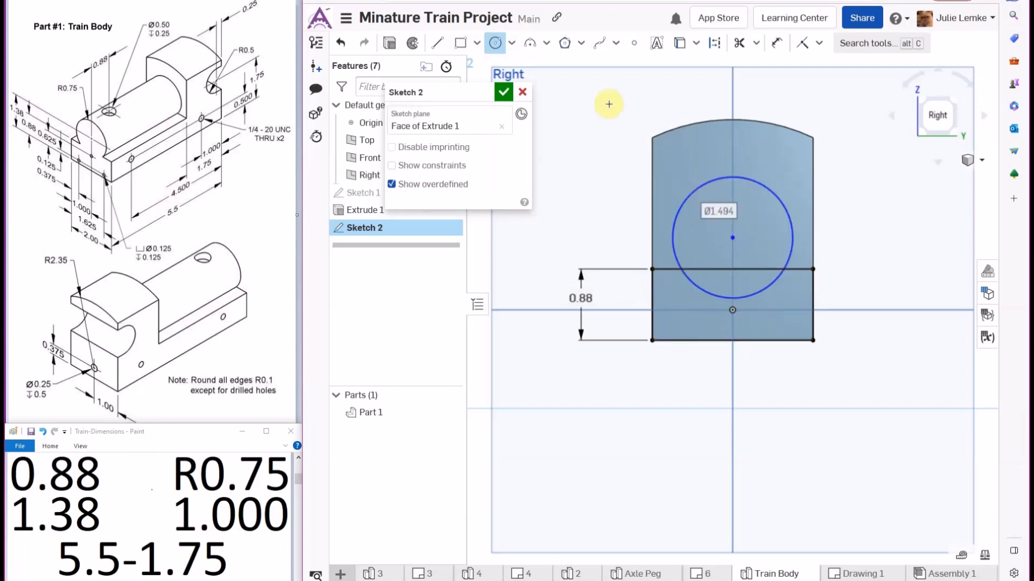
# Dimension the horizontal distance from the block's left edge to the circle's centre as 1 in
pyautogui.click(773, 50)
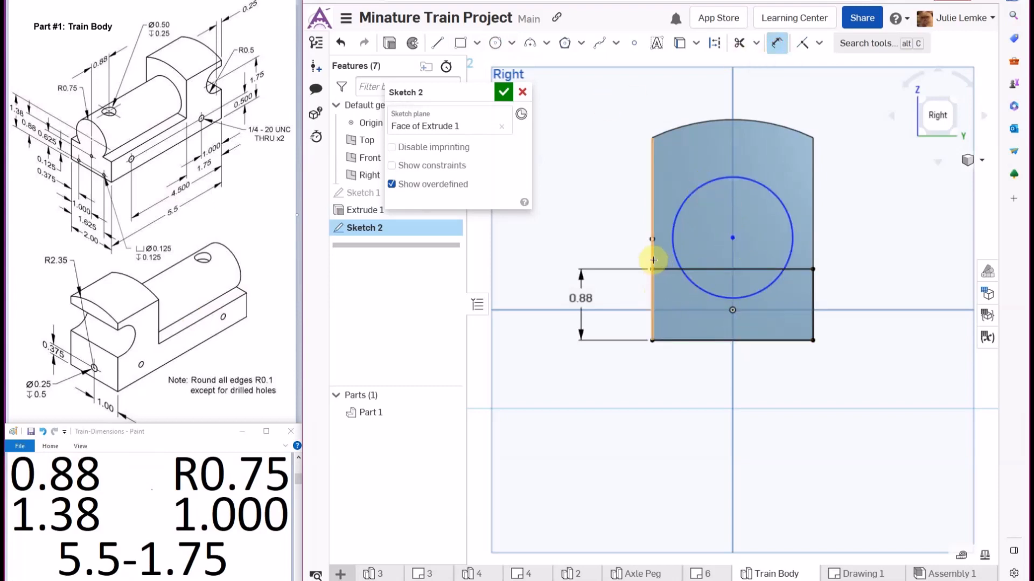
pyautogui.click(731, 236)
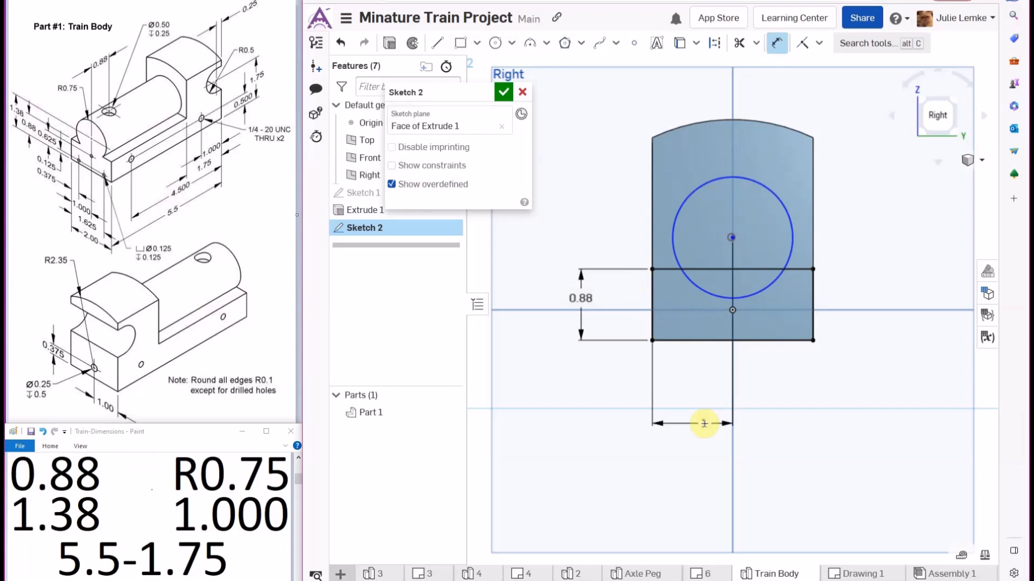
pyautogui.click(696, 392)
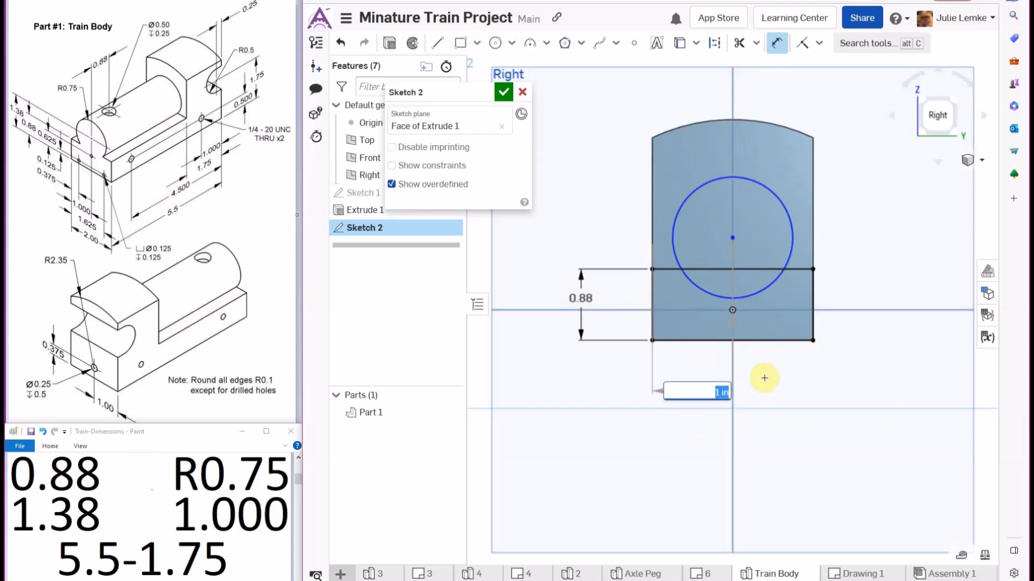
pyautogui.press('Return')
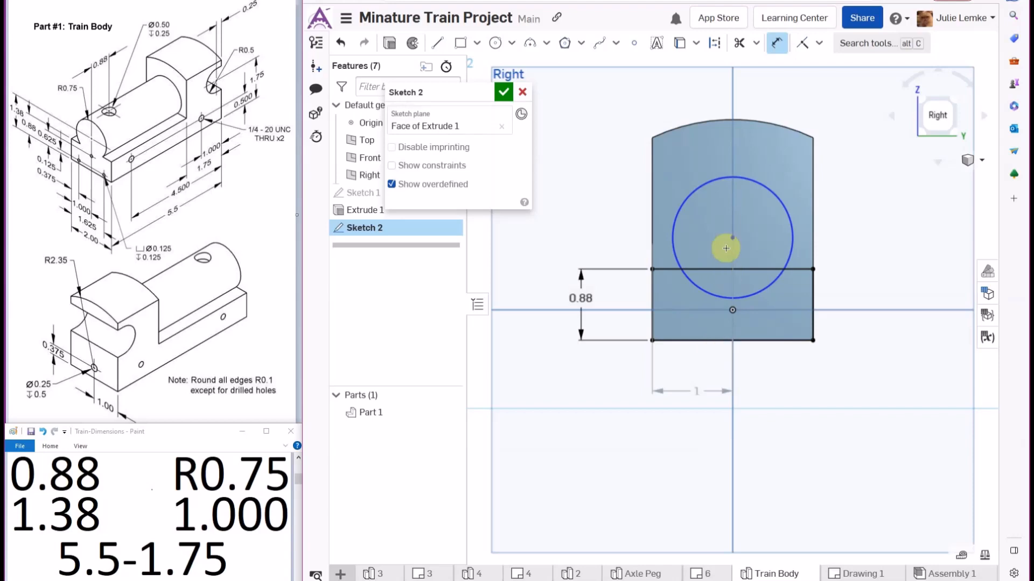
# Dimension the circle's diameter as 0.75*2 in
pyautogui.click(682, 201)
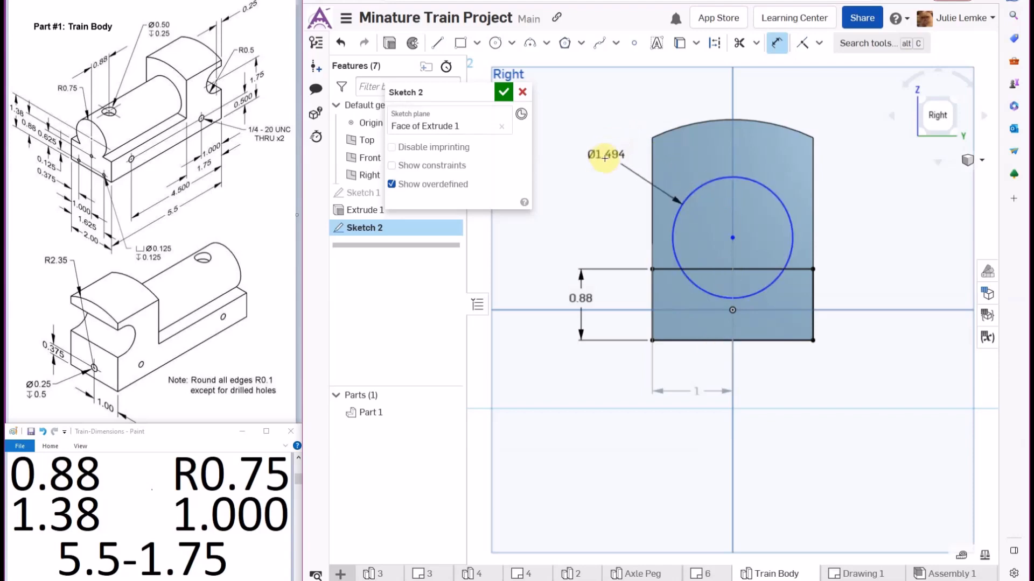
pyautogui.click(606, 130)
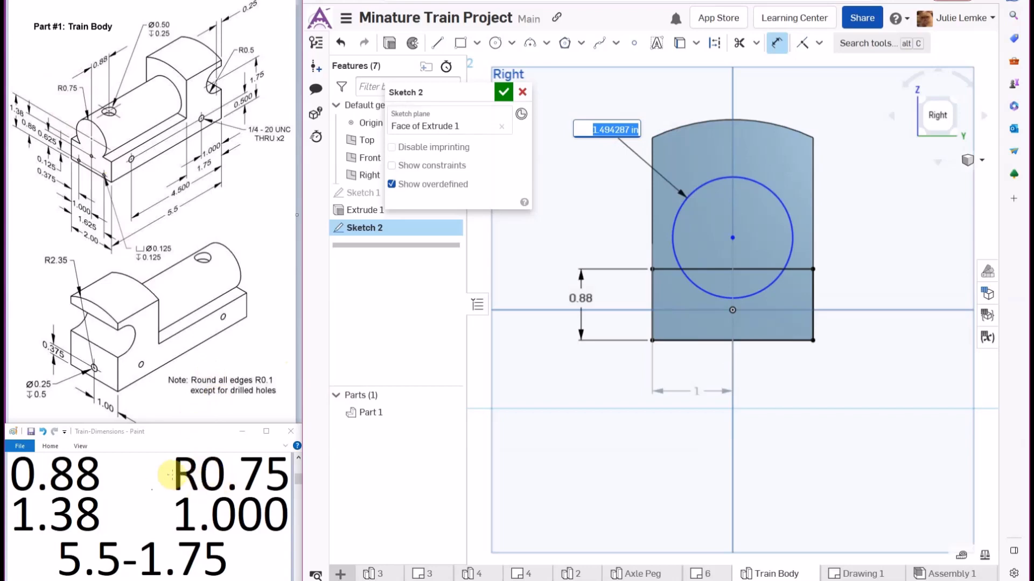
pyautogui.write('0.75*2')
pyautogui.press('Return')
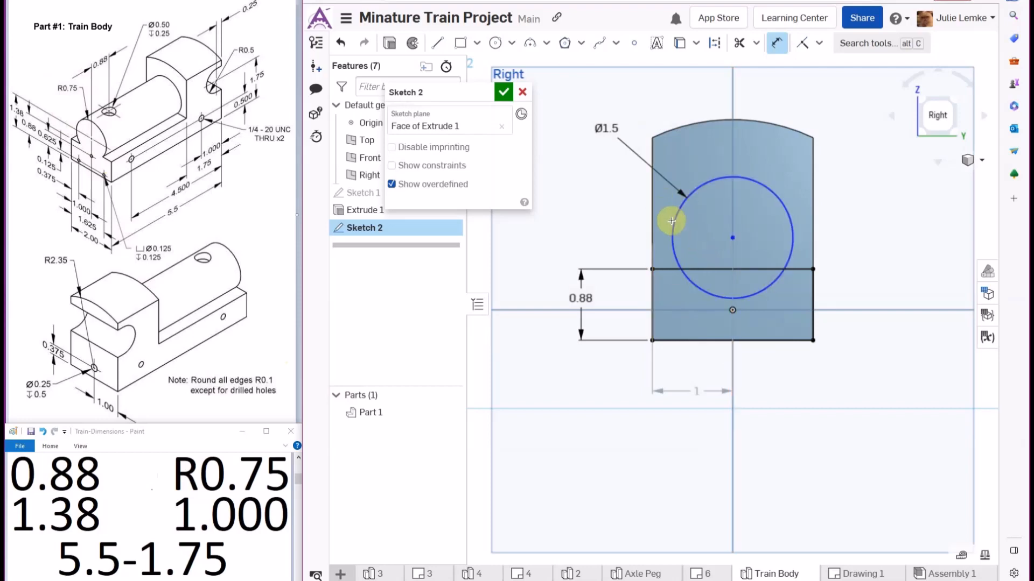
# Dimension the vertical distance from the bottom edge to the circle's centre as 1.38 in and finish the sketch
pyautogui.click(733, 238)
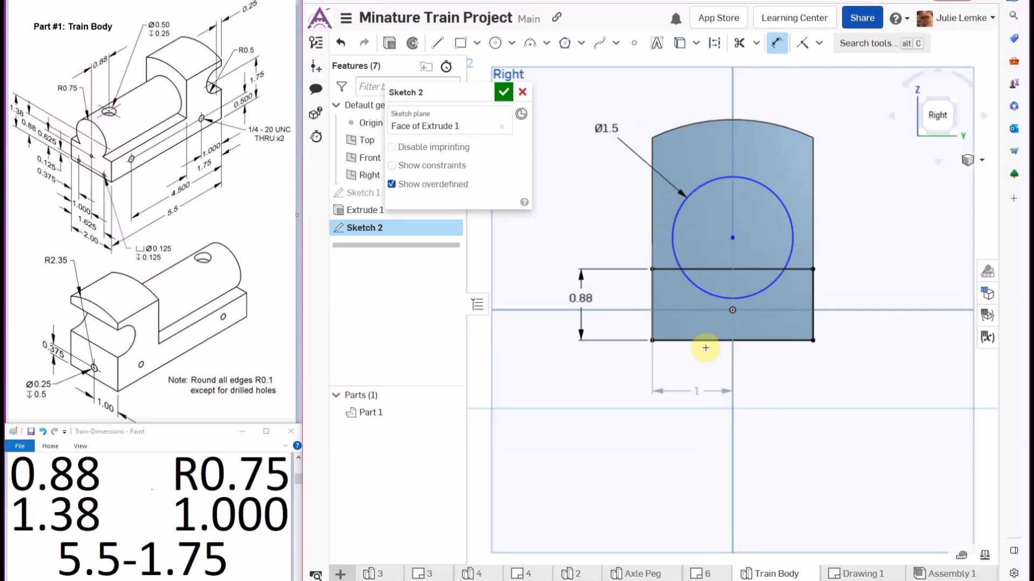
pyautogui.click(704, 341)
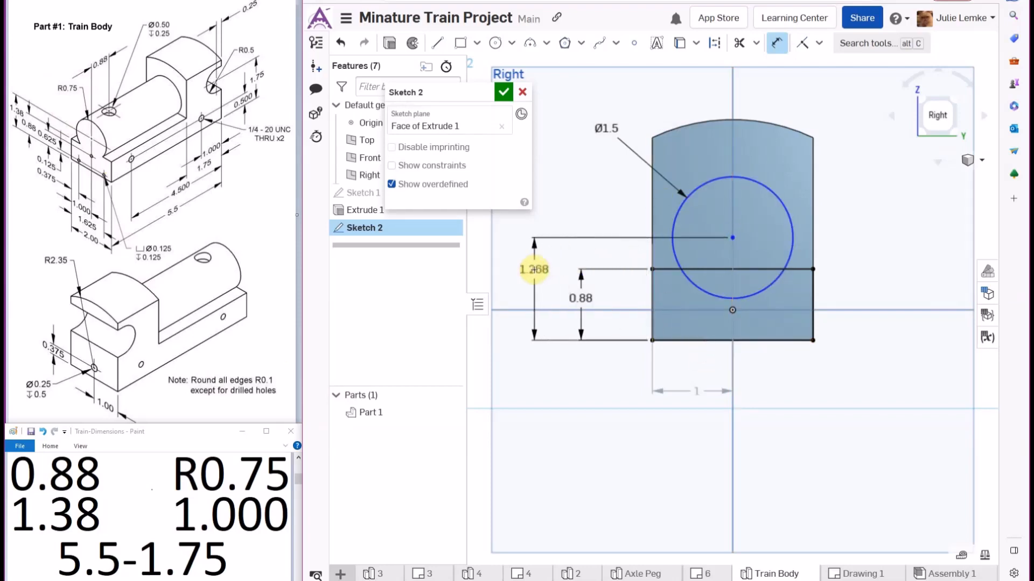
pyautogui.click(534, 270)
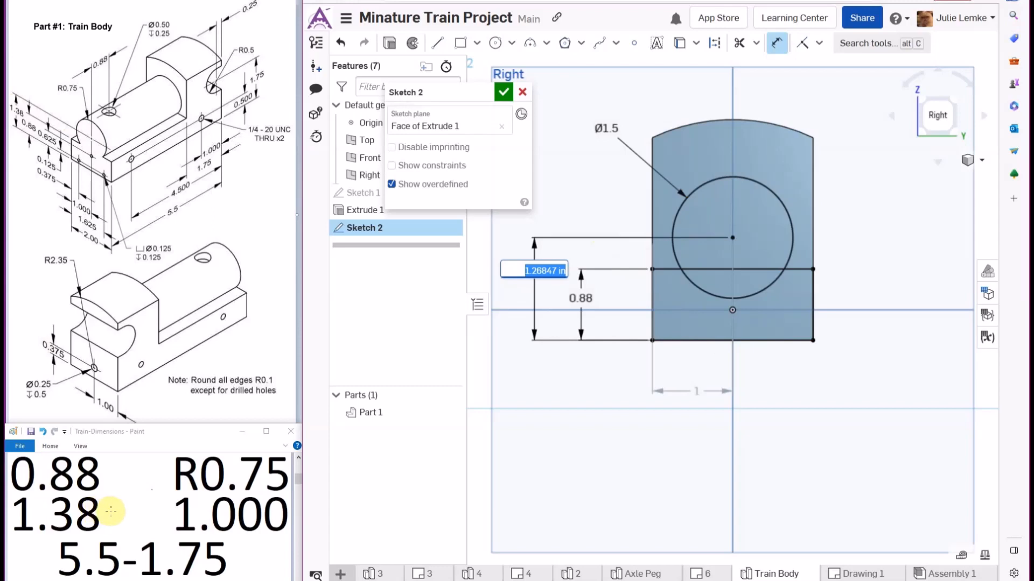
pyautogui.write('1.38')
pyautogui.press('Return')
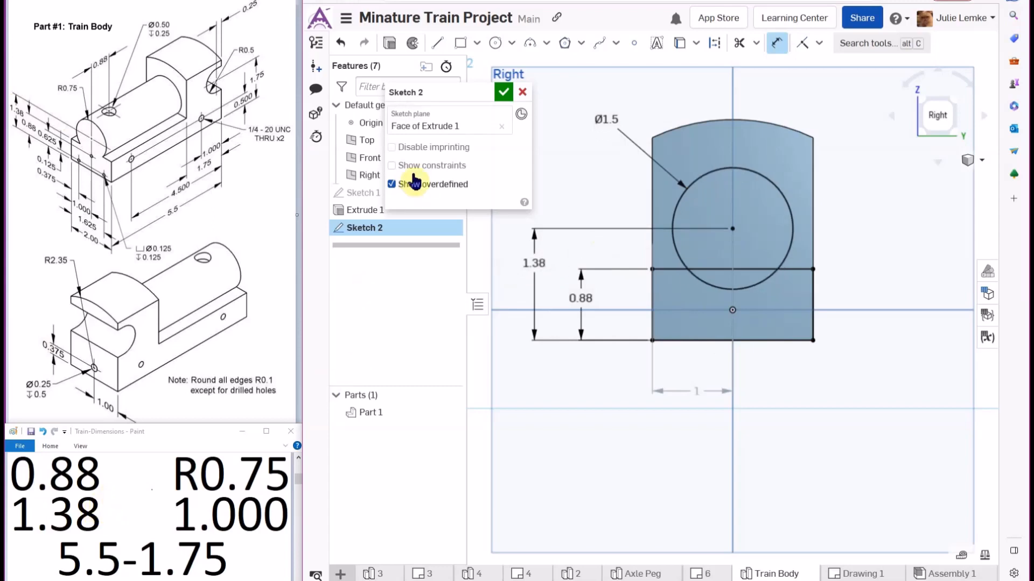
pyautogui.click(504, 93)
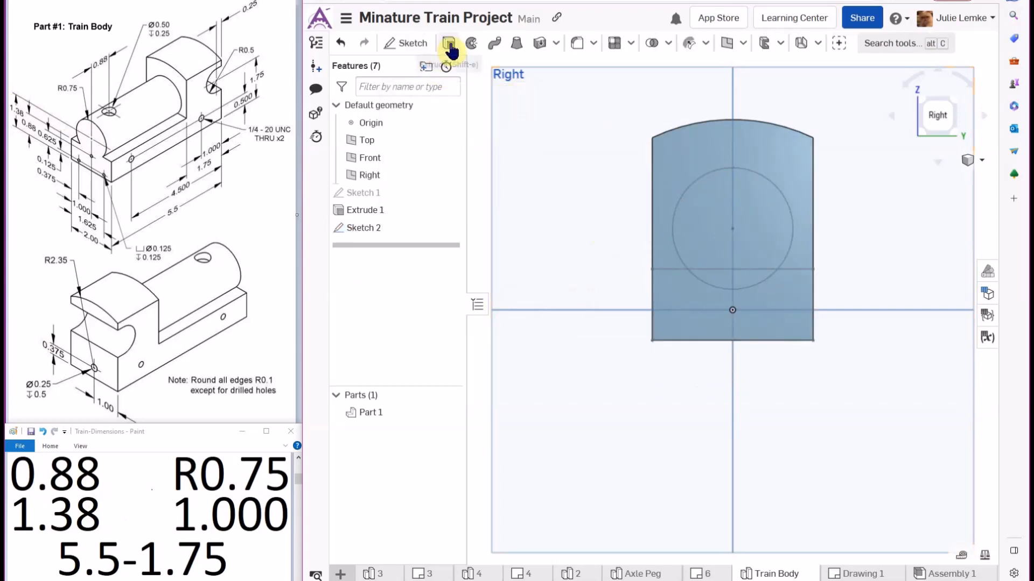
# Extrude the rectangle and full circle regions of the end-face sketch outward by 5.5-1.75 in, adding them to the cab block
pyautogui.click(449, 44)
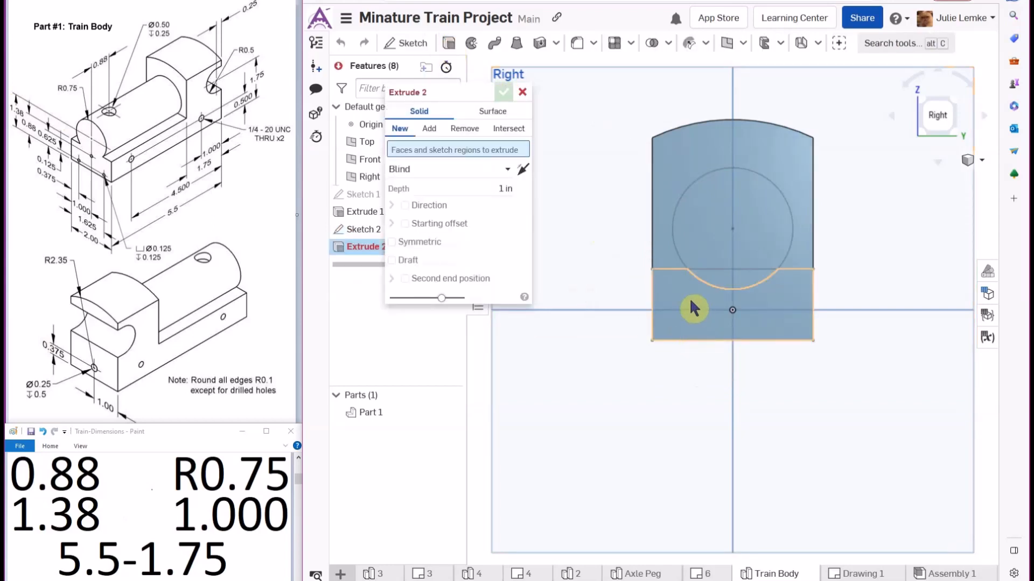
pyautogui.click(692, 307)
pyautogui.click(716, 236)
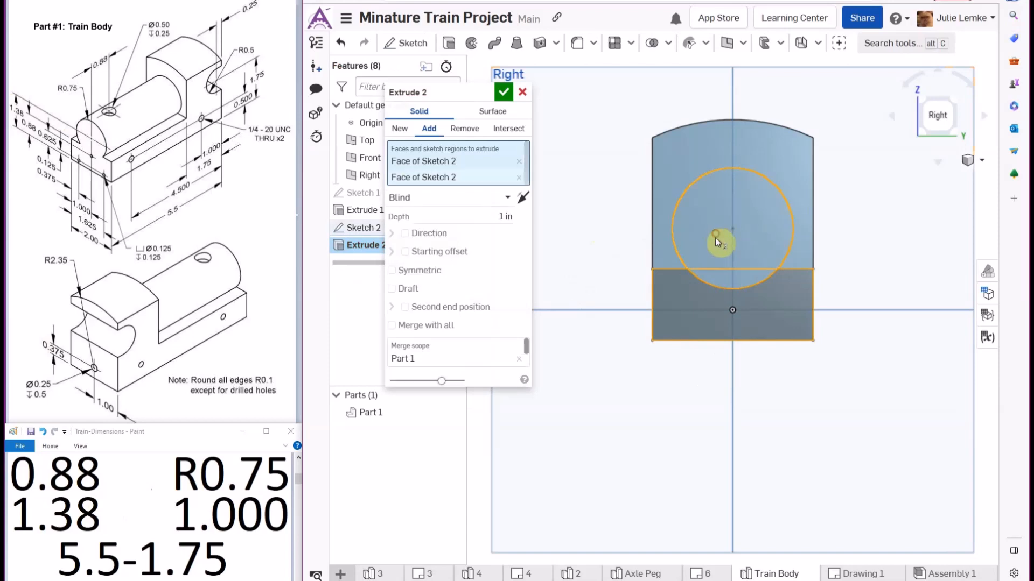
pyautogui.click(720, 286)
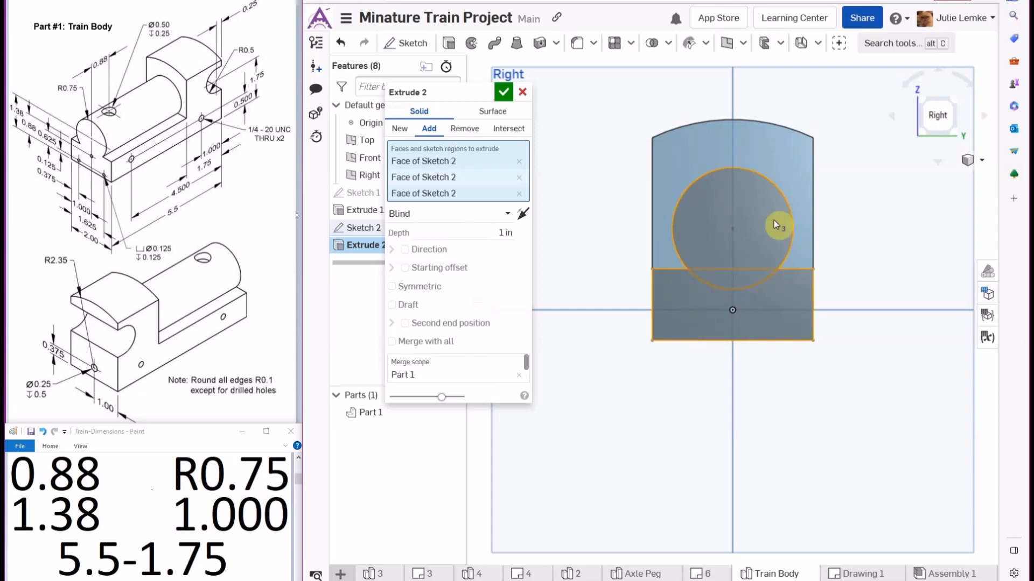
pyautogui.click(927, 104)
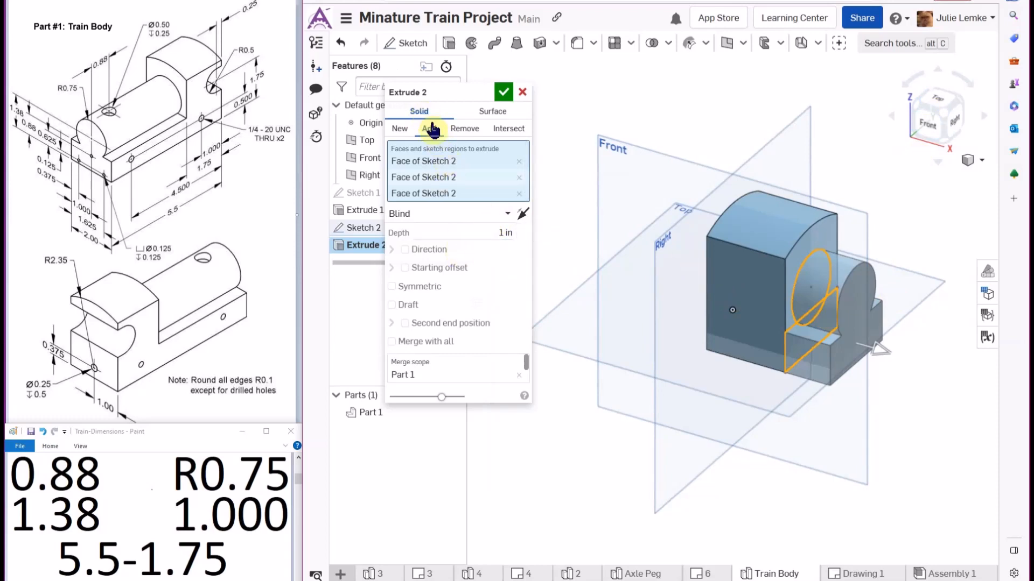
pyautogui.click(503, 232)
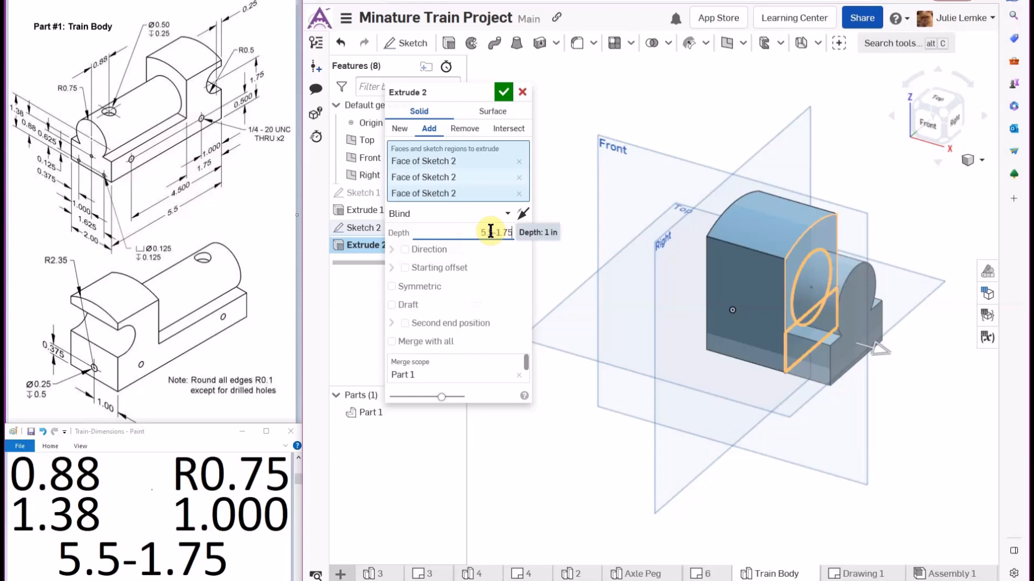
pyautogui.press('Return')
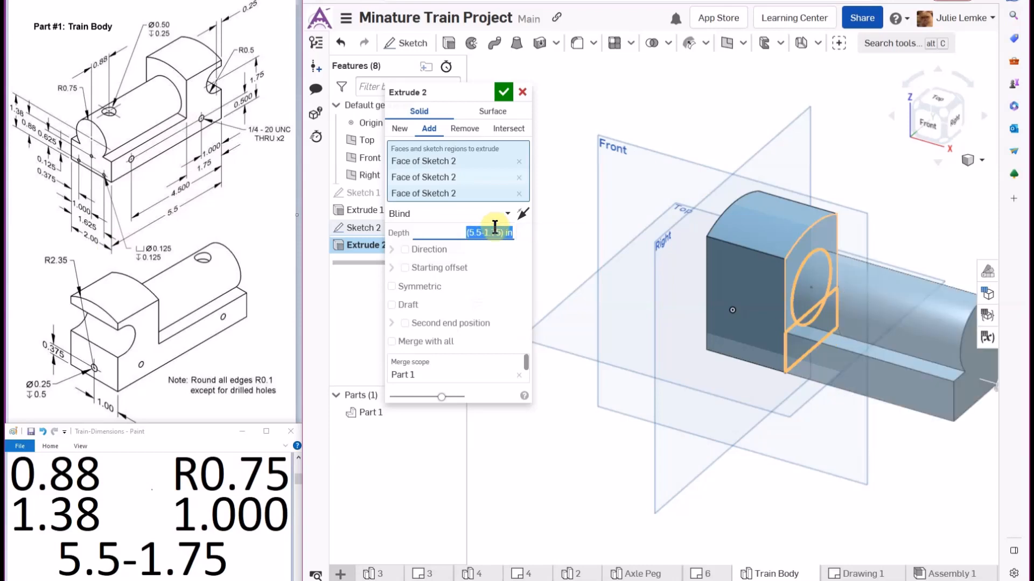
pyautogui.click(503, 91)
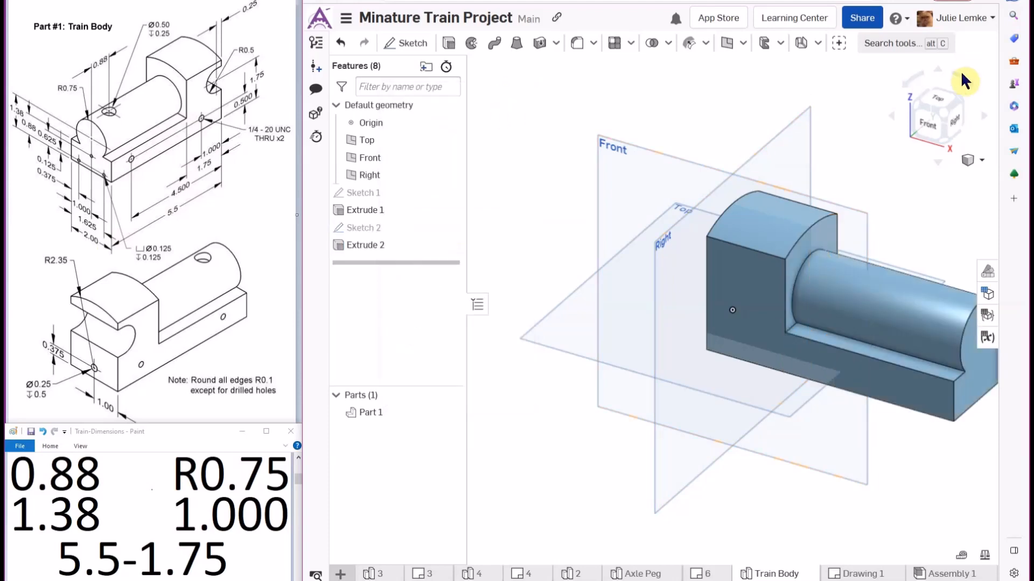
# Start a sketch on the body's front side face and draw a rectangle about 0.34 by 0.91 in from the cab's outer vertical edge
pyautogui.click(946, 114)
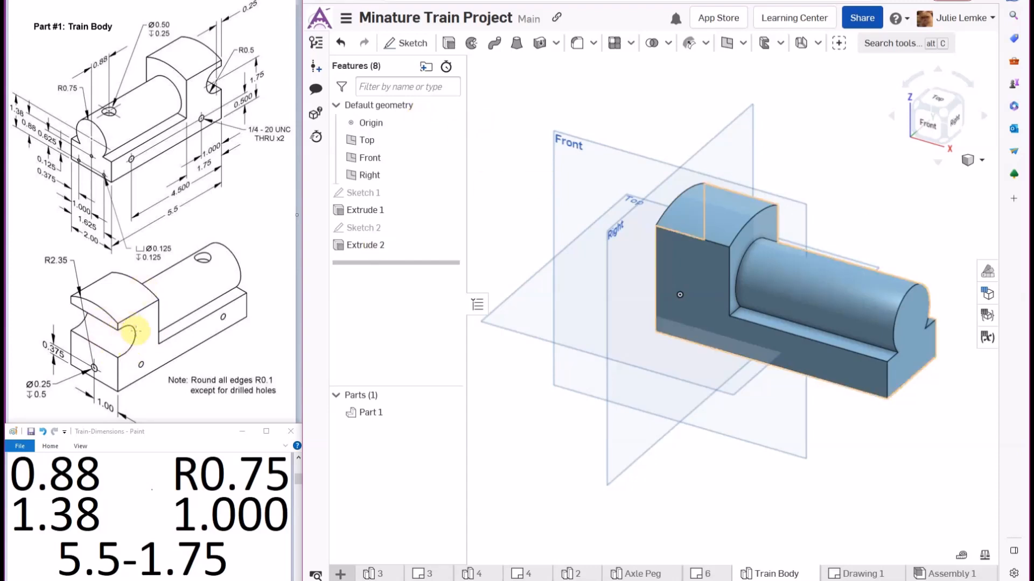
pyautogui.click(413, 47)
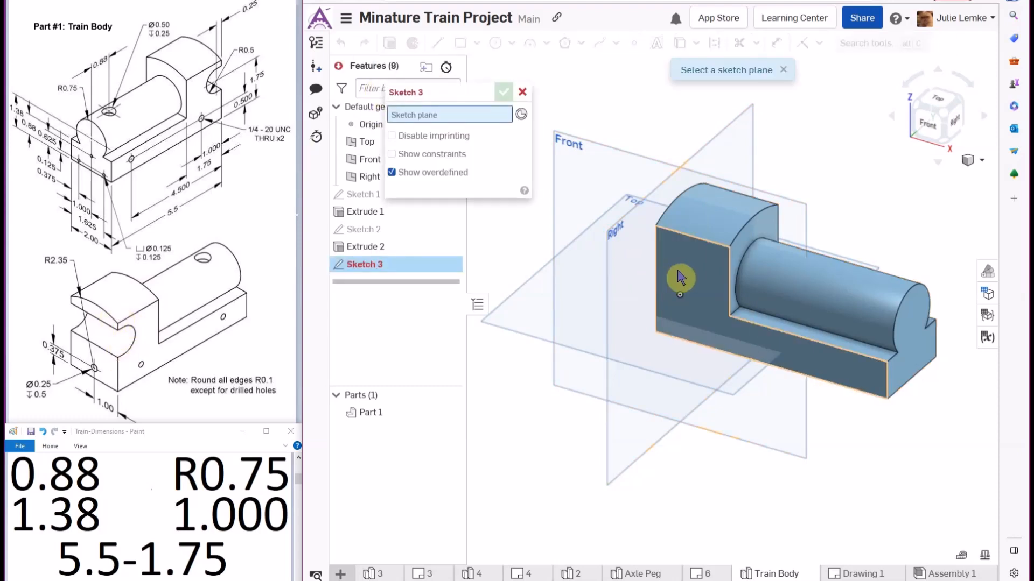
pyautogui.click(679, 278)
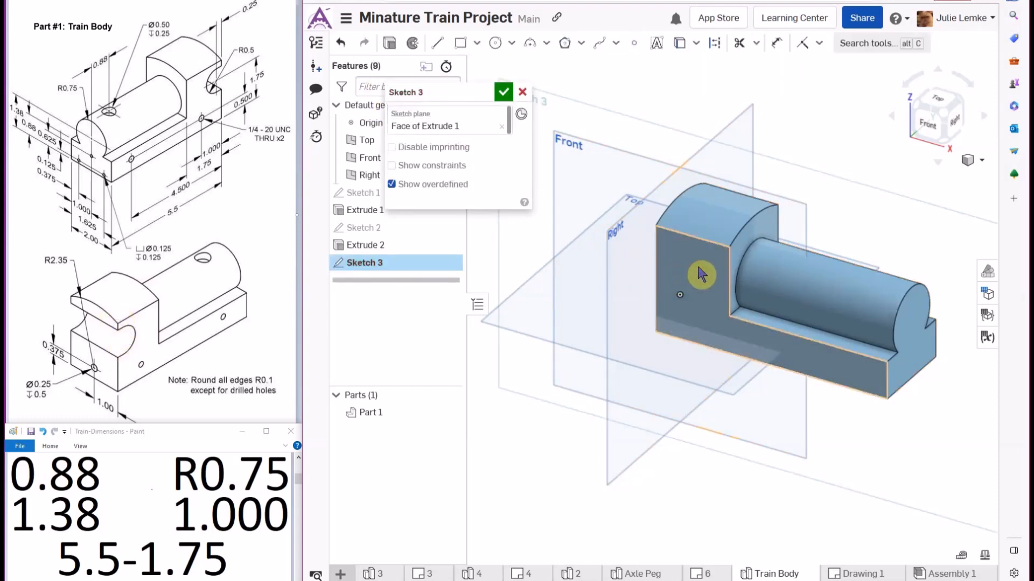
pyautogui.click(931, 125)
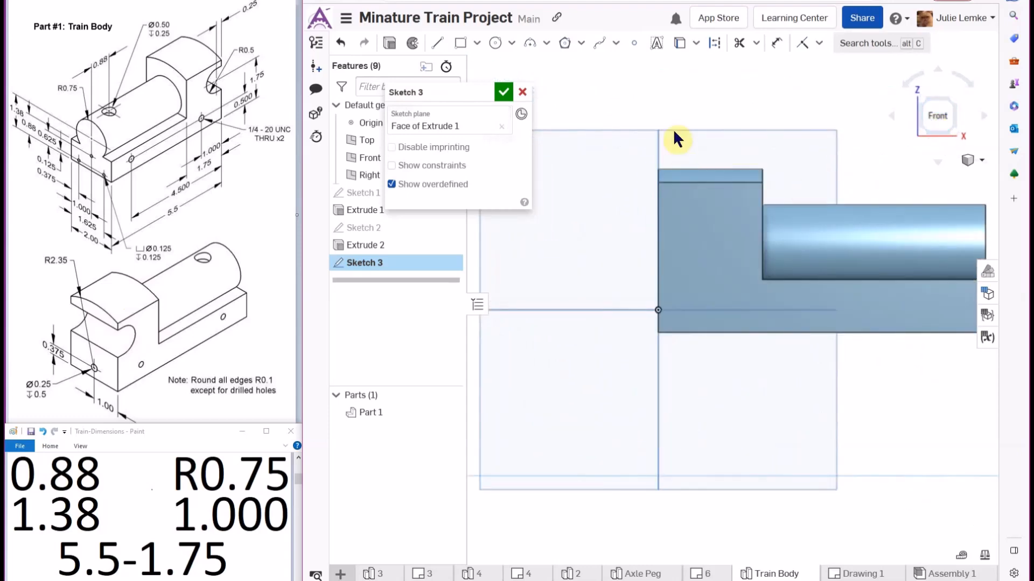
pyautogui.scroll(3, 678, 141)
pyautogui.click(547, 44)
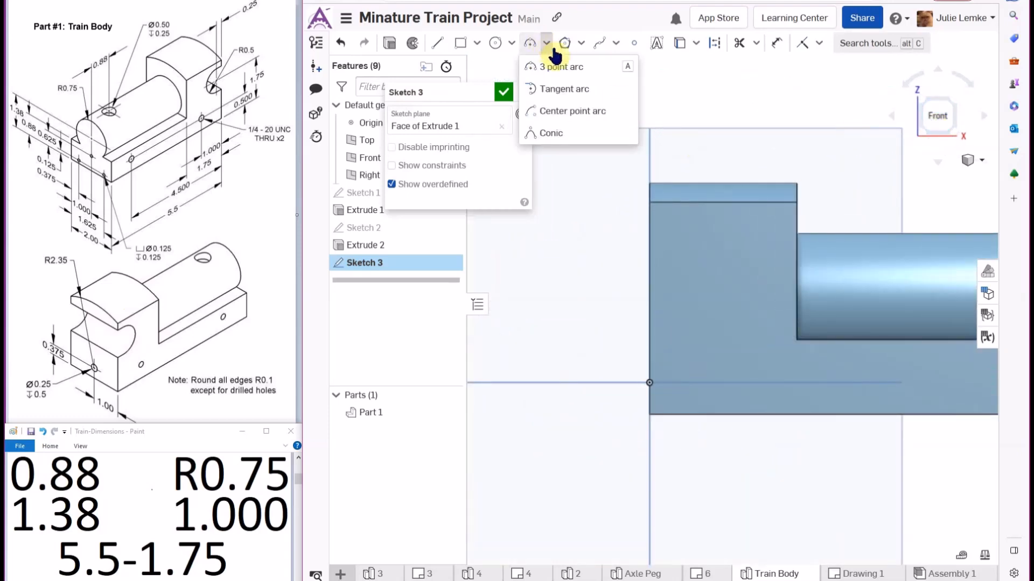
pyautogui.click(577, 112)
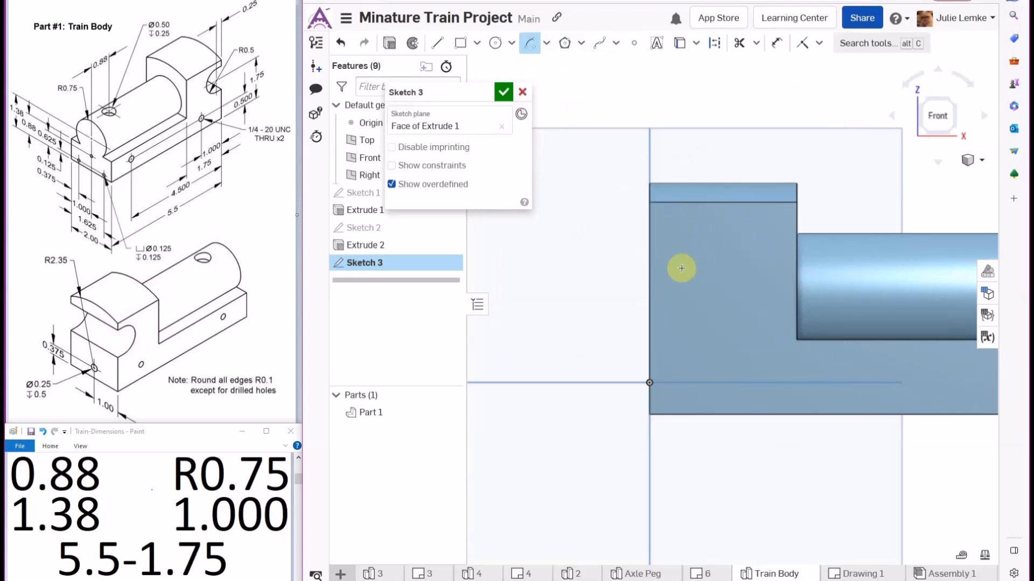
pyautogui.click(460, 45)
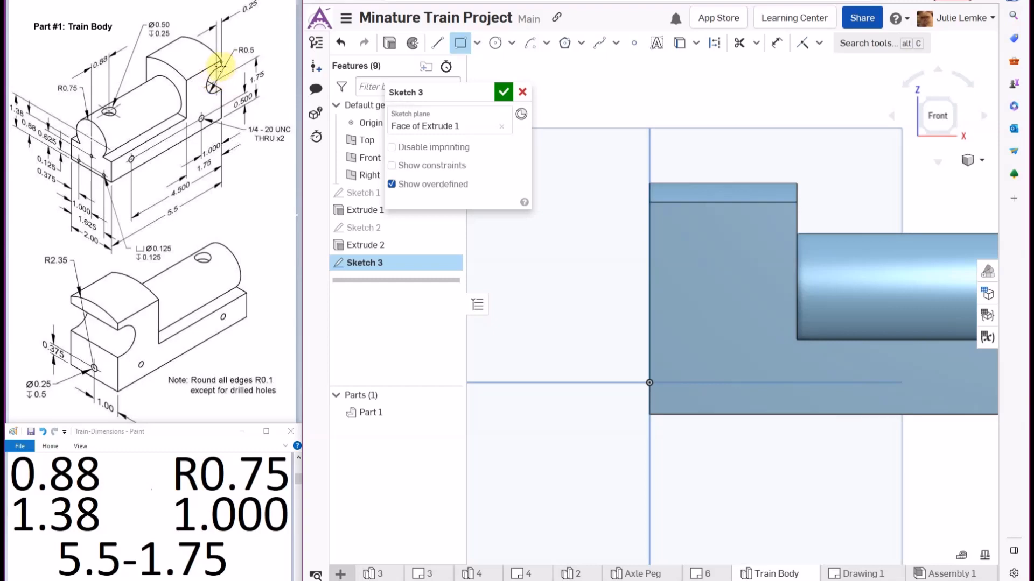
pyautogui.click(650, 230)
pyautogui.click(679, 307)
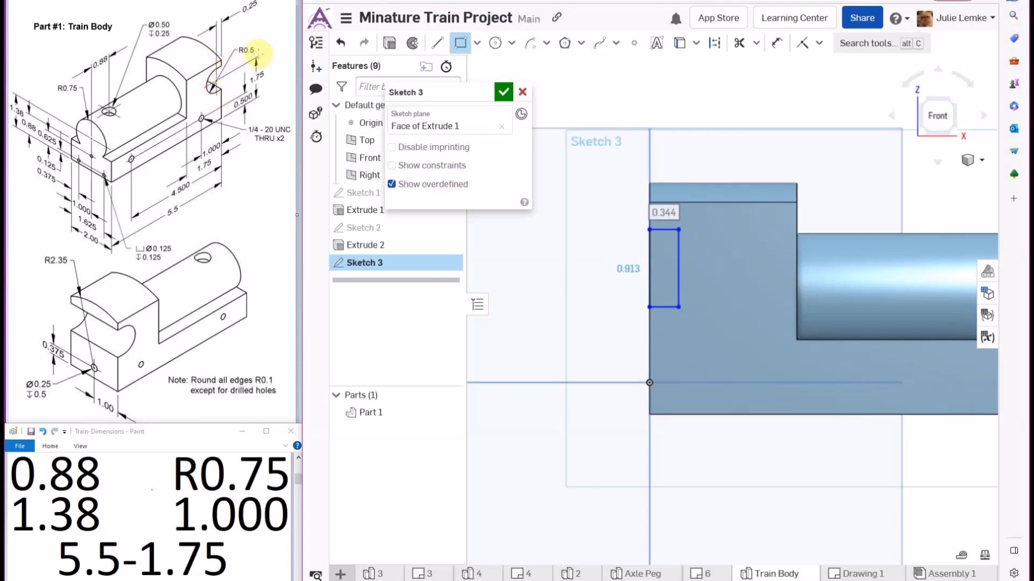
# Add a center point arc of about 0.46 in radius, centred on the rectangle's inner edge and joining its two corners
pyautogui.click(530, 43)
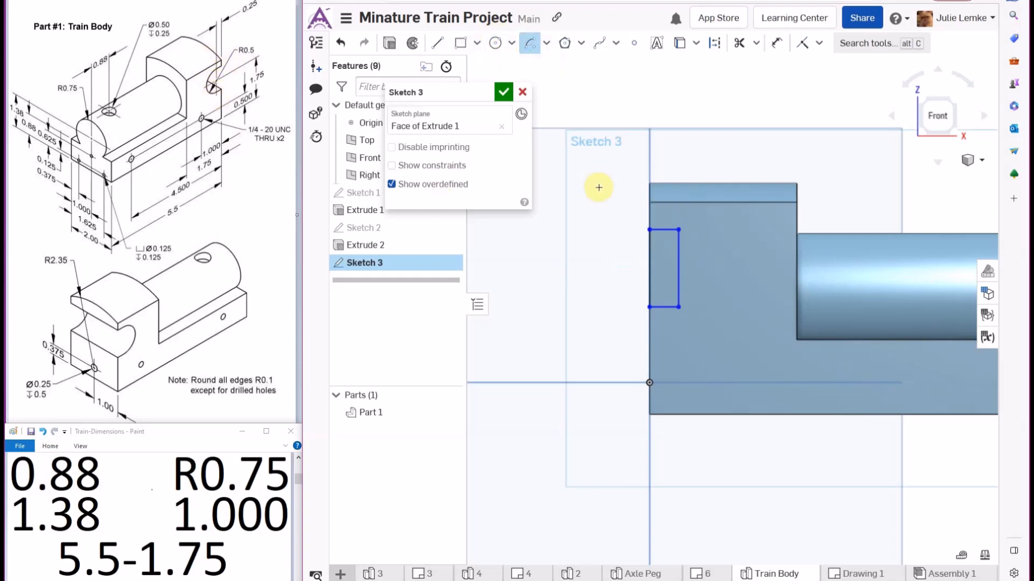
pyautogui.click(681, 266)
pyautogui.click(678, 229)
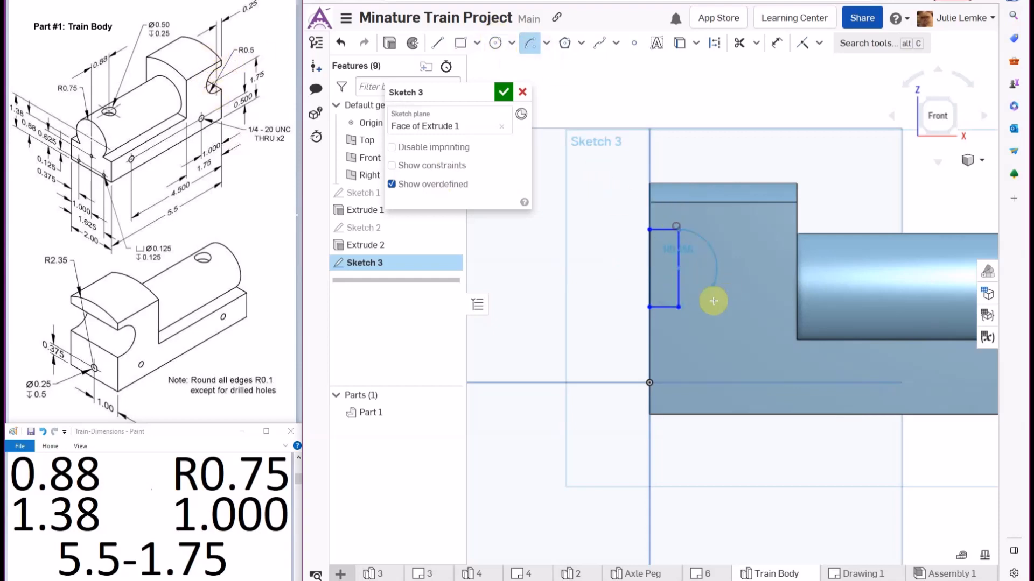
pyautogui.click(680, 309)
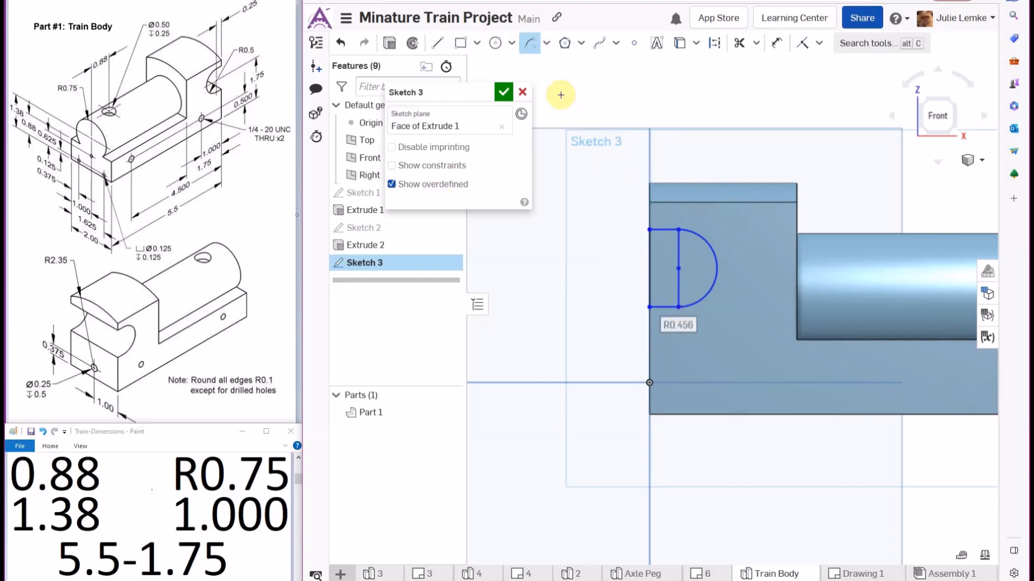
# Dimension the vertical distance from the body's bottom edge to the arc's centre as 1.75 in
pyautogui.click(777, 44)
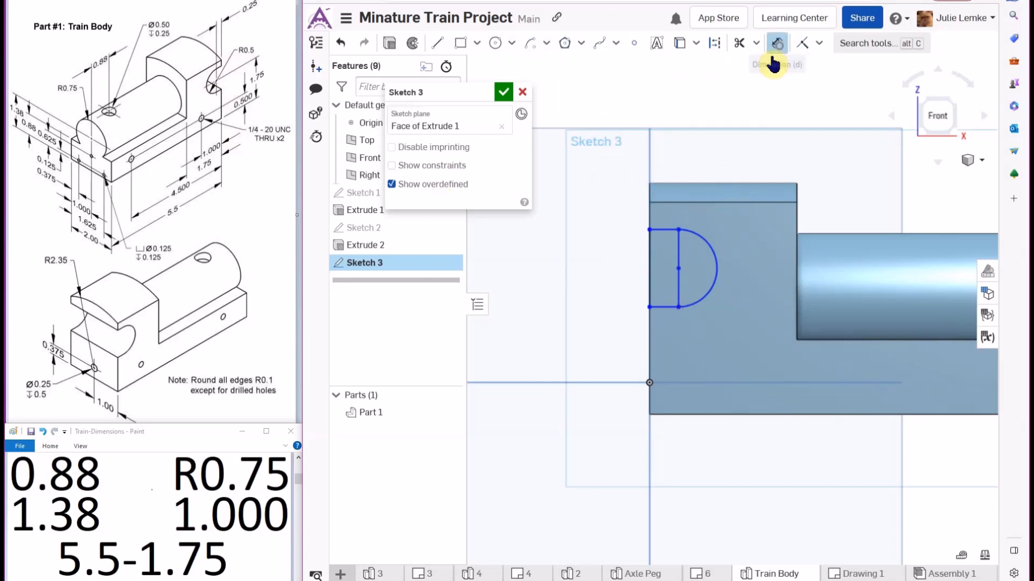
pyautogui.click(679, 268)
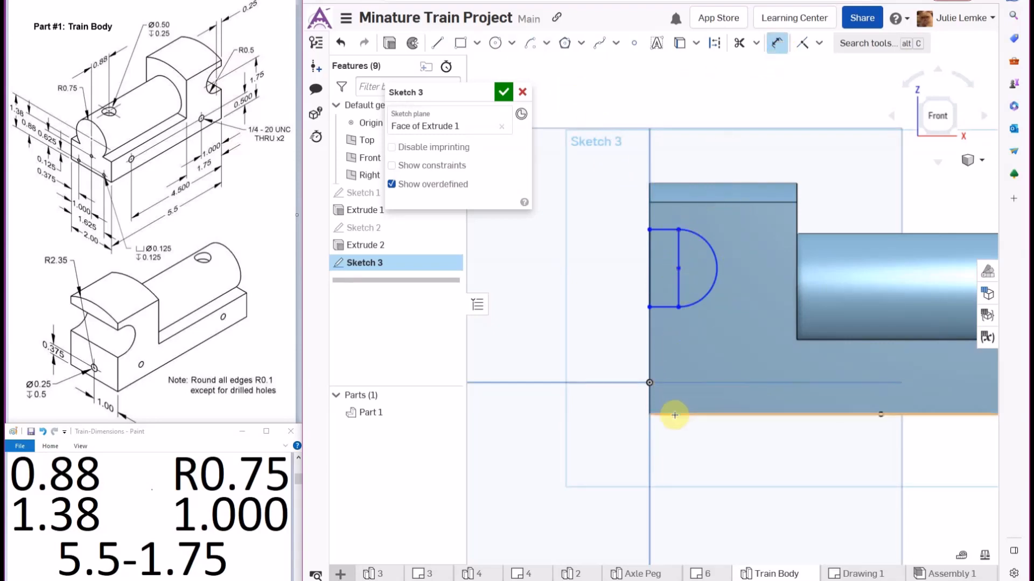
pyautogui.click(674, 415)
pyautogui.click(582, 345)
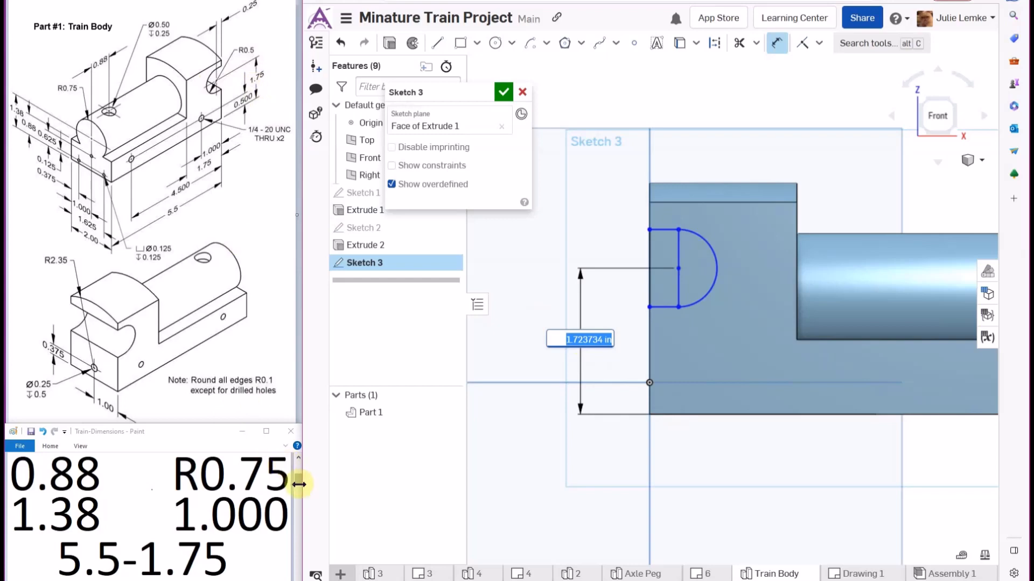
pyautogui.moveTo(299, 489); pyautogui.dragTo(300, 494)
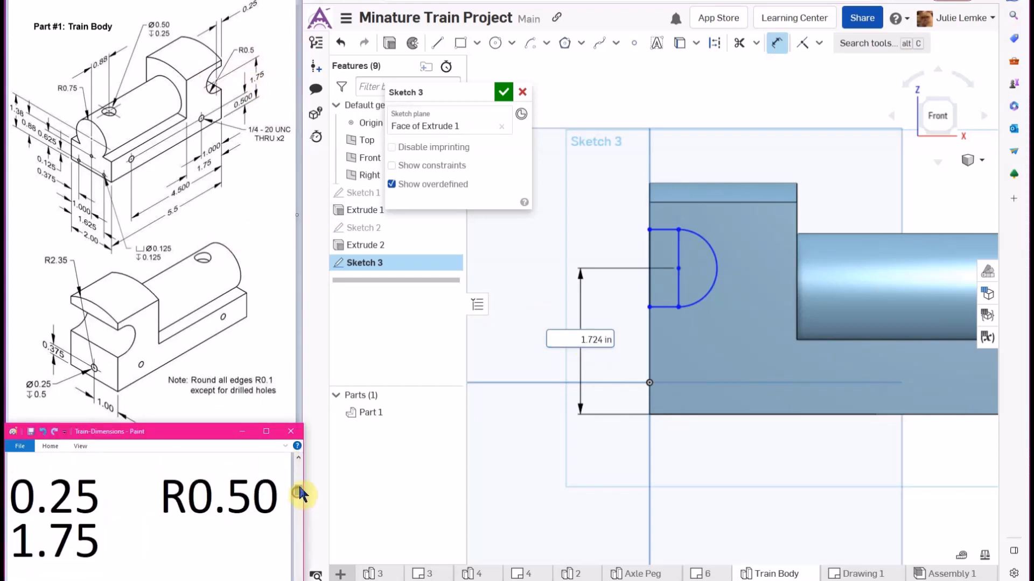
pyautogui.click(577, 341)
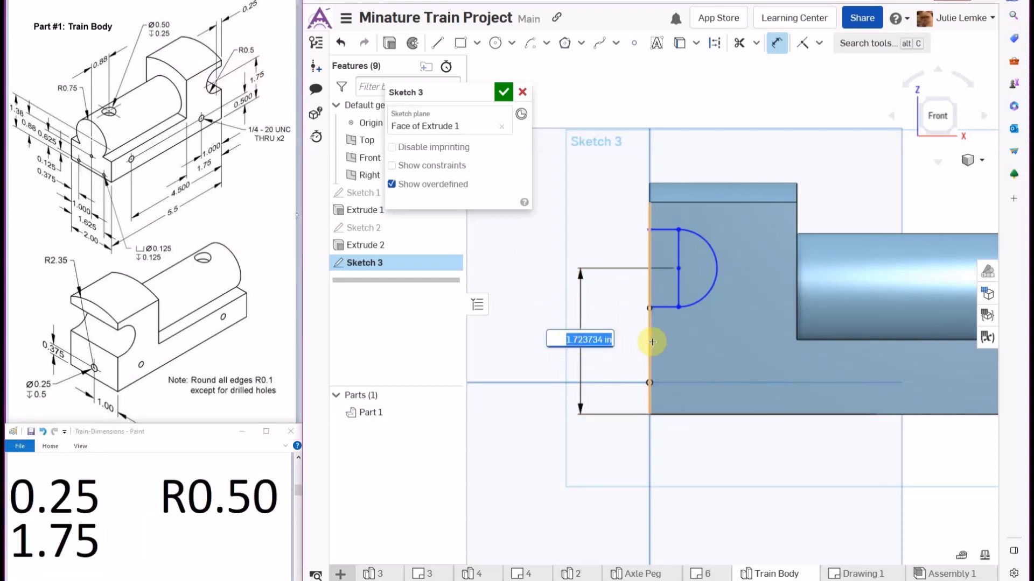
pyautogui.write('1.75')
pyautogui.press('Return')
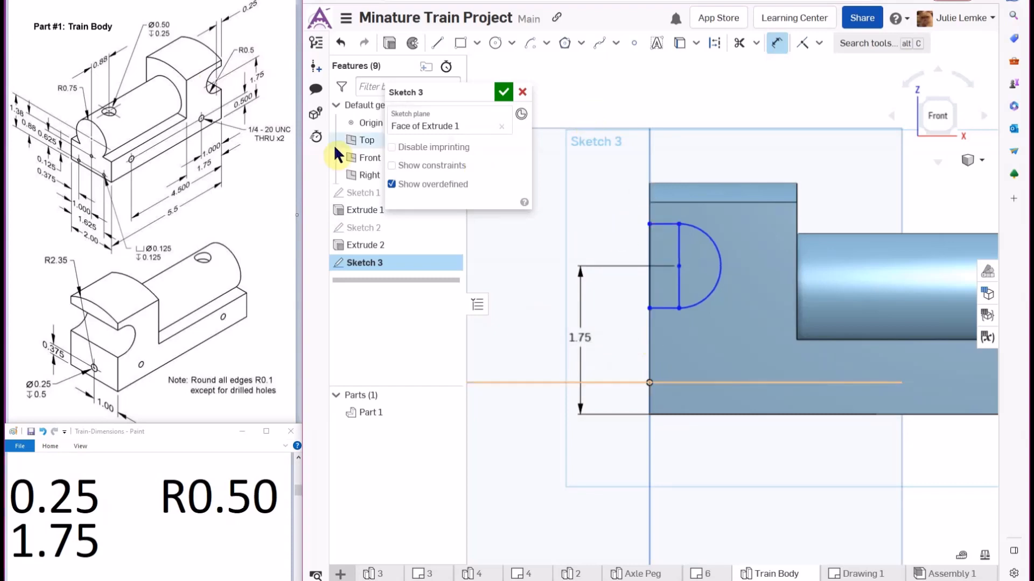
# Dimension the small rectangle's width as 0.25 in
pyautogui.click(664, 224)
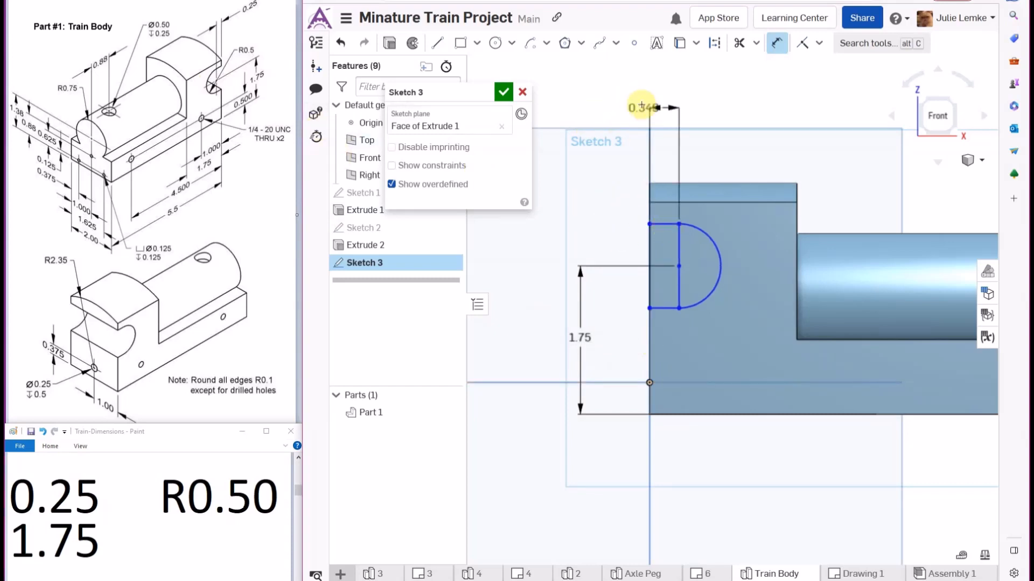
pyautogui.click(617, 115)
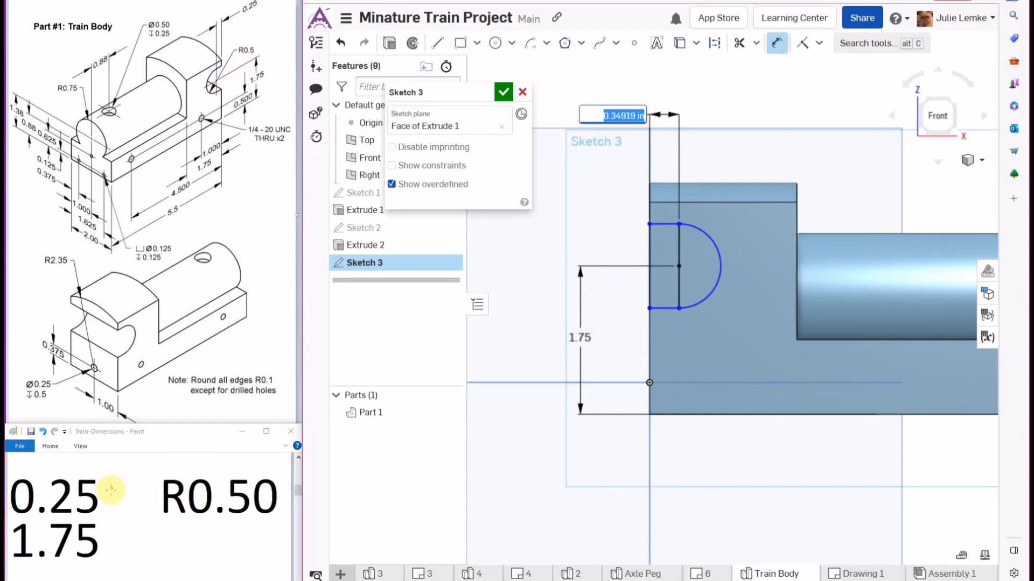
pyautogui.write('0.25')
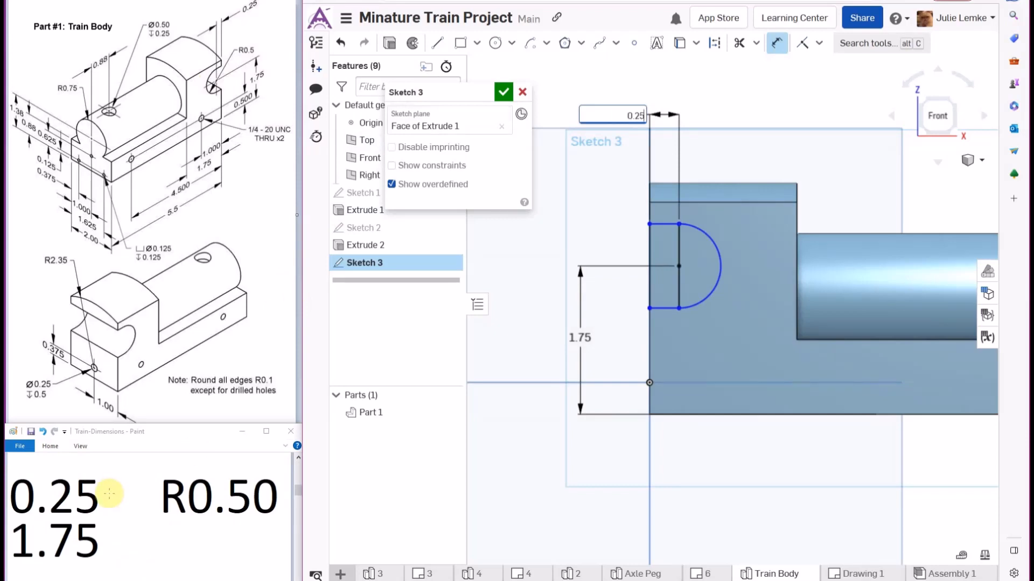
pyautogui.press('Return')
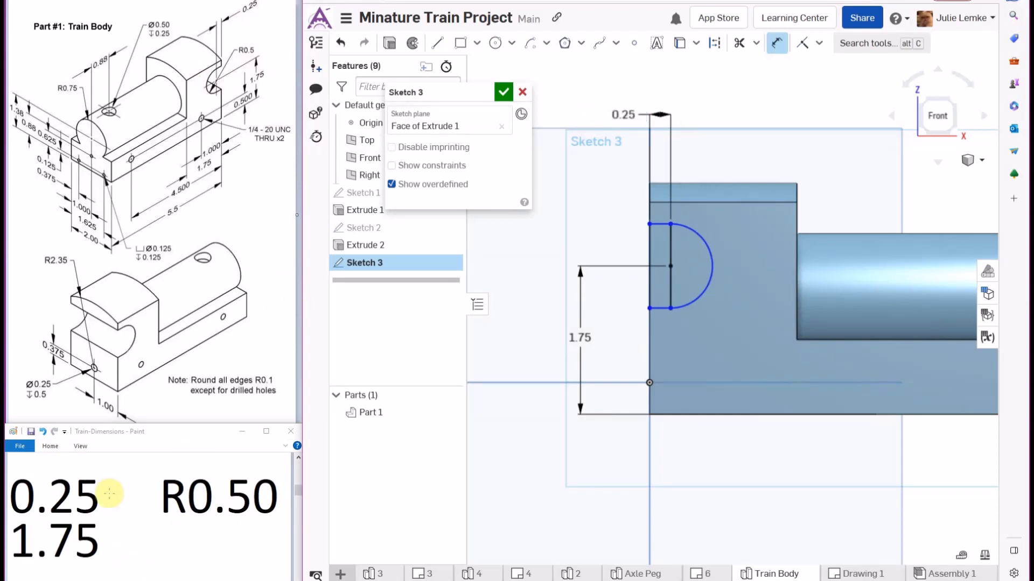
# Dimension the arc's radius as 0.5 in and finish the sketch
pyautogui.click(705, 235)
pyautogui.click(760, 144)
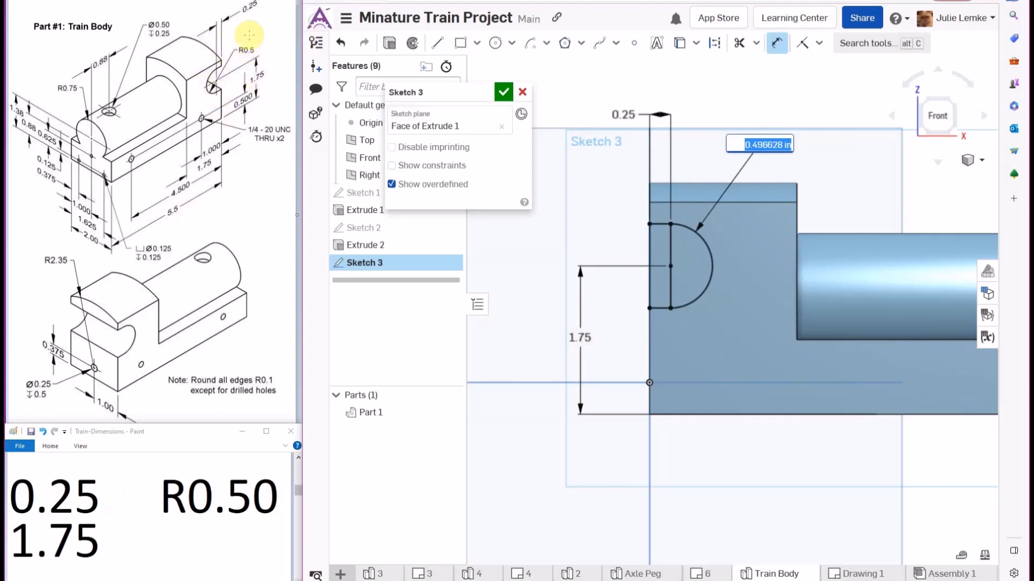
pyautogui.write('0.5')
pyautogui.press('Return')
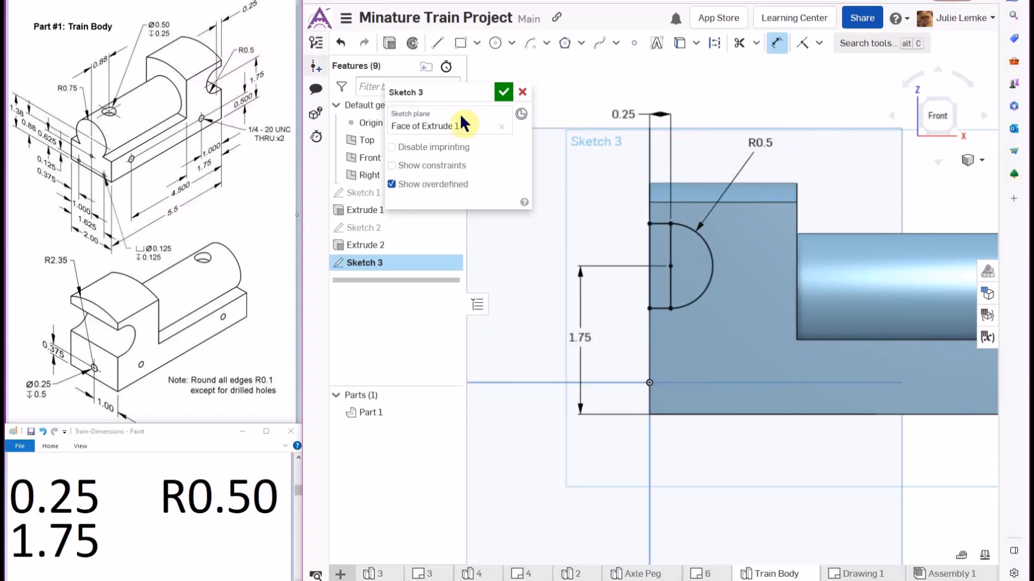
pyautogui.click(504, 92)
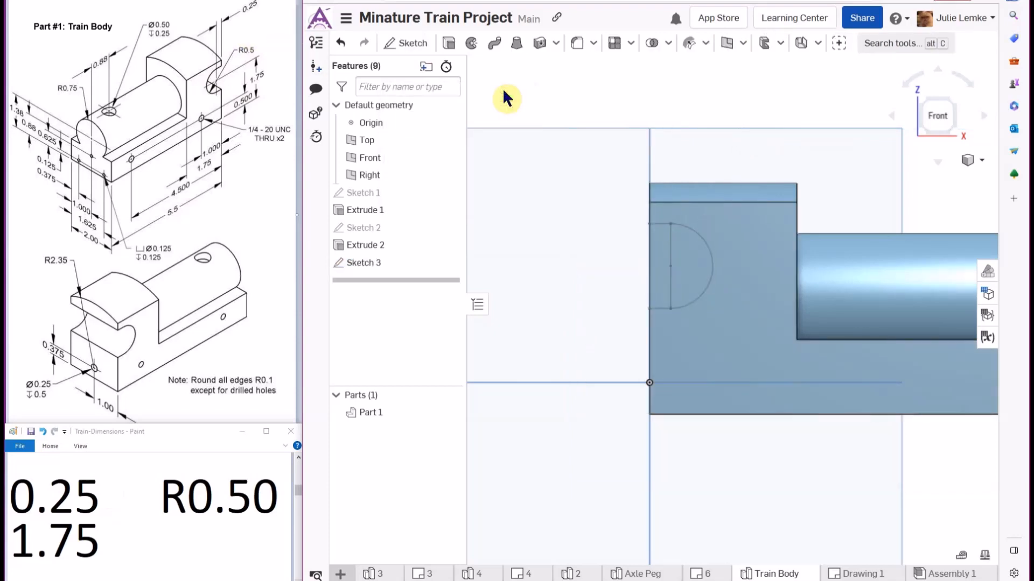
# Extrude the rectangle and arc regions of the notch sketch as a Remove cut going through all of the cab
pyautogui.click(450, 44)
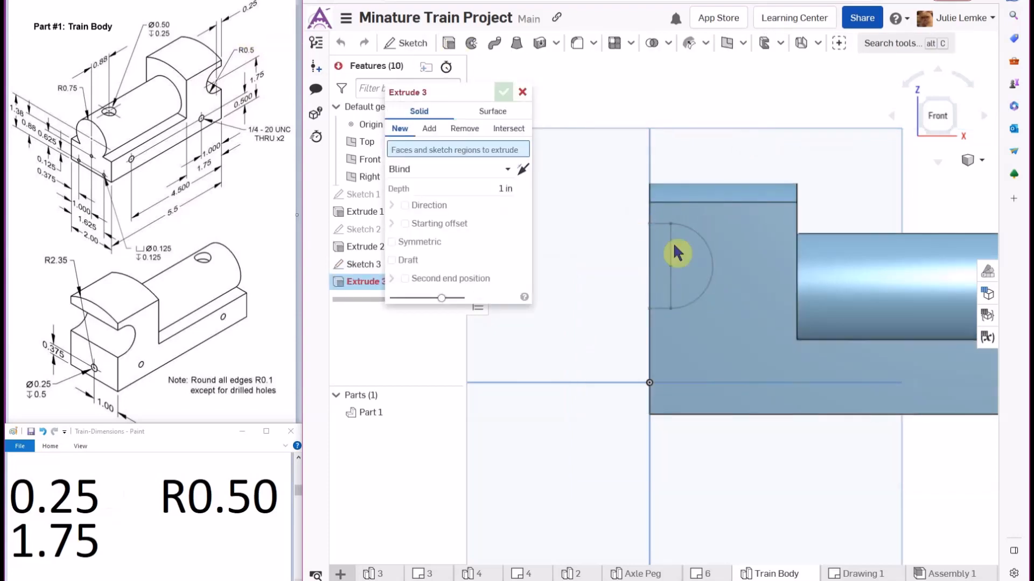
pyautogui.click(660, 260)
pyautogui.click(689, 264)
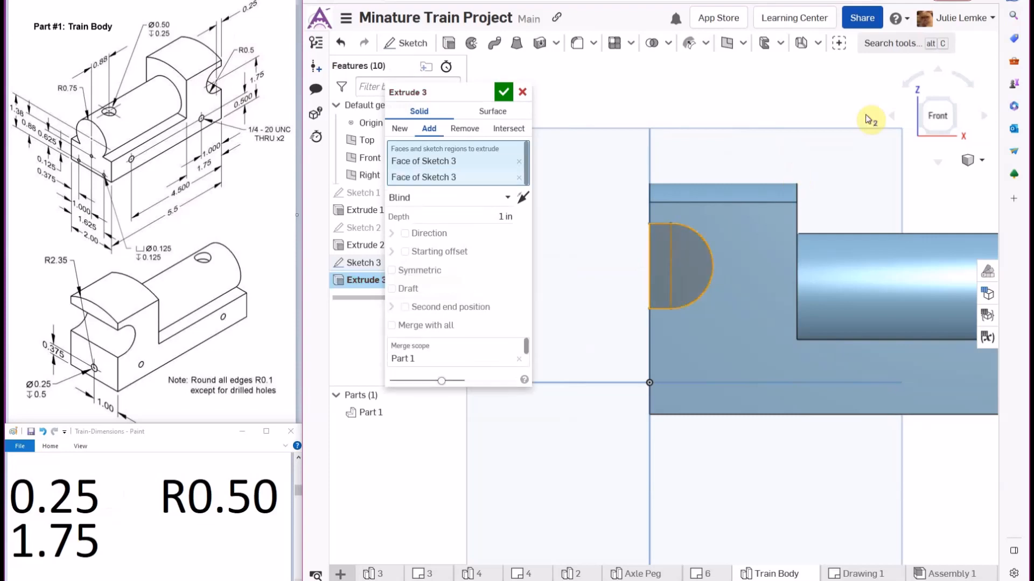
pyautogui.click(924, 102)
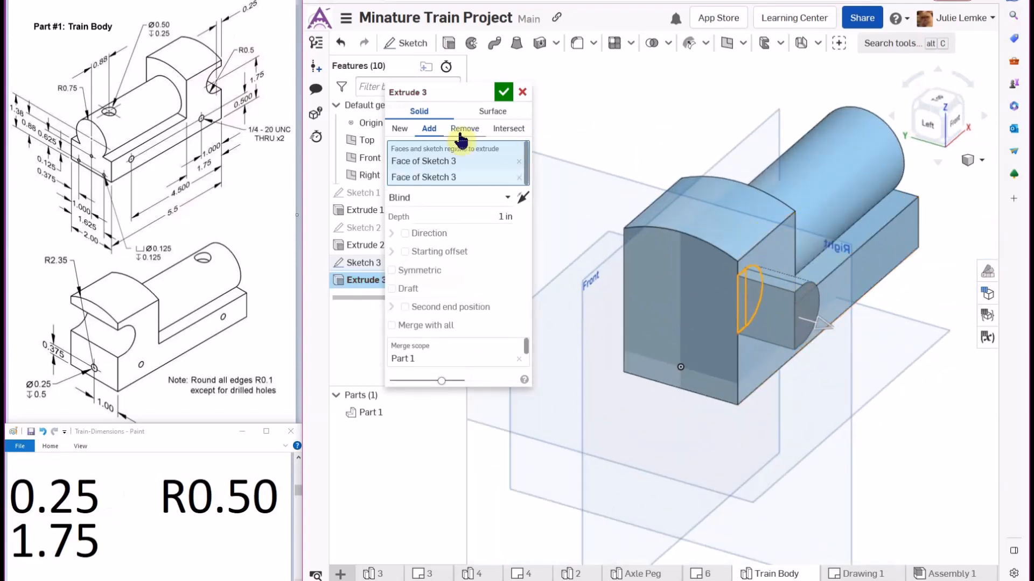
pyautogui.click(465, 129)
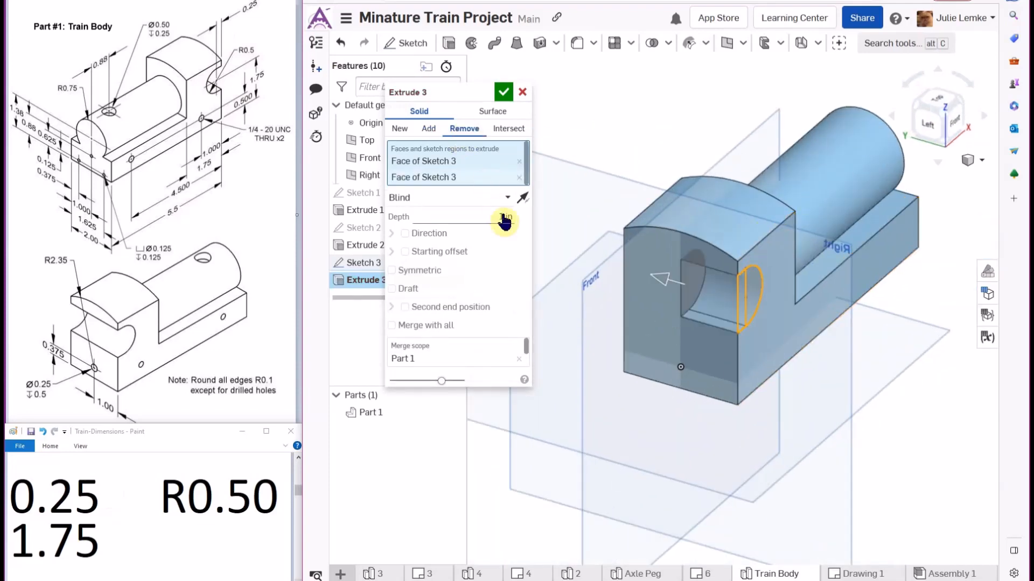
pyautogui.click(484, 198)
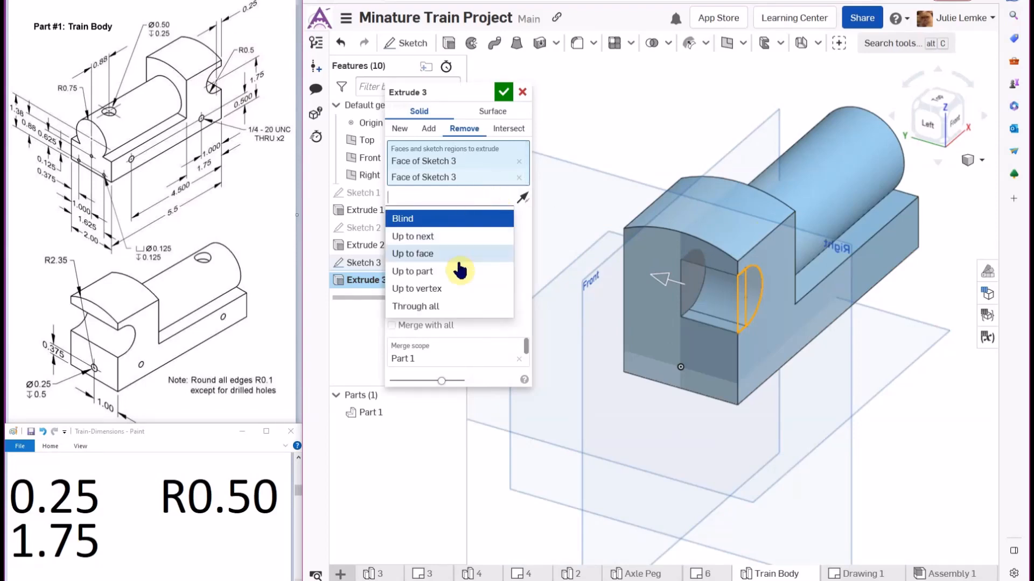
pyautogui.click(422, 310)
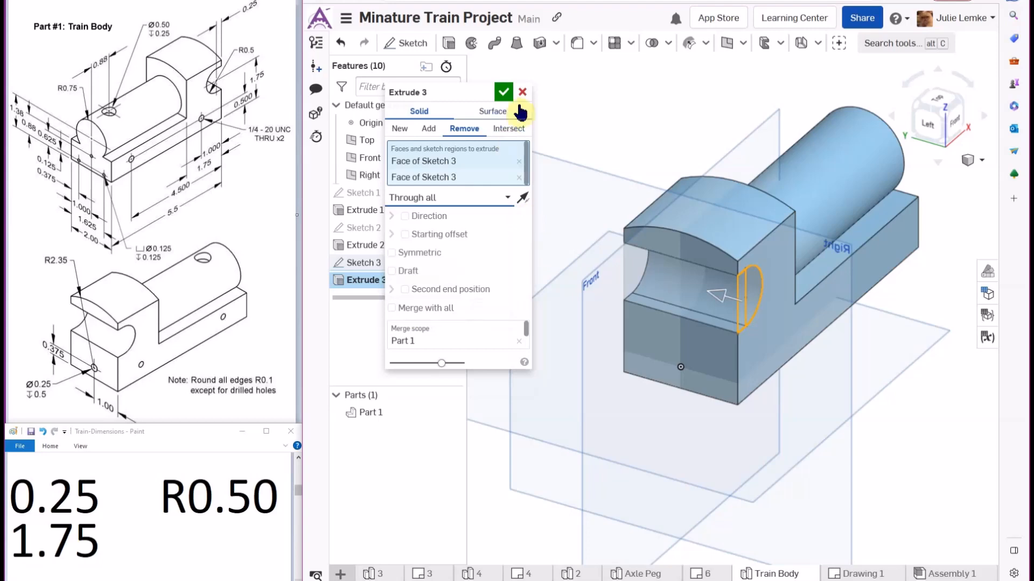
pyautogui.click(503, 96)
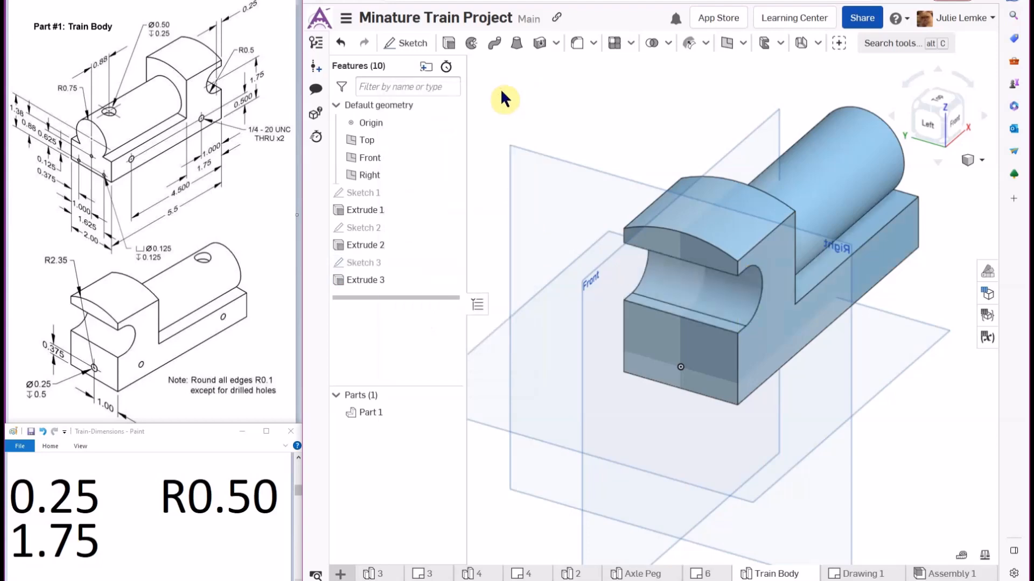
# Start a 0.1 in radius edge fillet on the near side face, cab roof, cab front wall, boiler surface, boiler-end face and near ledge
pyautogui.click(961, 101)
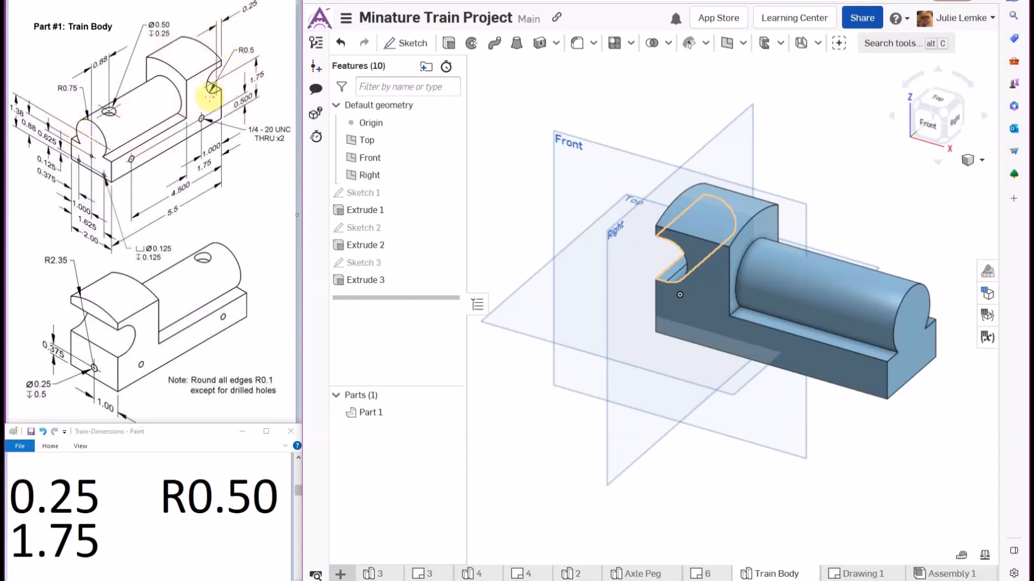
pyautogui.click(619, 99)
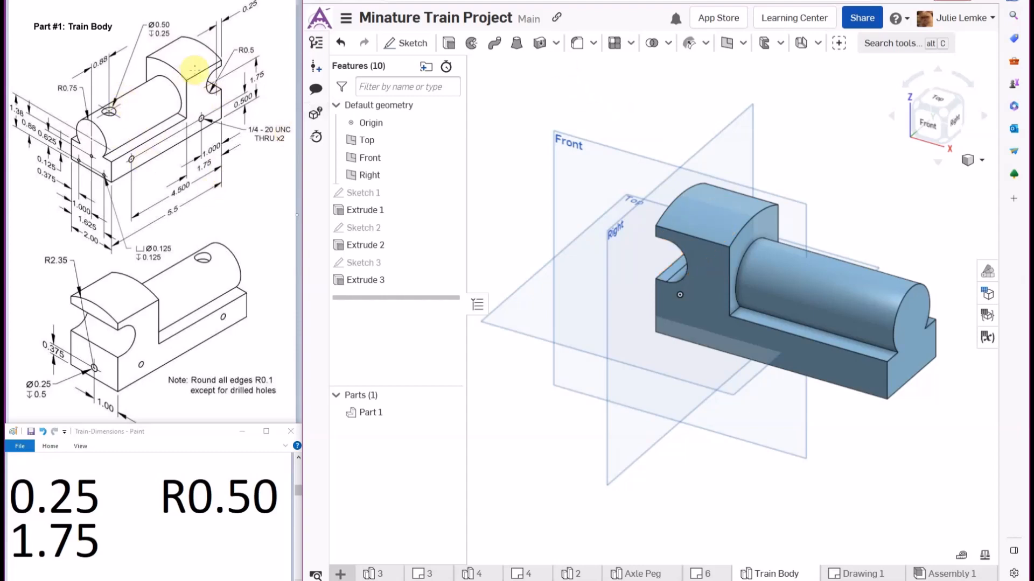
pyautogui.click(366, 140)
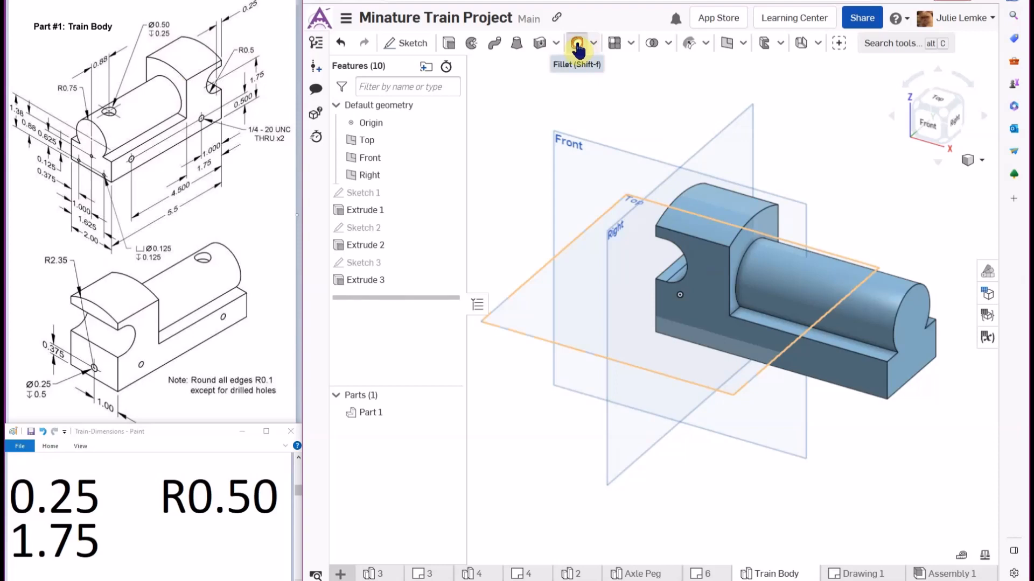
pyautogui.click(577, 46)
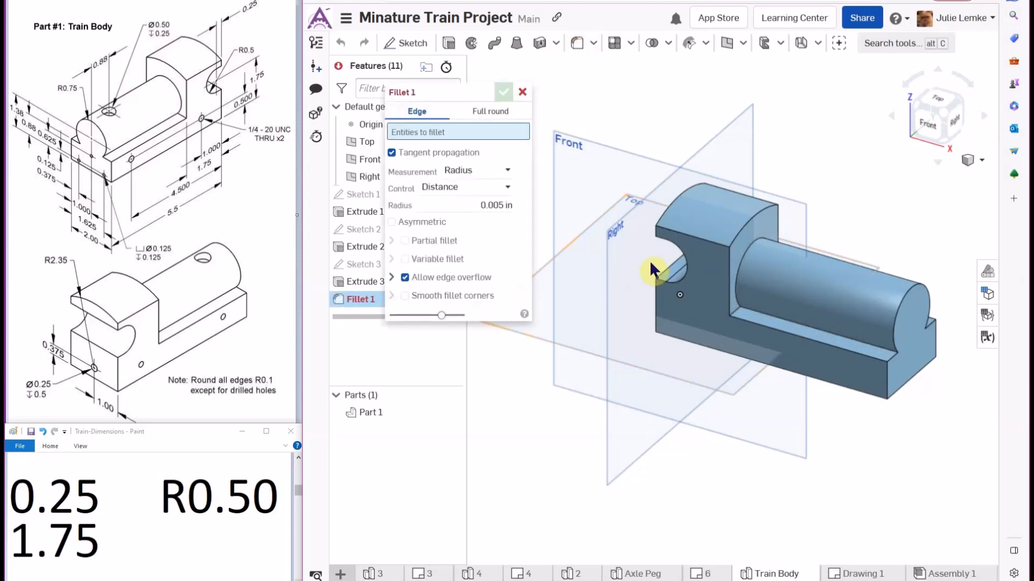
pyautogui.click(667, 307)
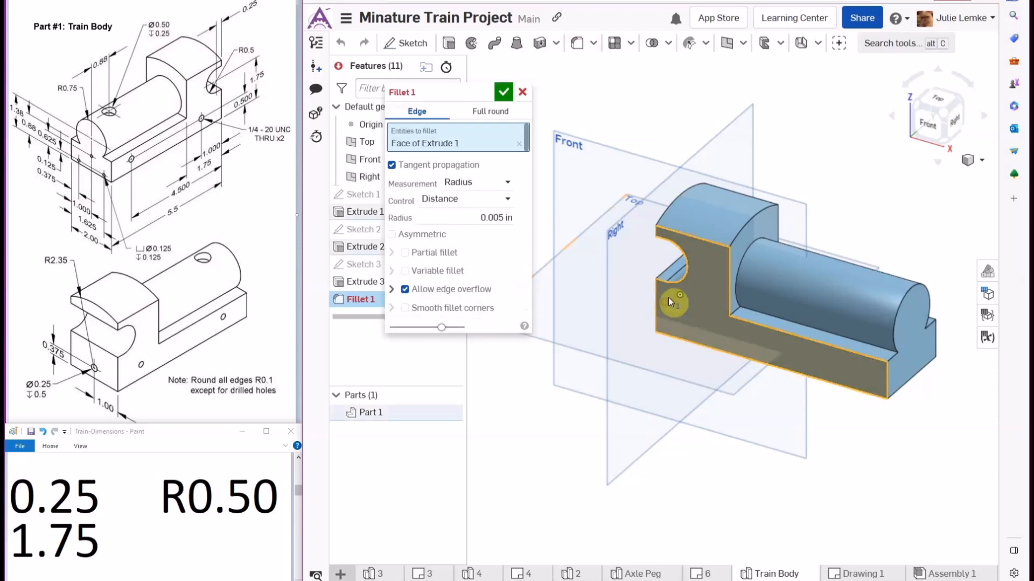
pyautogui.click(713, 196)
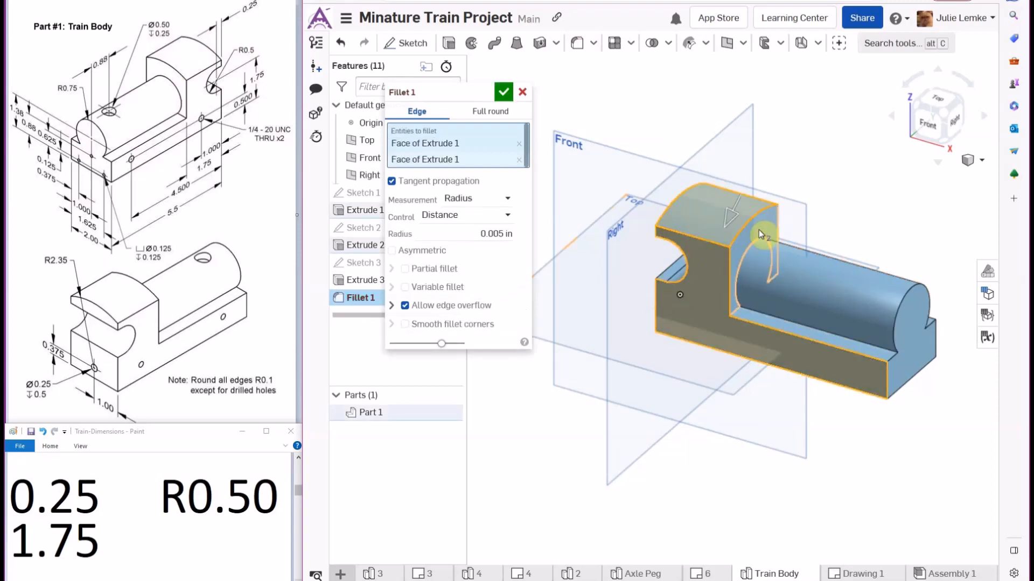
pyautogui.click(758, 228)
pyautogui.click(795, 271)
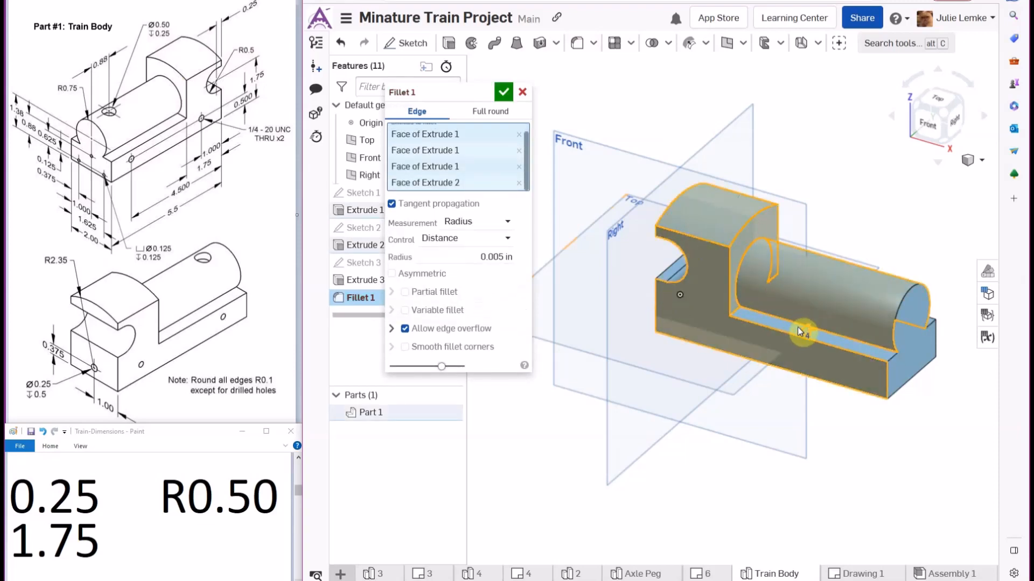
pyautogui.click(915, 352)
pyautogui.scroll(4, 846, 351)
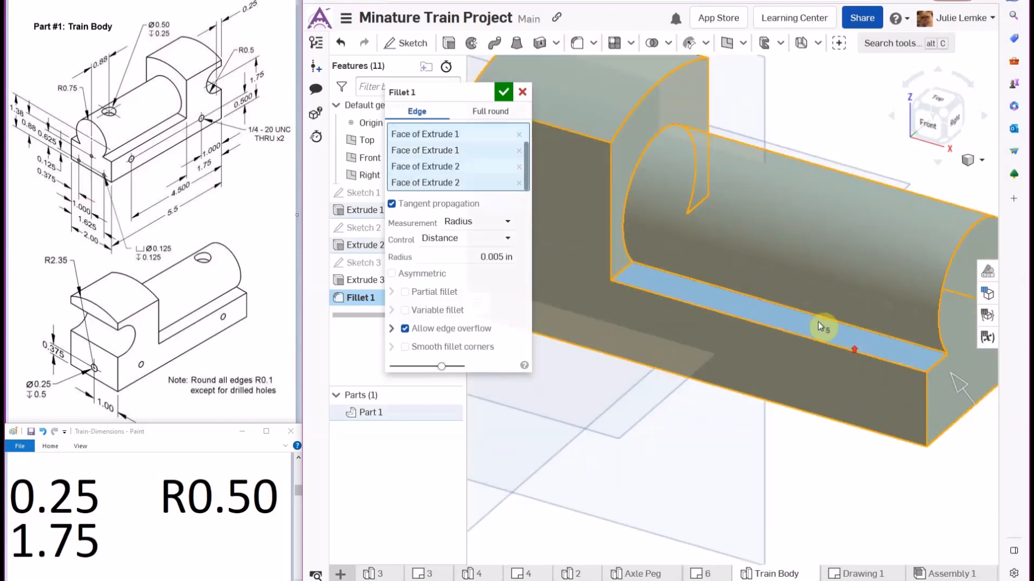
pyautogui.click(818, 323)
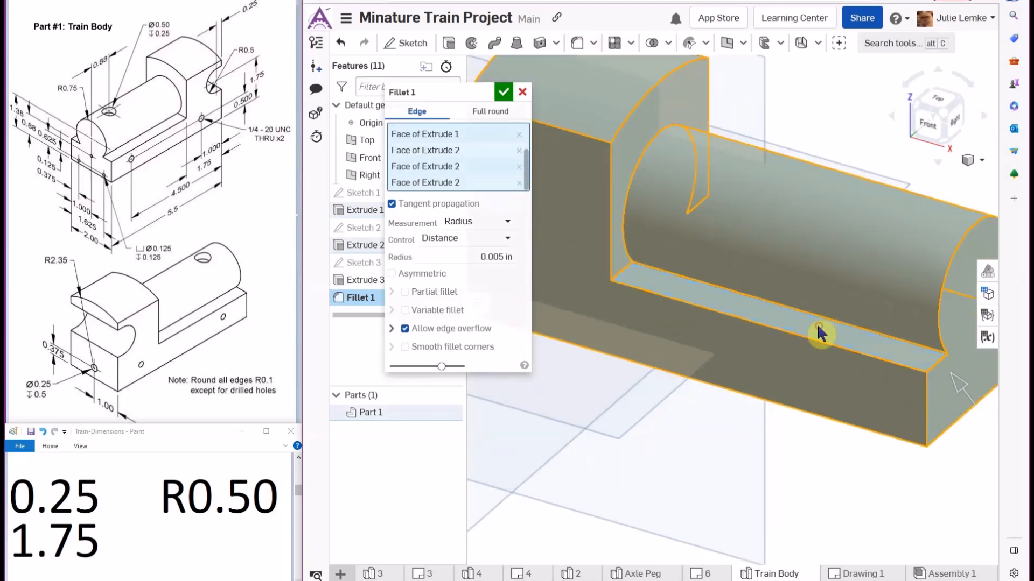
pyautogui.click(477, 257)
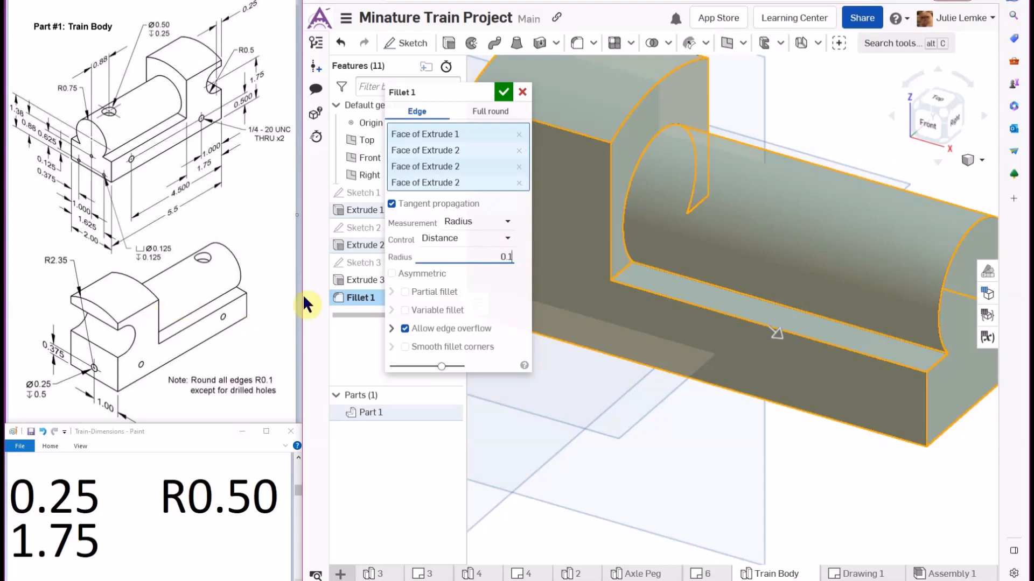
# Add the body's far side face, its underside and the far ledge beside the boiler to the fillet selection
pyautogui.click(968, 105)
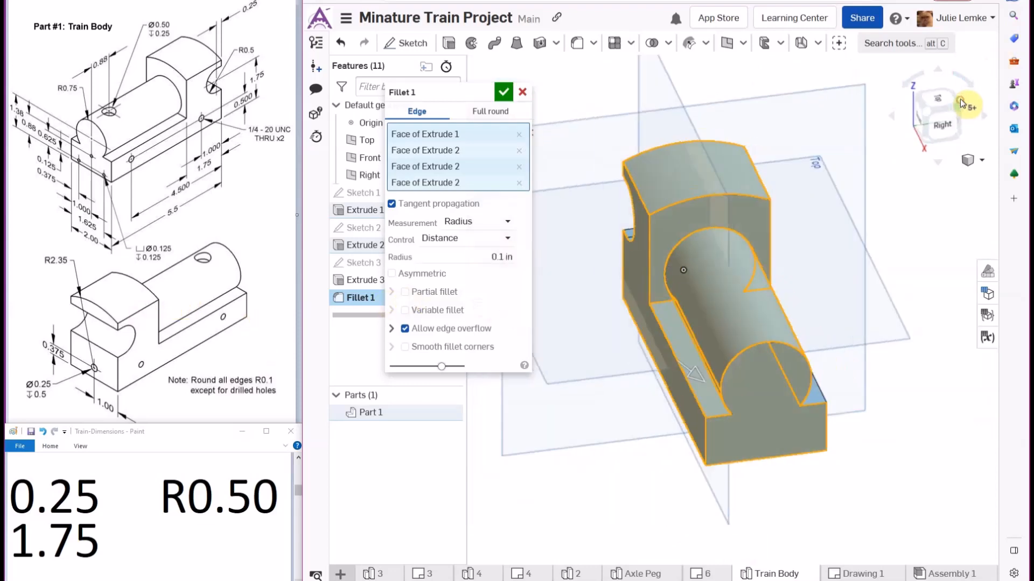
pyautogui.click(779, 304)
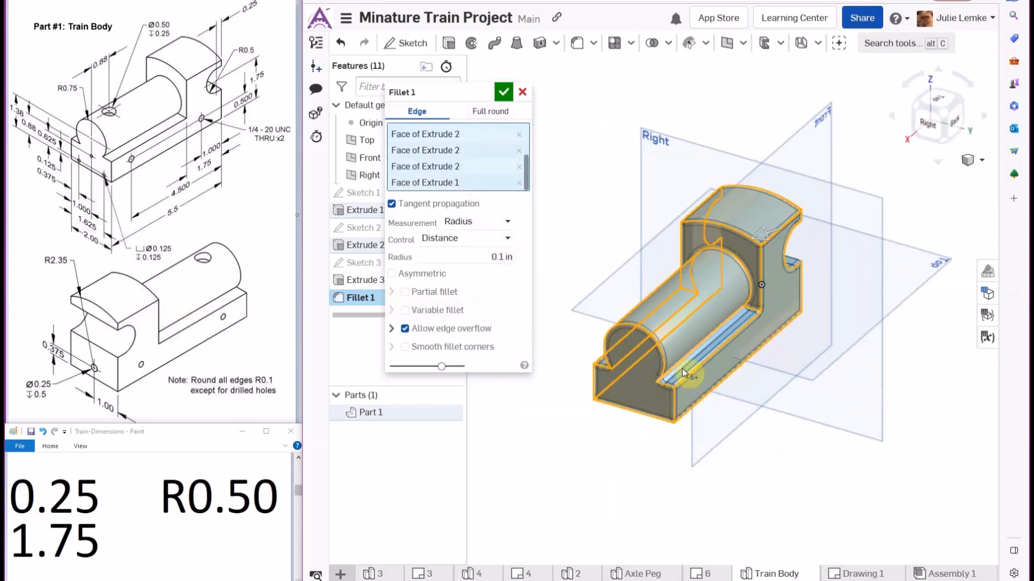
pyautogui.scroll(5, 683, 369)
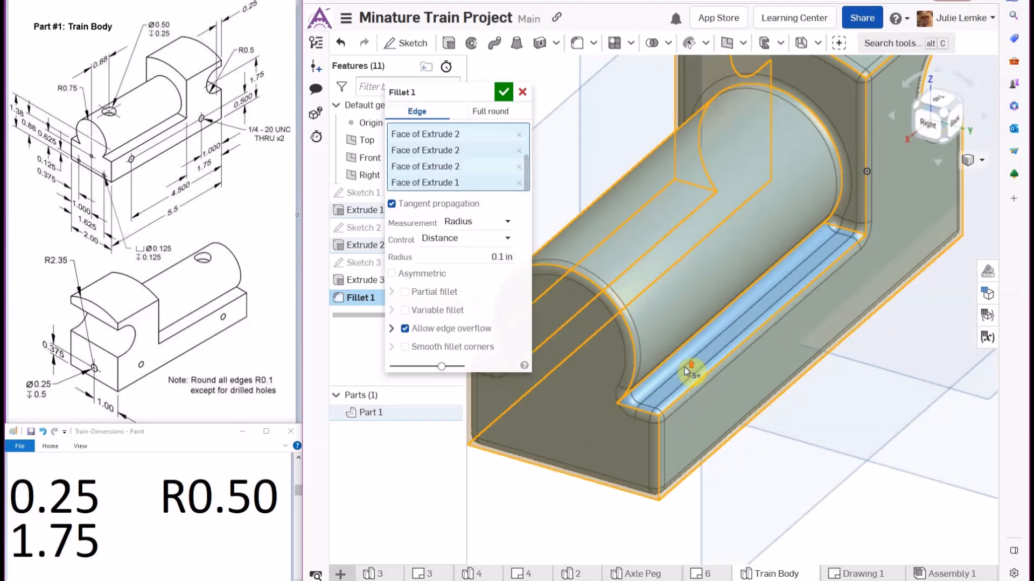
pyautogui.click(942, 142)
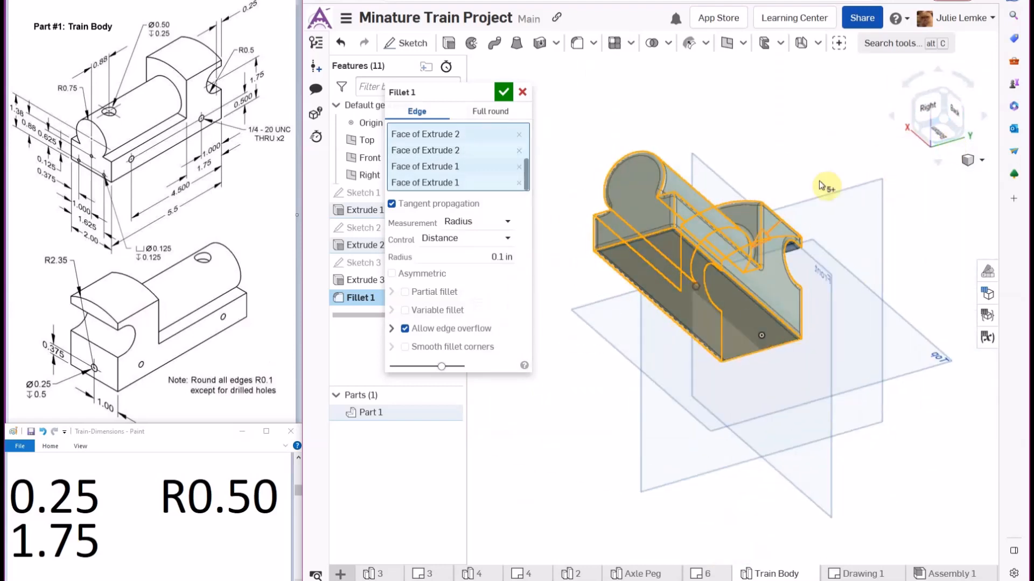
pyautogui.click(930, 106)
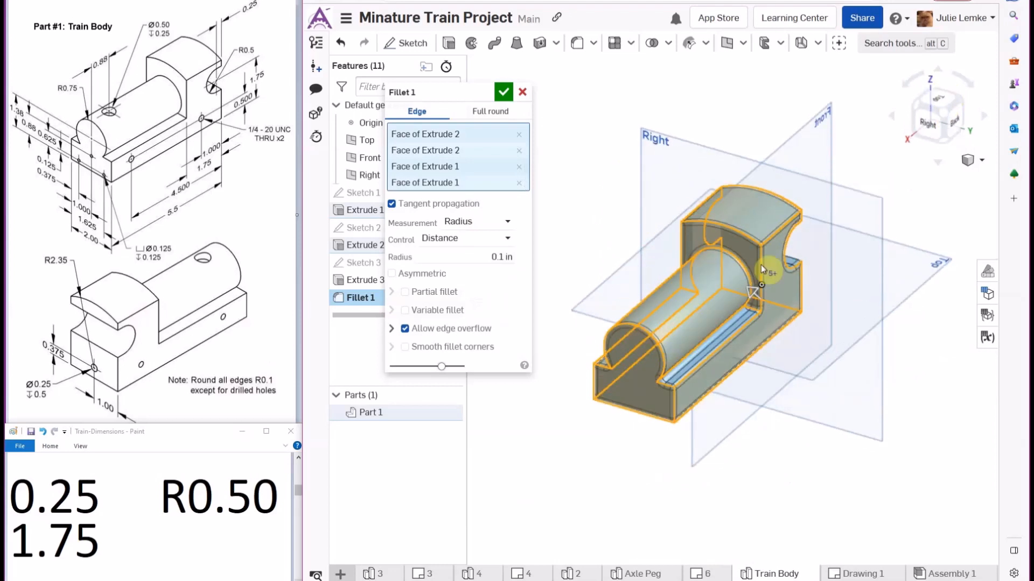
pyautogui.scroll(5, 760, 265)
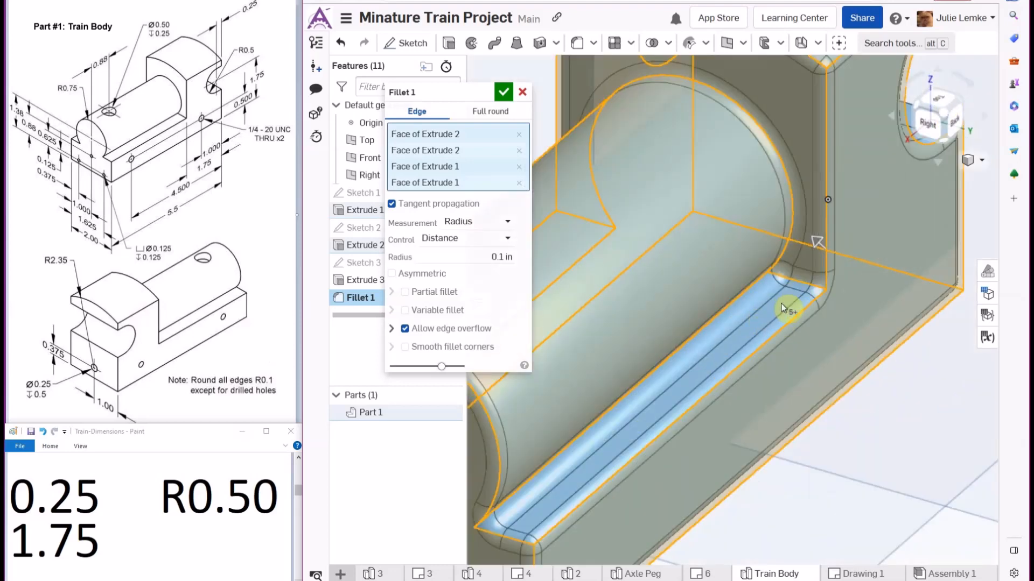
pyautogui.click(545, 510)
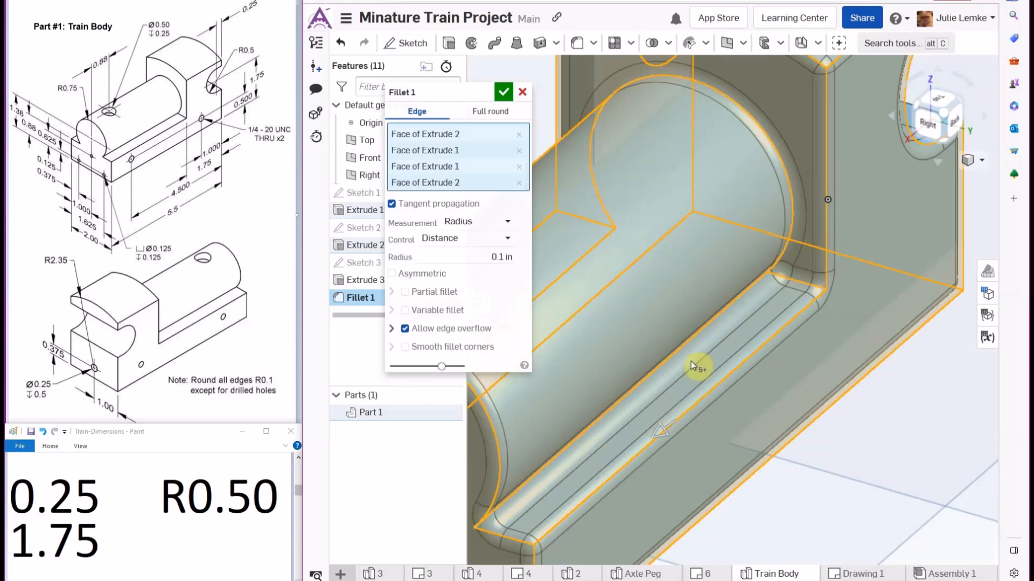
# Add the notch's curved surface, the cab's rear faces above and below it, and the notch's lower flat face to the fillet
pyautogui.click(967, 103)
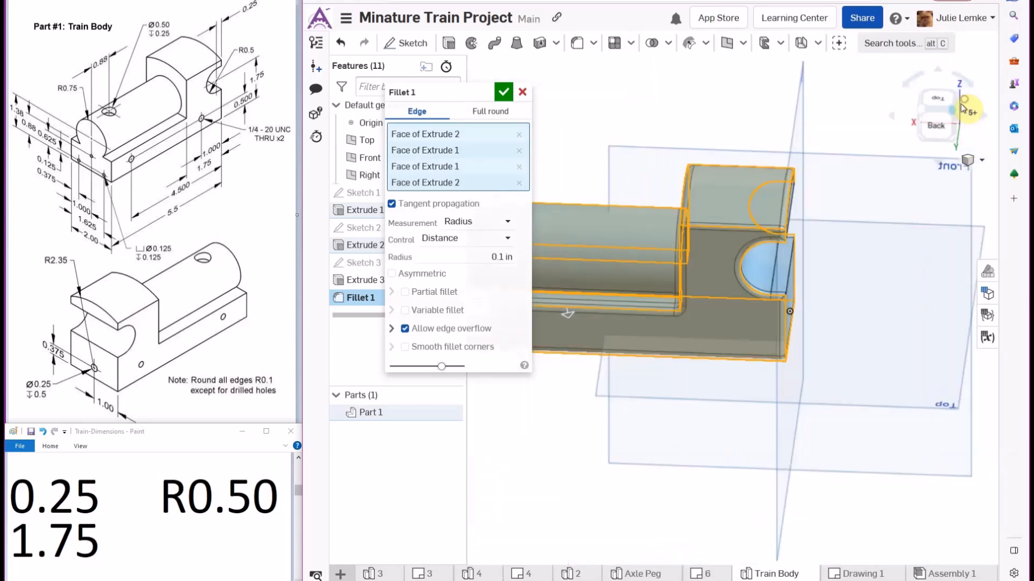
pyautogui.scroll(5, 793, 312)
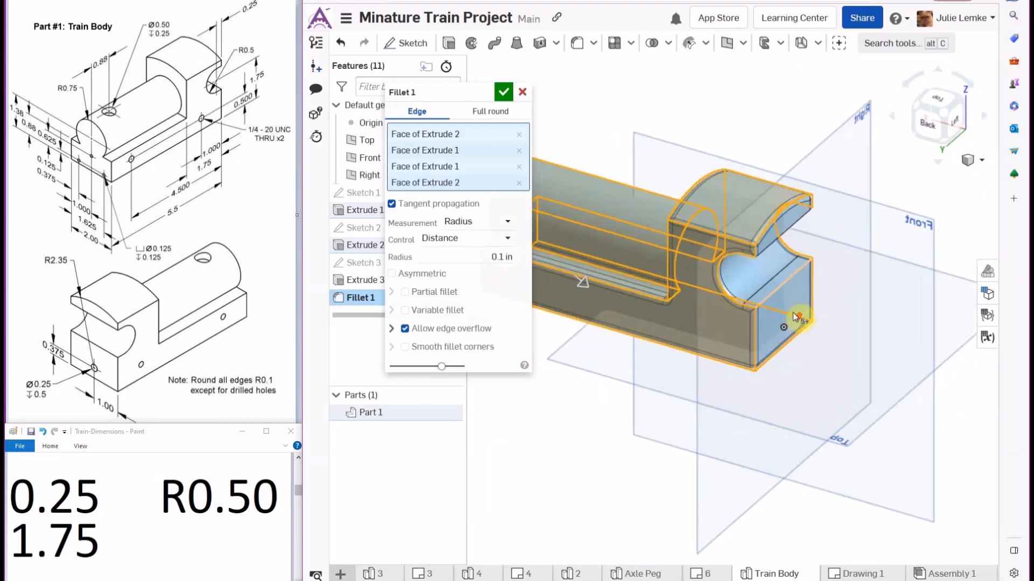
pyautogui.click(729, 215)
pyautogui.click(774, 265)
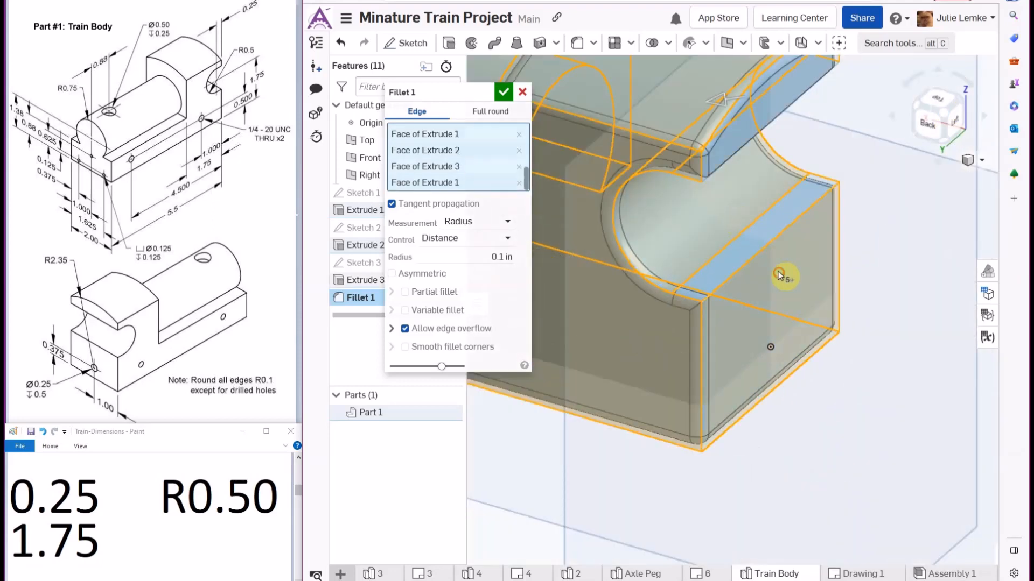
pyautogui.click(738, 135)
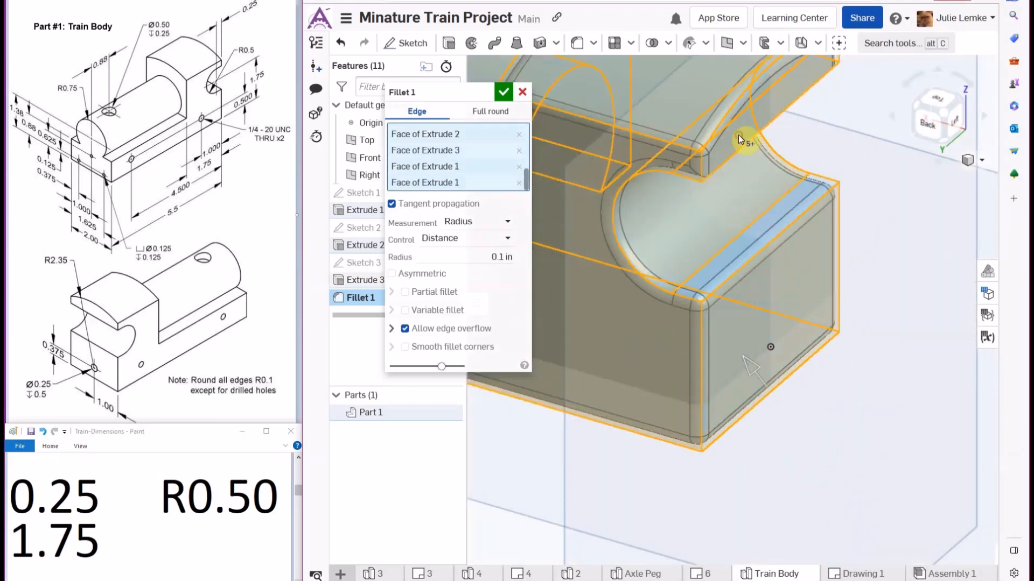
pyautogui.click(751, 243)
# Examine the fillet preview from the rear, front and boiler ends for edges left unrounded
pyautogui.click(961, 100)
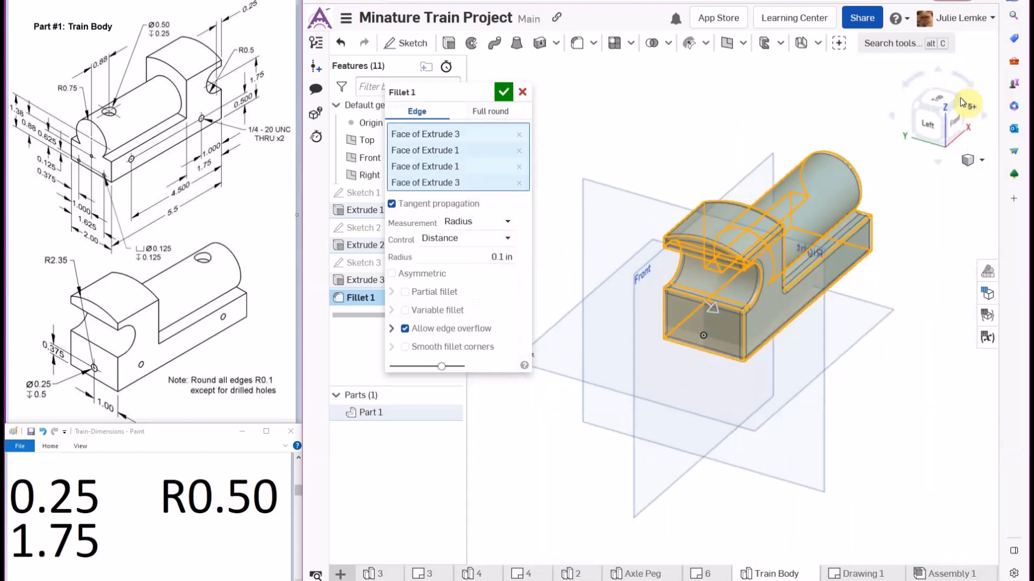
pyautogui.click(963, 100)
pyautogui.click(963, 101)
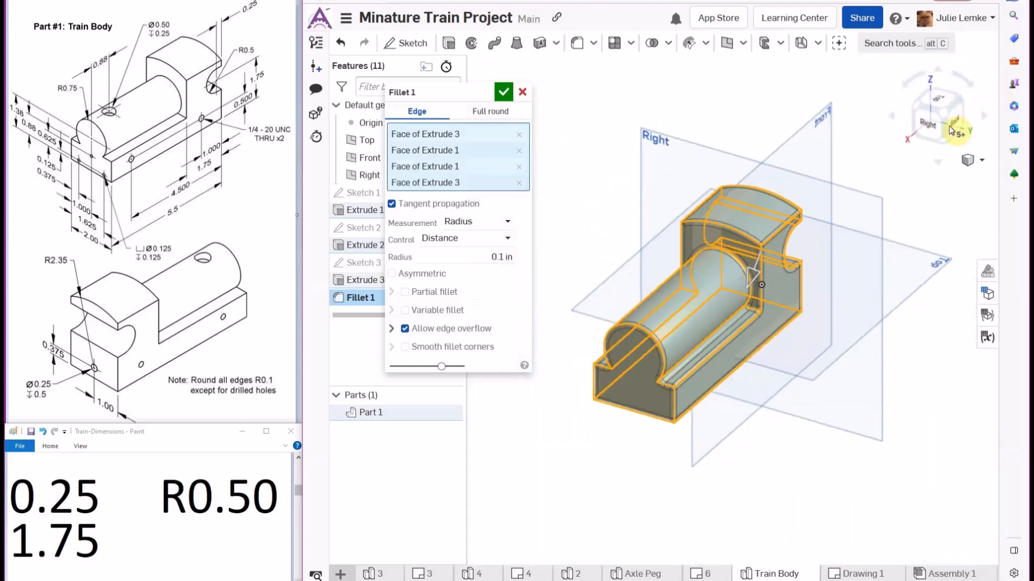
pyautogui.click(943, 141)
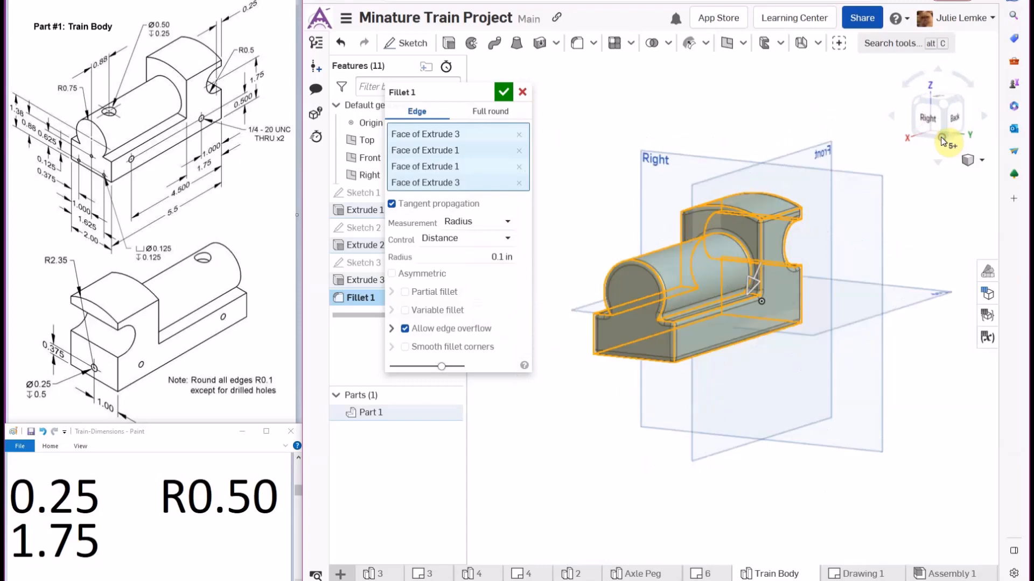
pyautogui.click(915, 102)
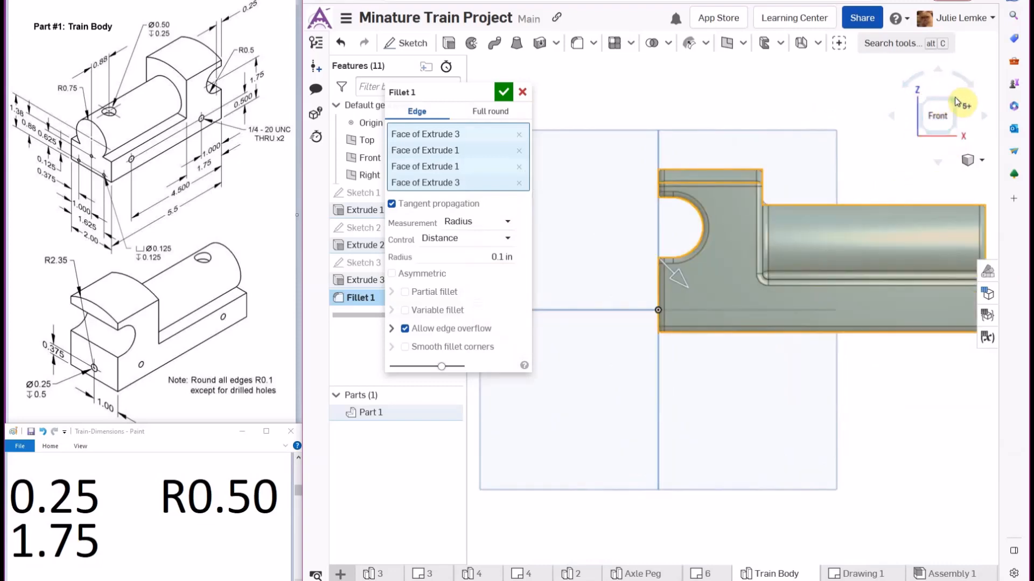
pyautogui.click(956, 101)
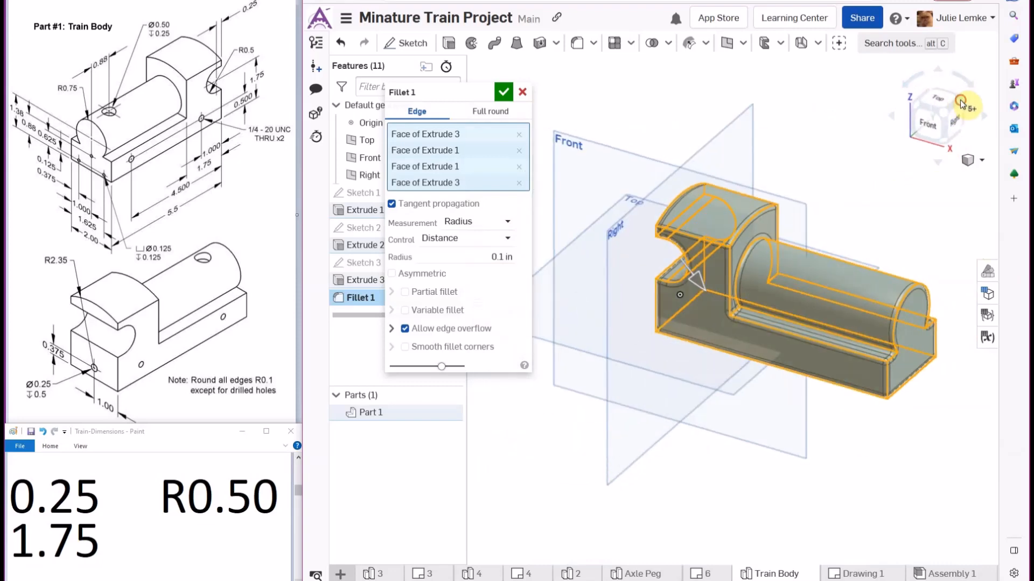
pyautogui.click(961, 102)
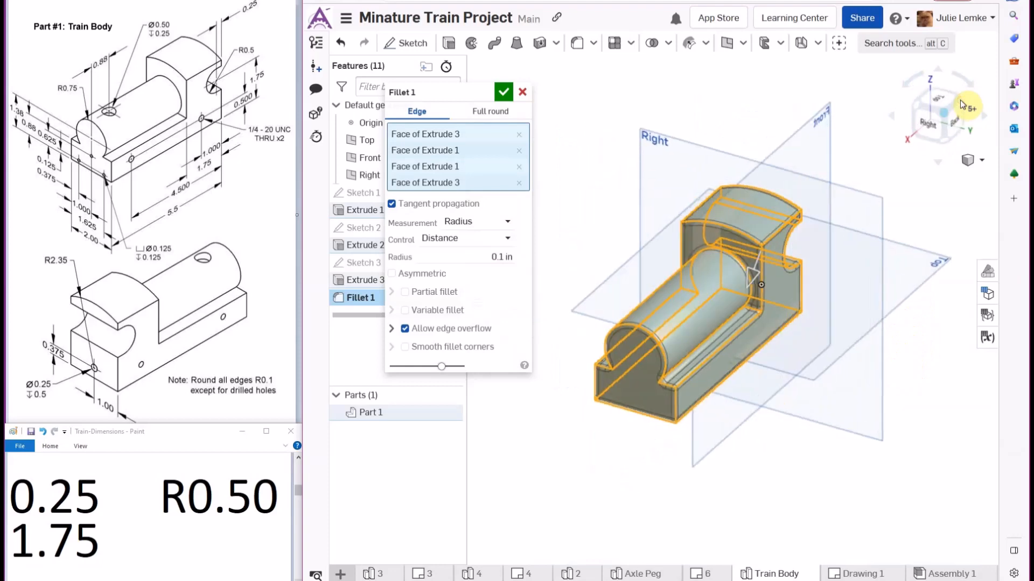
# Keep the fillet as an edge fillet with 0.1 in radius and apply it to the train body
pyautogui.click(487, 115)
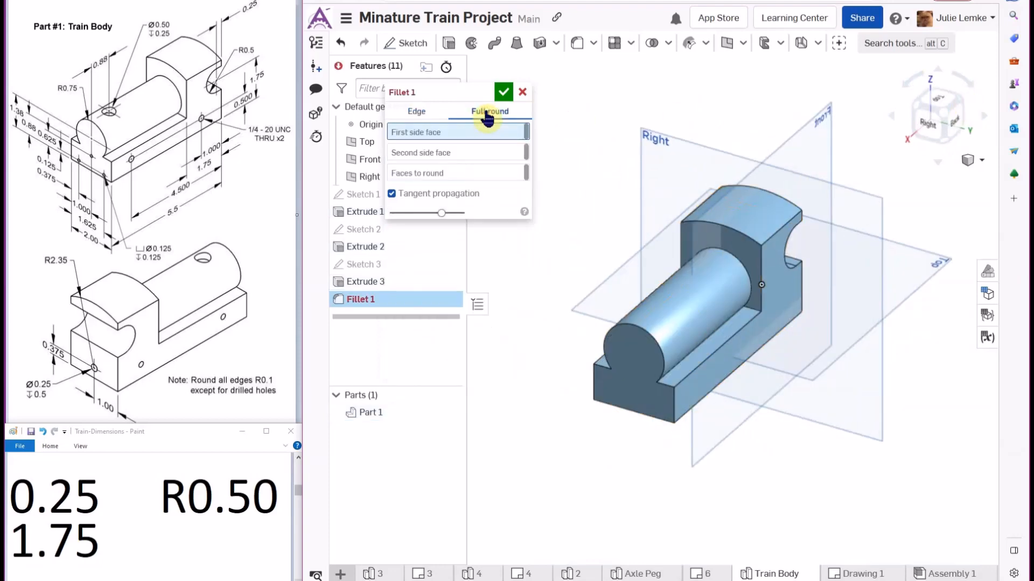
pyautogui.click(420, 112)
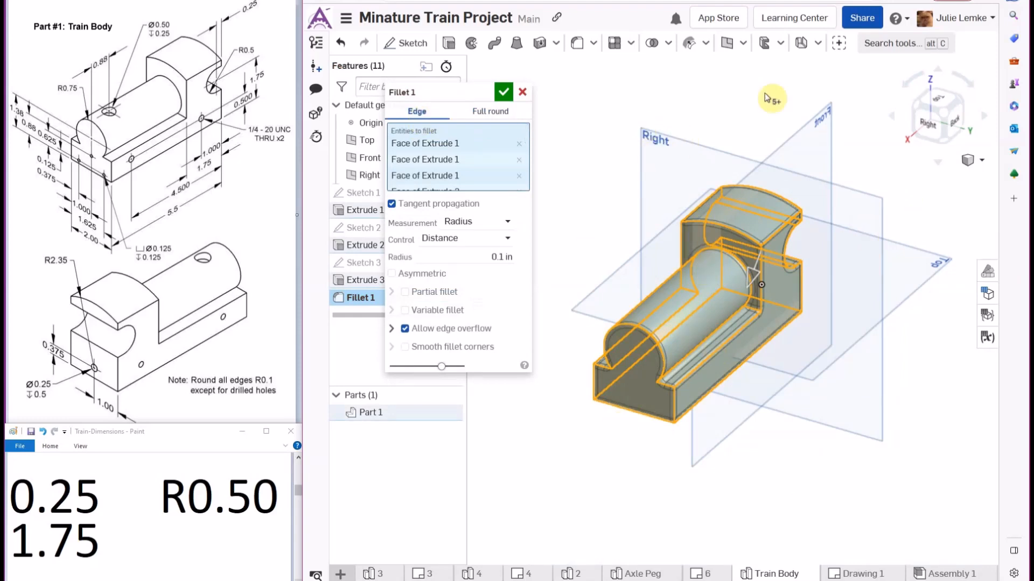
pyautogui.click(505, 92)
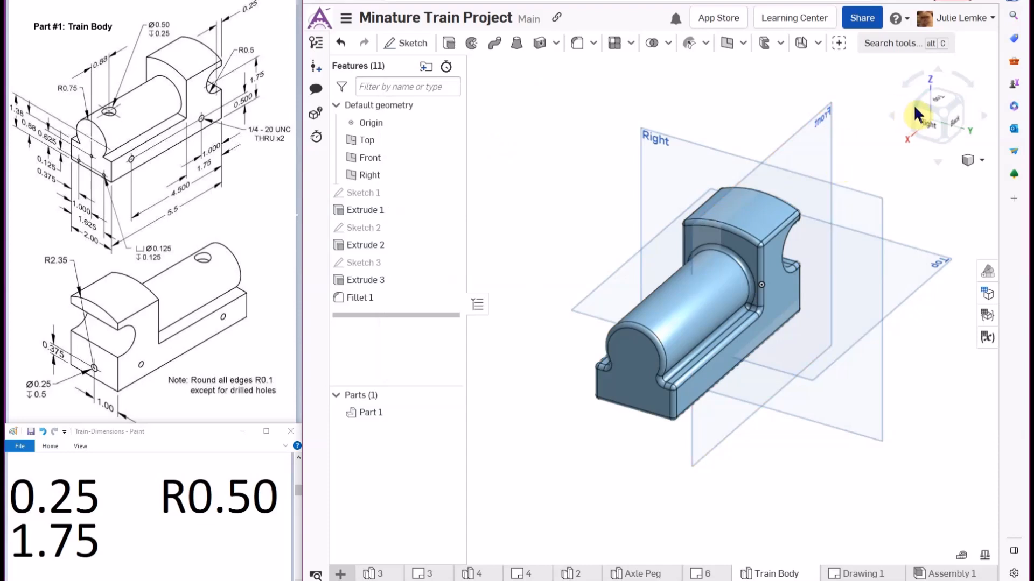
pyautogui.click(917, 112)
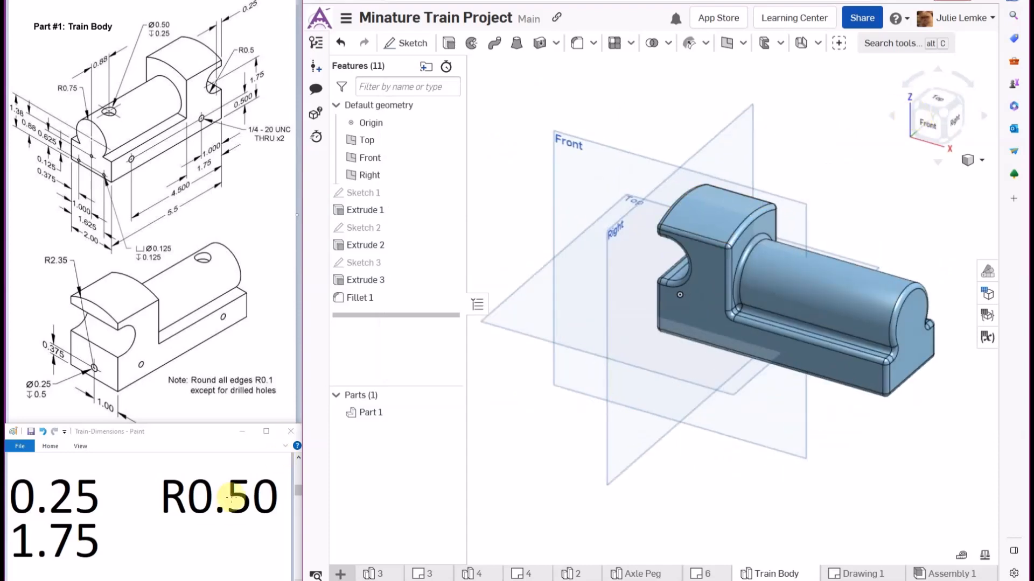
# Create a sketch on the cab's lower rear face containing a single point at the origin
pyautogui.moveTo(300, 502); pyautogui.dragTo(300, 513)
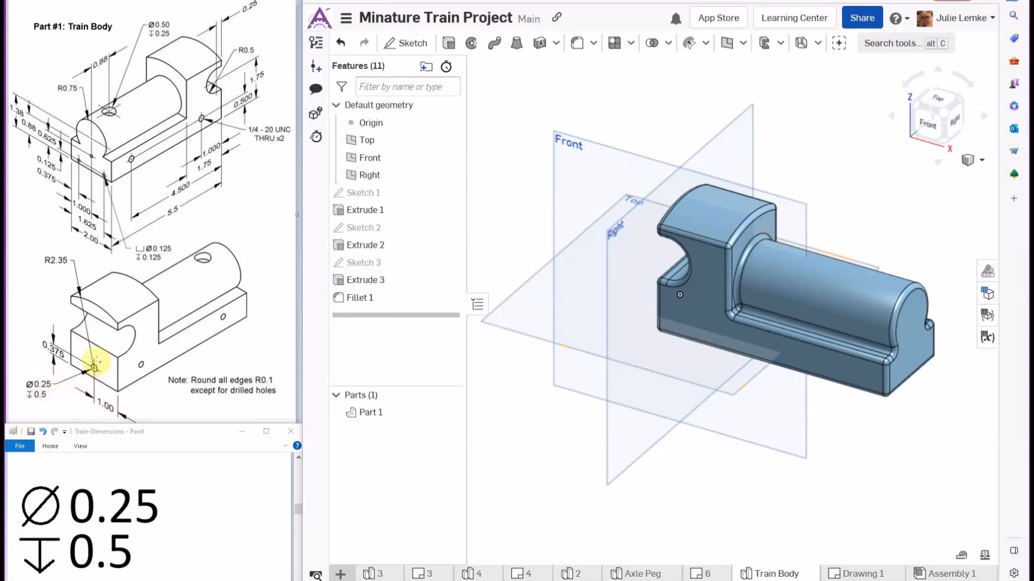
pyautogui.click(926, 94)
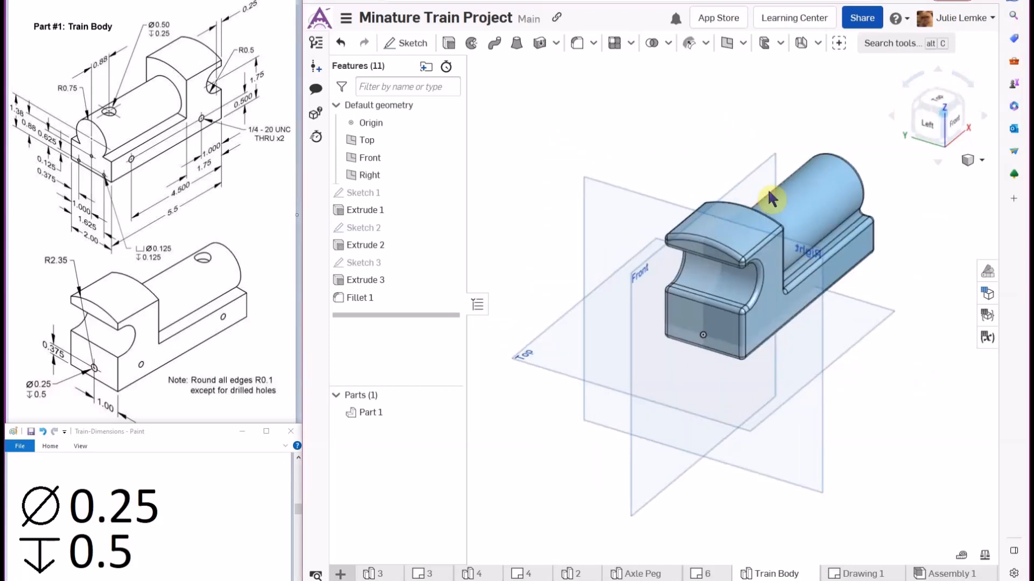
pyautogui.scroll(5, 699, 324)
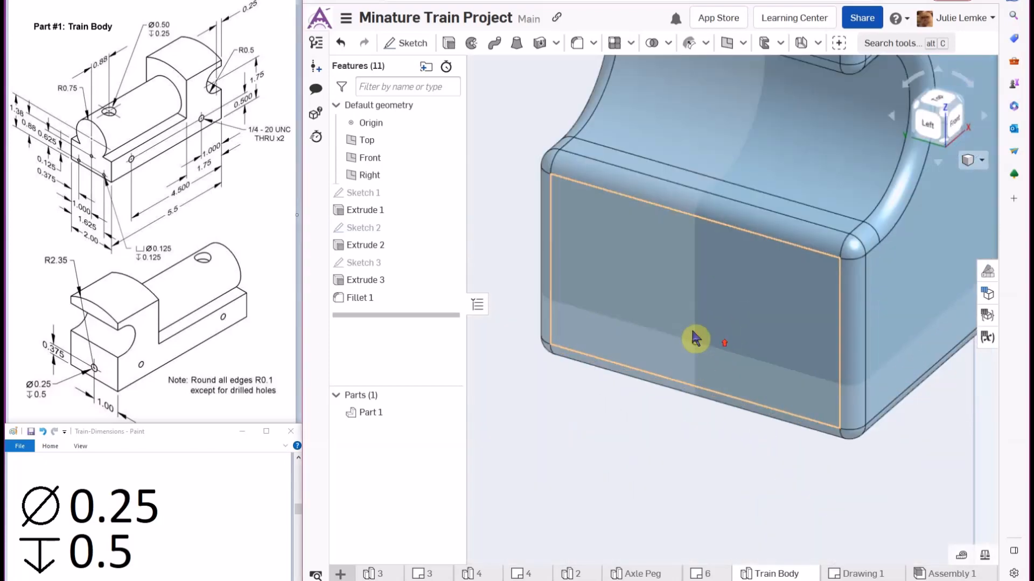
pyautogui.click(417, 46)
pyautogui.click(629, 262)
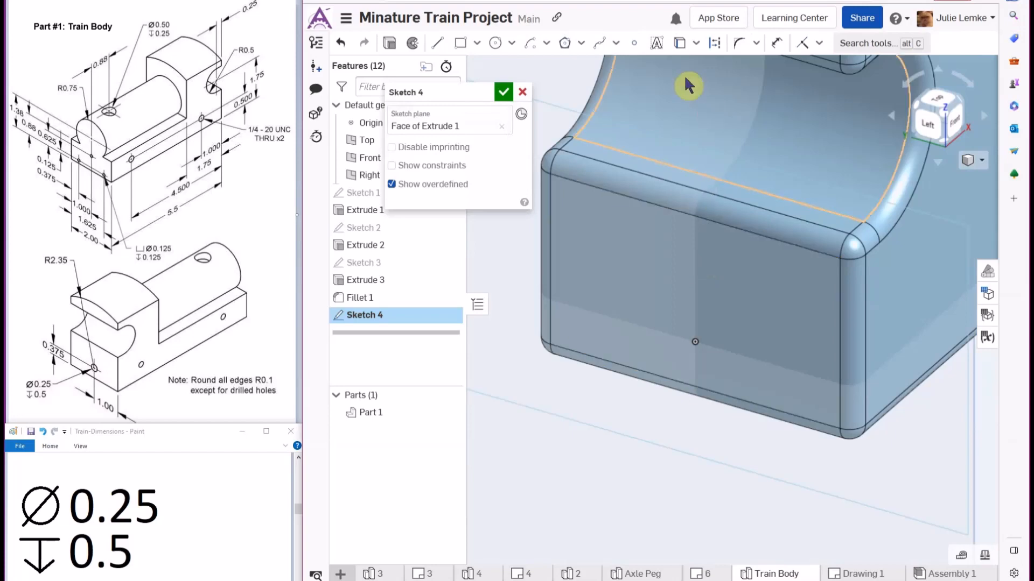
pyautogui.click(634, 45)
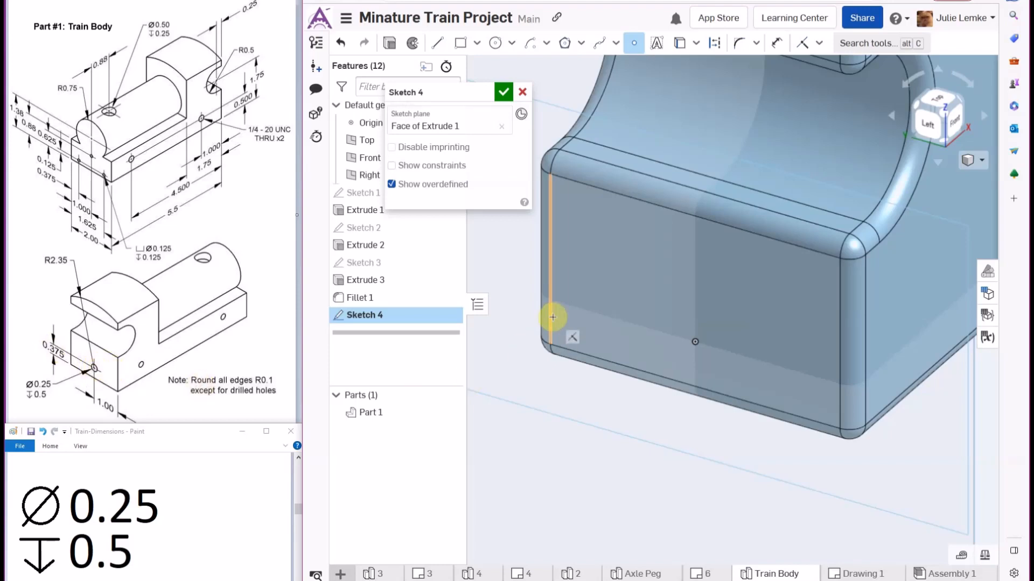
pyautogui.click(504, 93)
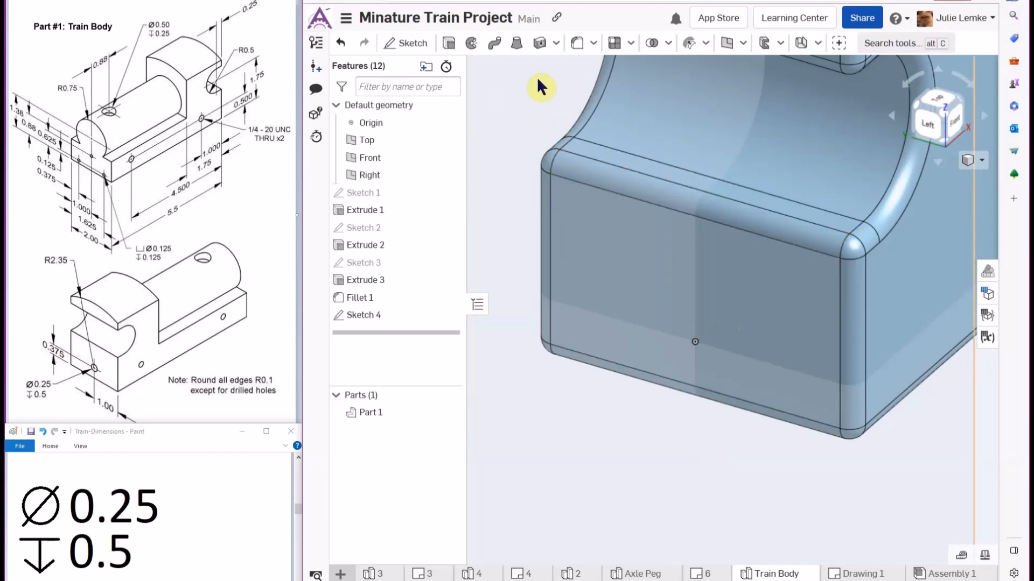
# Cut a simple blind hole at the rear face's sketch point, 0.25 in in diameter and 0.5 in deep
pyautogui.click(595, 49)
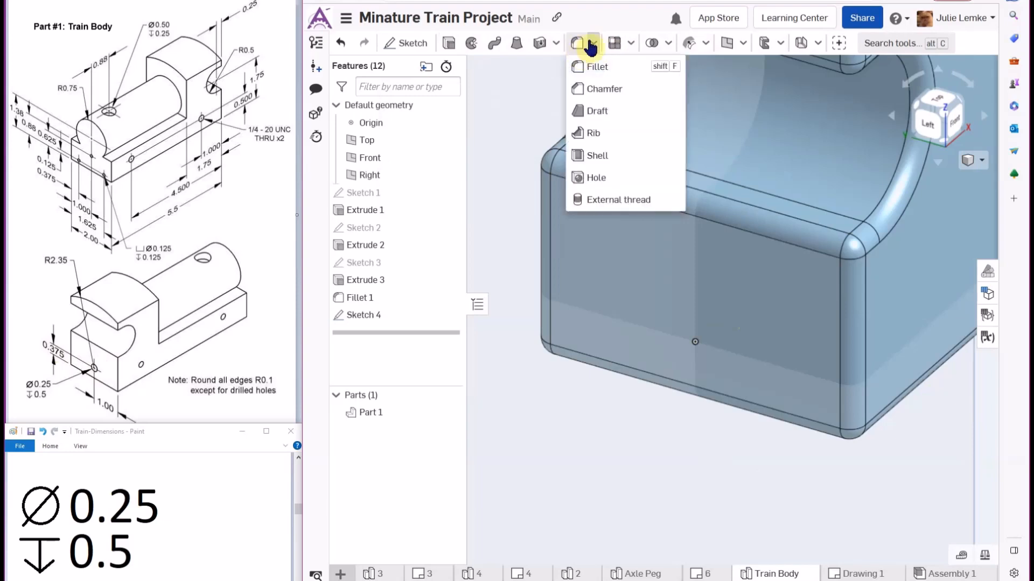
pyautogui.click(592, 182)
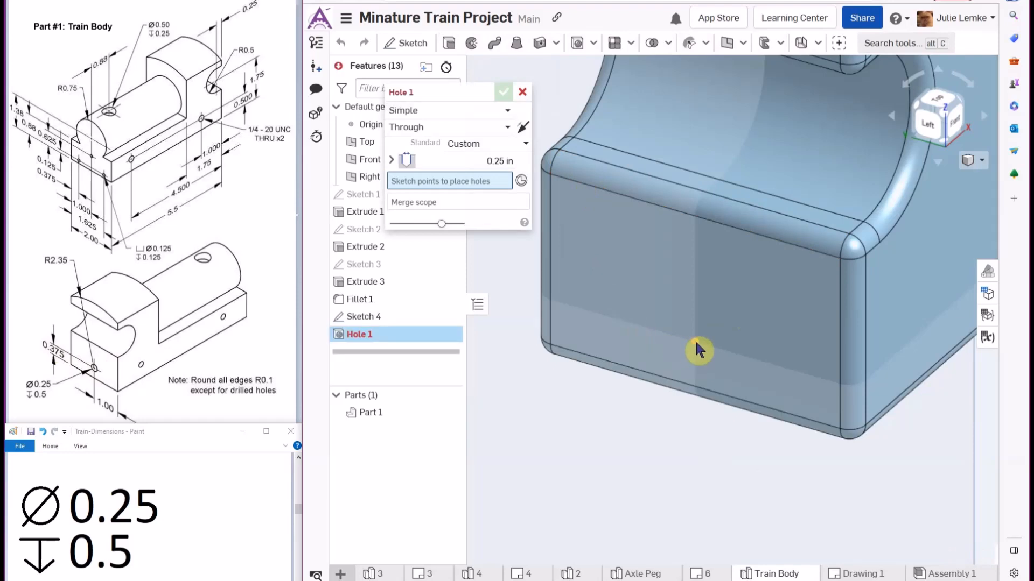
pyautogui.click(695, 341)
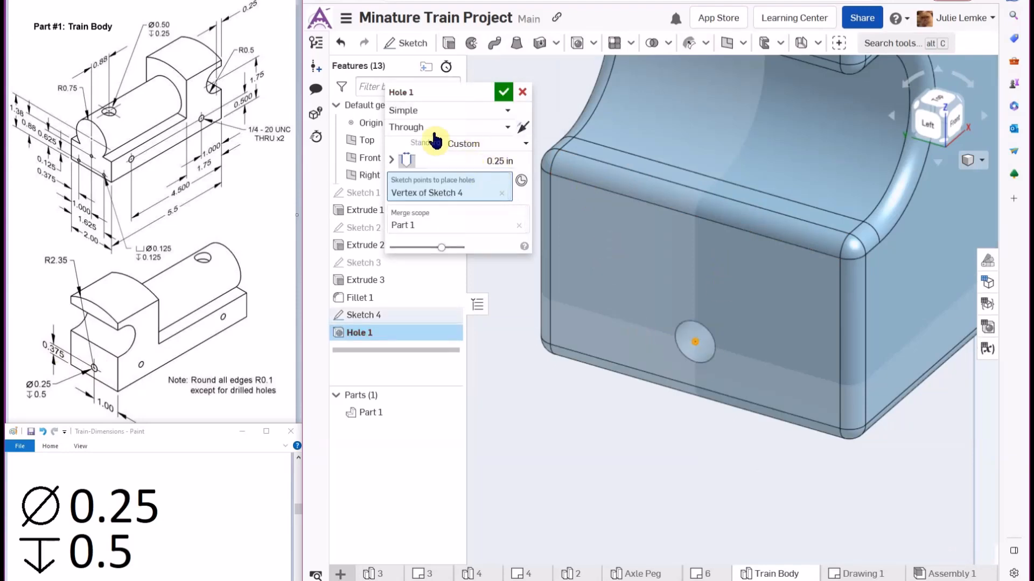
pyautogui.click(403, 129)
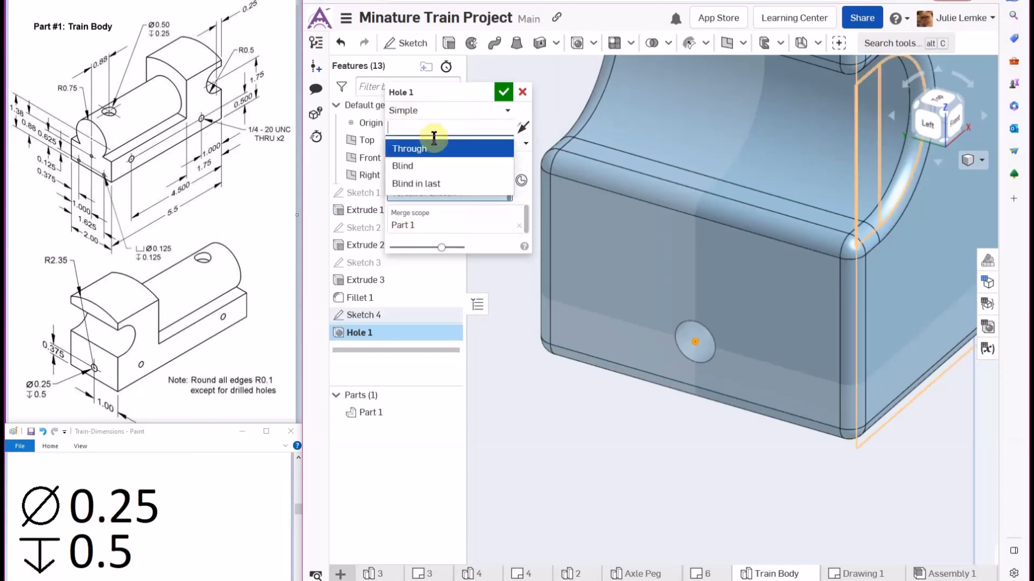
pyautogui.click(428, 169)
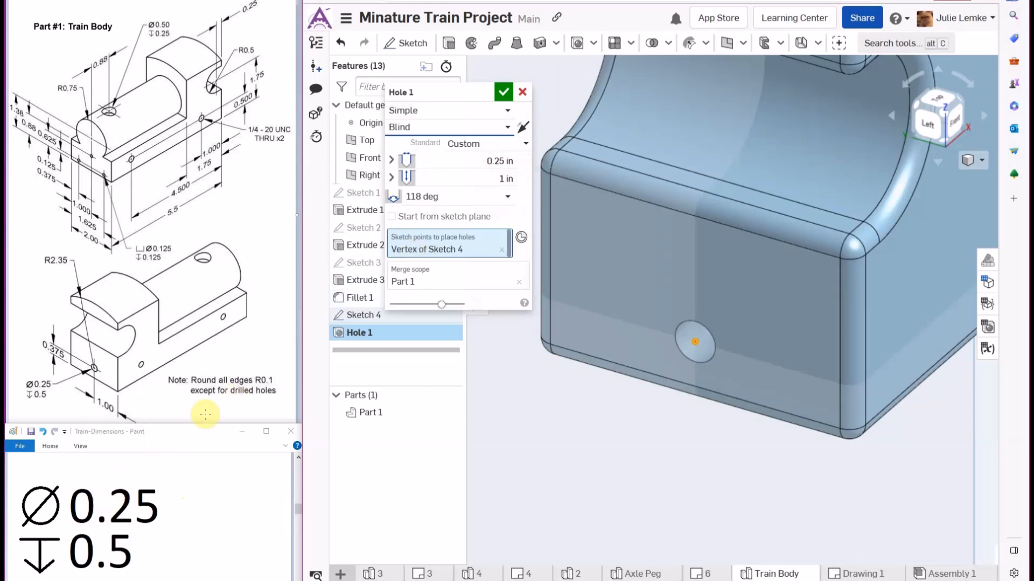
pyautogui.click(505, 179)
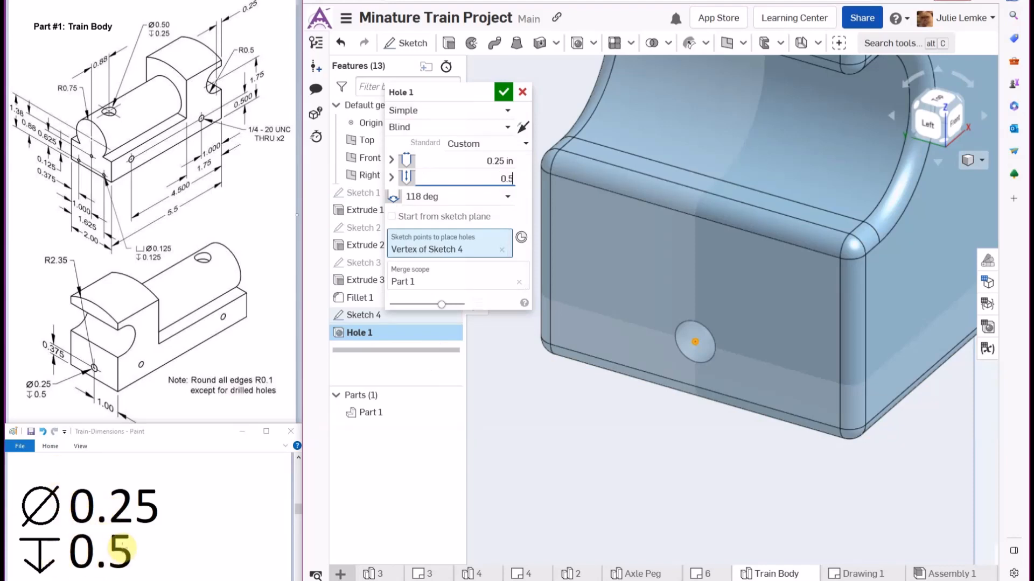
pyautogui.click(503, 92)
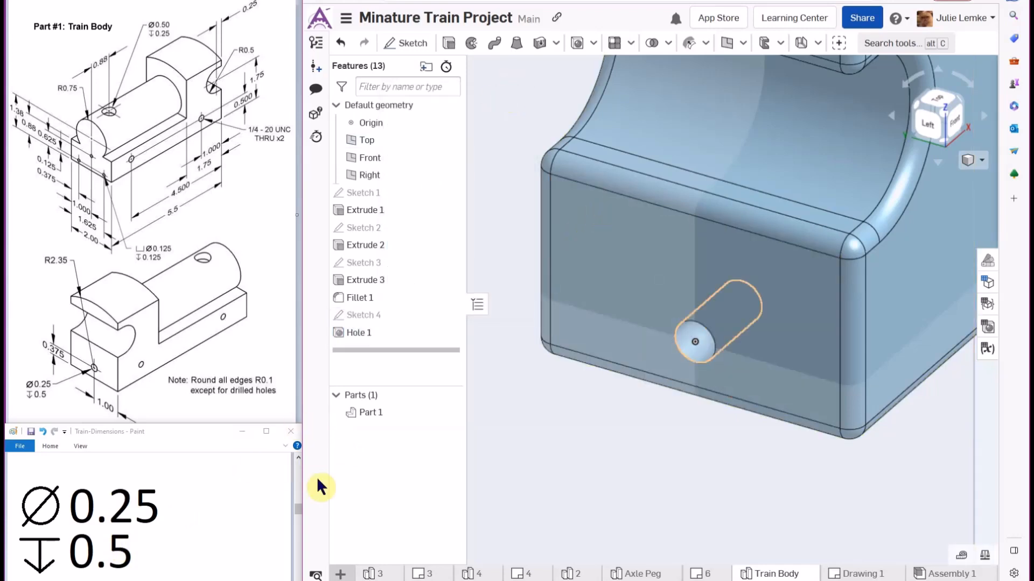
# Start a new sketch on the body's flat side face, viewed from the back
pyautogui.moveTo(297, 506); pyautogui.dragTo(298, 521)
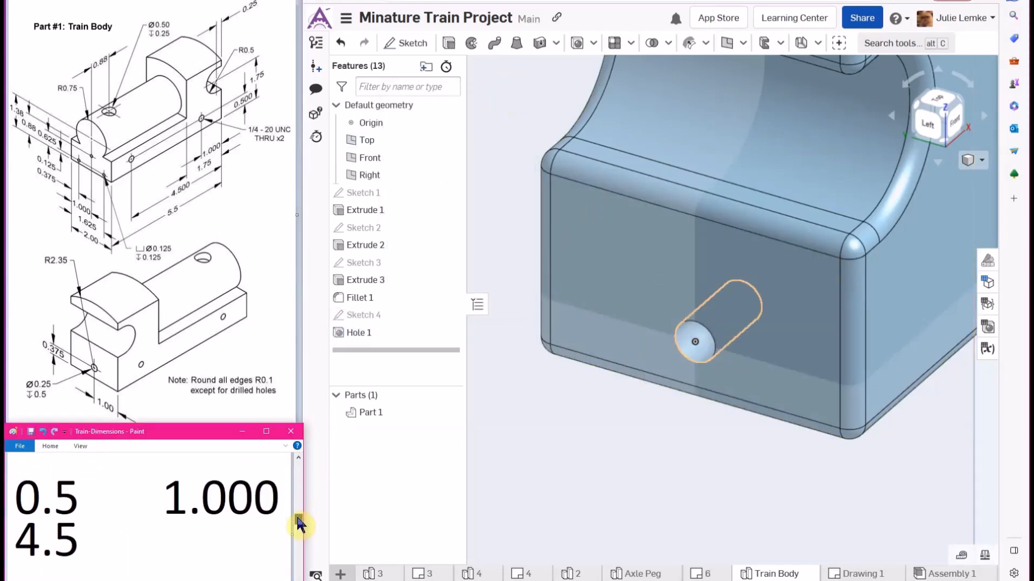
pyautogui.click(955, 112)
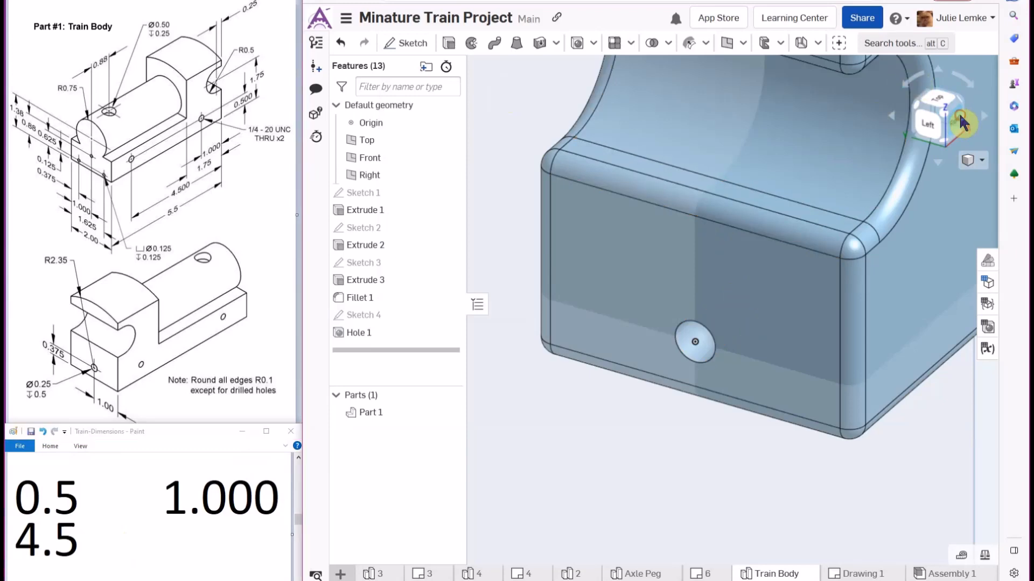
pyautogui.click(922, 105)
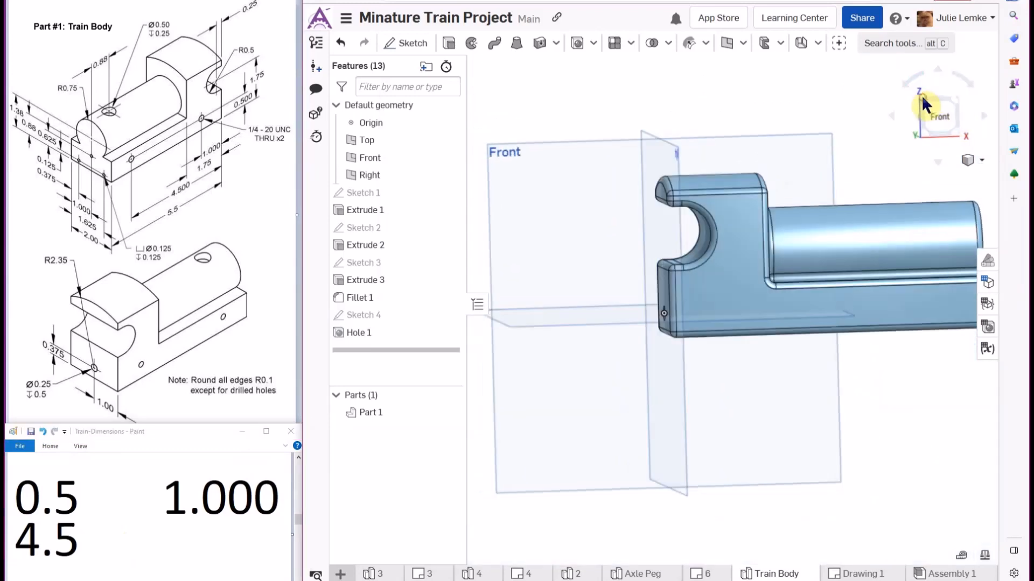
pyautogui.click(918, 111)
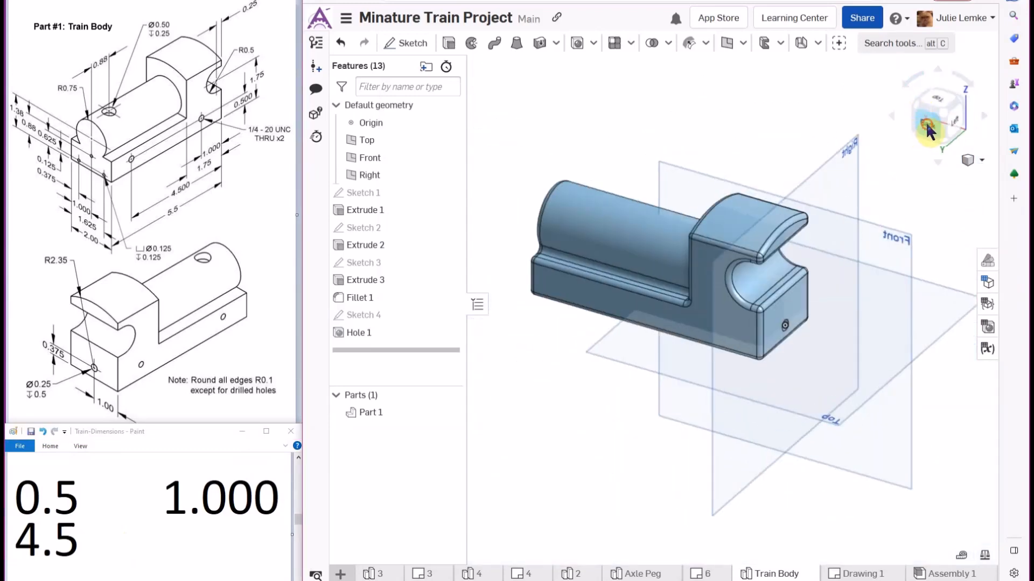
pyautogui.click(927, 129)
pyautogui.scroll(5, 650, 325)
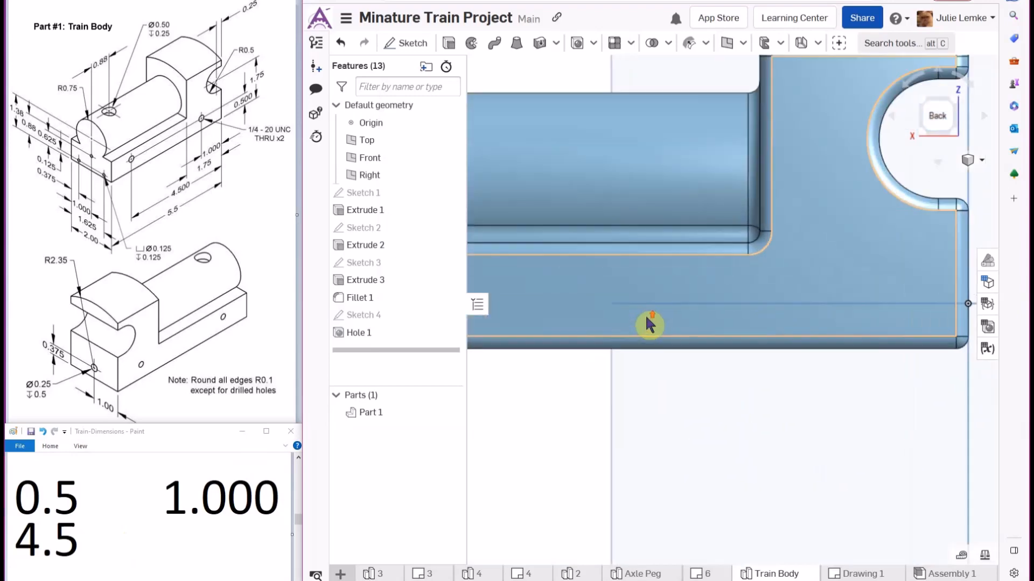
pyautogui.scroll(-5, 554, 288)
pyautogui.scroll(3, 554, 288)
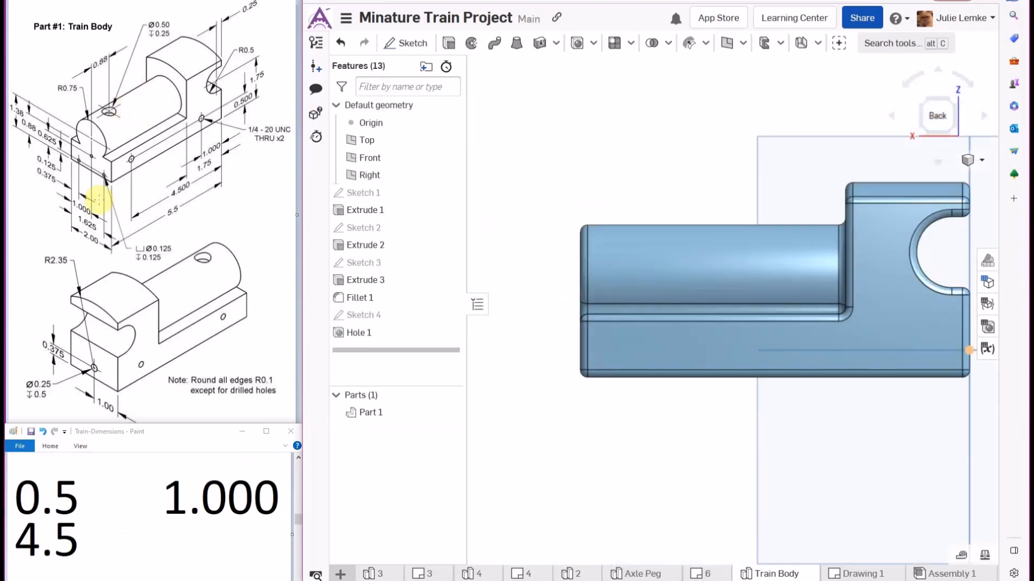
pyautogui.click(415, 44)
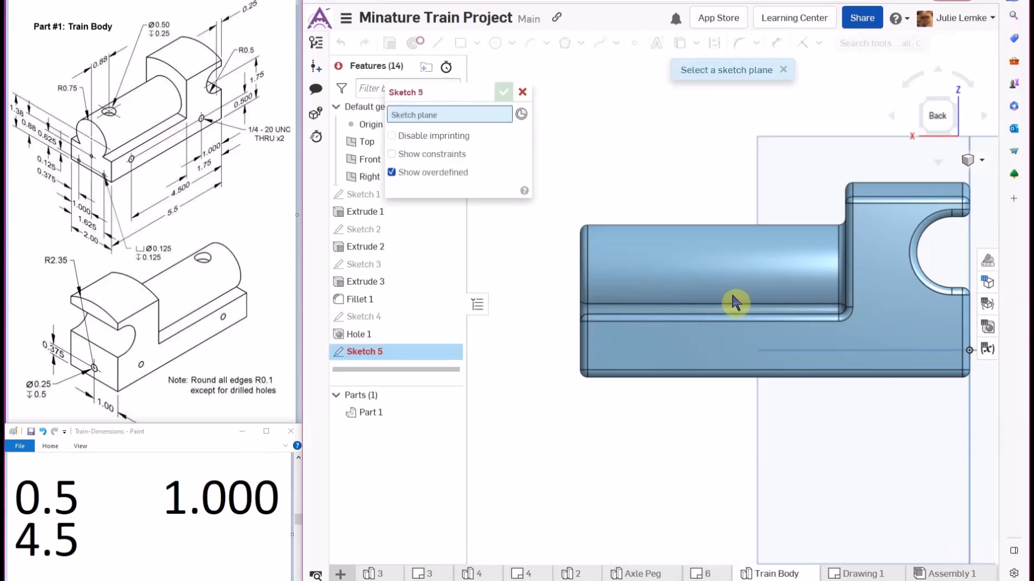
pyautogui.click(891, 328)
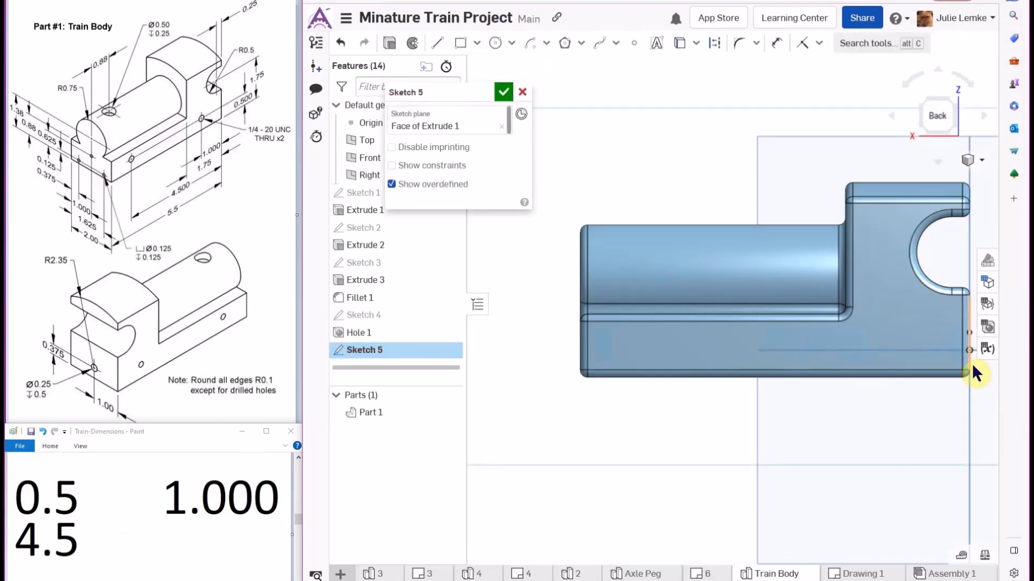
# Place two sketch points on the side face, one below the cab about 0.87 in from the rear edge and one near the boiler end
pyautogui.scroll(3, 976, 373)
pyautogui.click(635, 43)
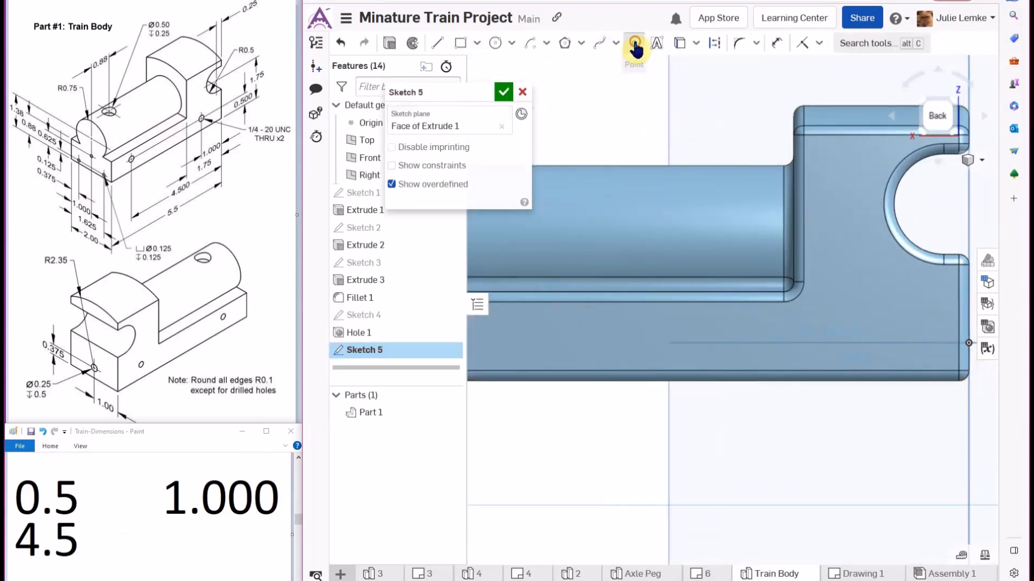
pyautogui.scroll(-2, 884, 340)
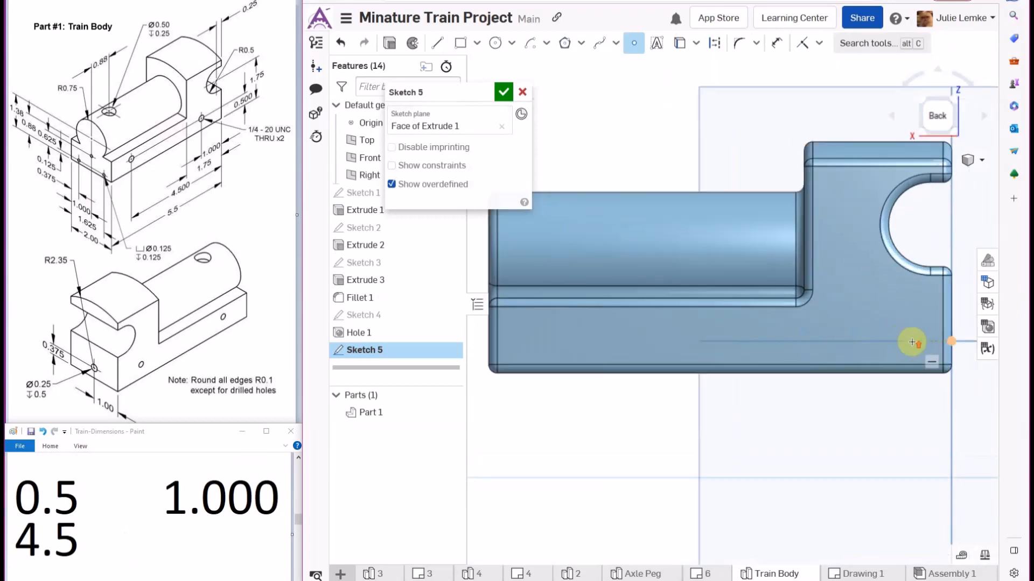
pyautogui.scroll(2, 955, 342)
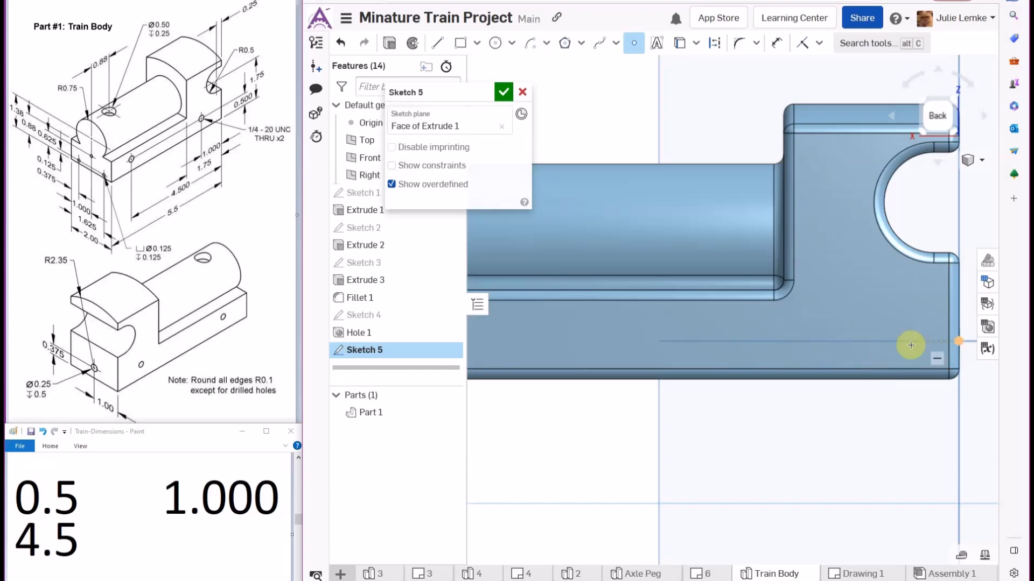
pyautogui.click(871, 317)
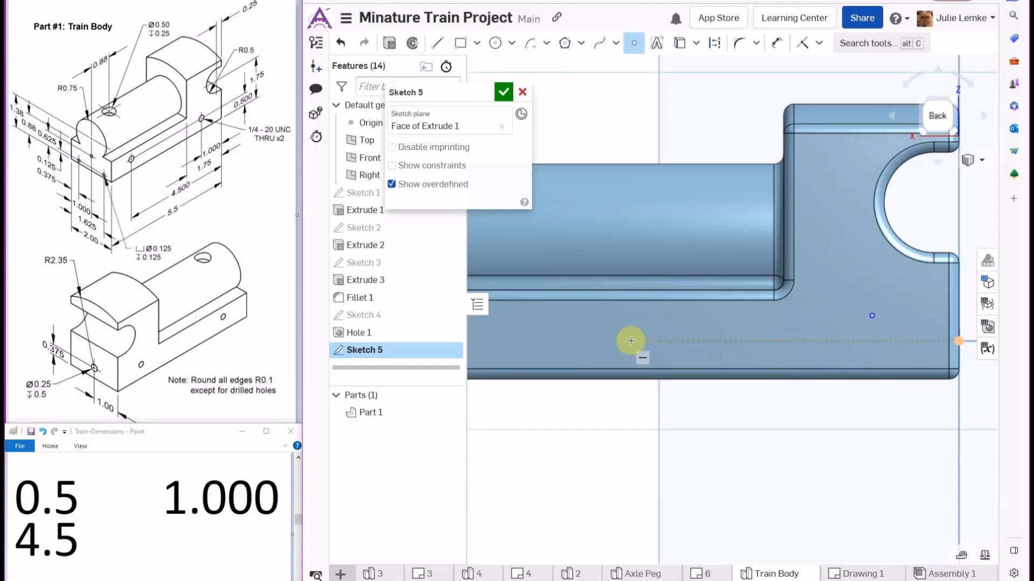
pyautogui.scroll(-2, 541, 351)
pyautogui.scroll(-2, 542, 351)
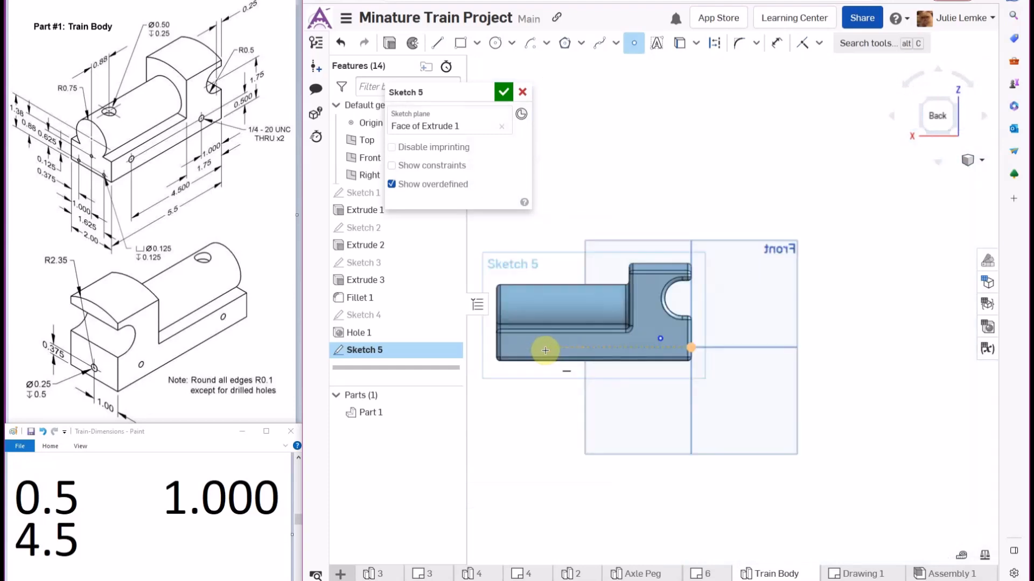
pyautogui.scroll(3, 487, 351)
pyautogui.scroll(-1, 487, 351)
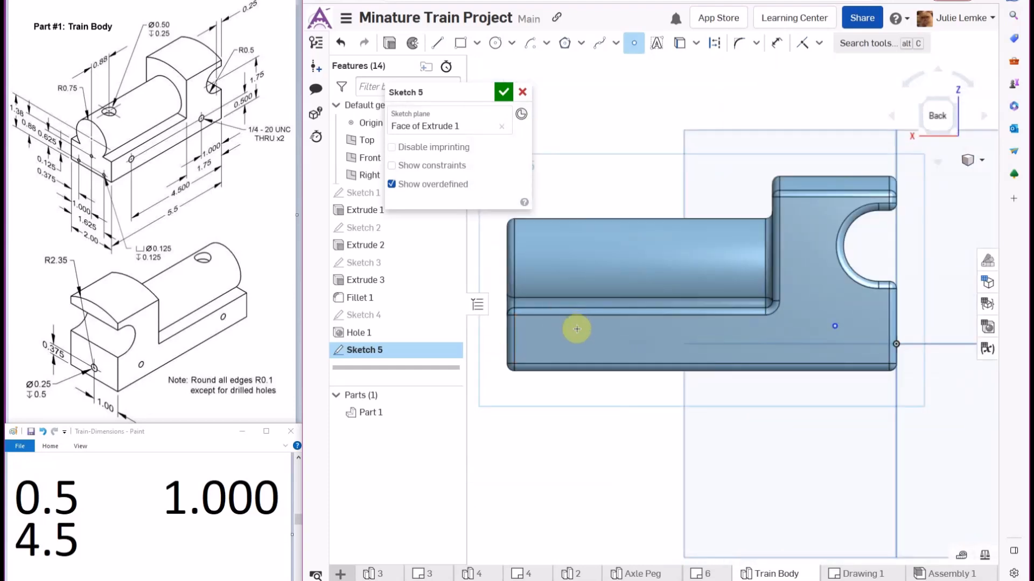
pyautogui.click(577, 329)
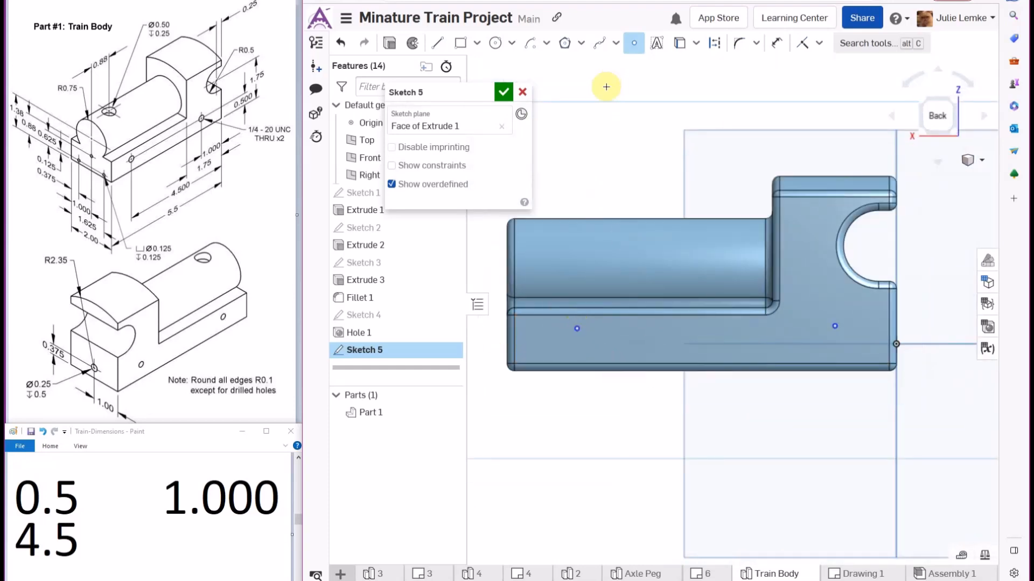
# Dimension the sketch point below the cab 1 in horizontally from the body's rear edge
pyautogui.click(777, 43)
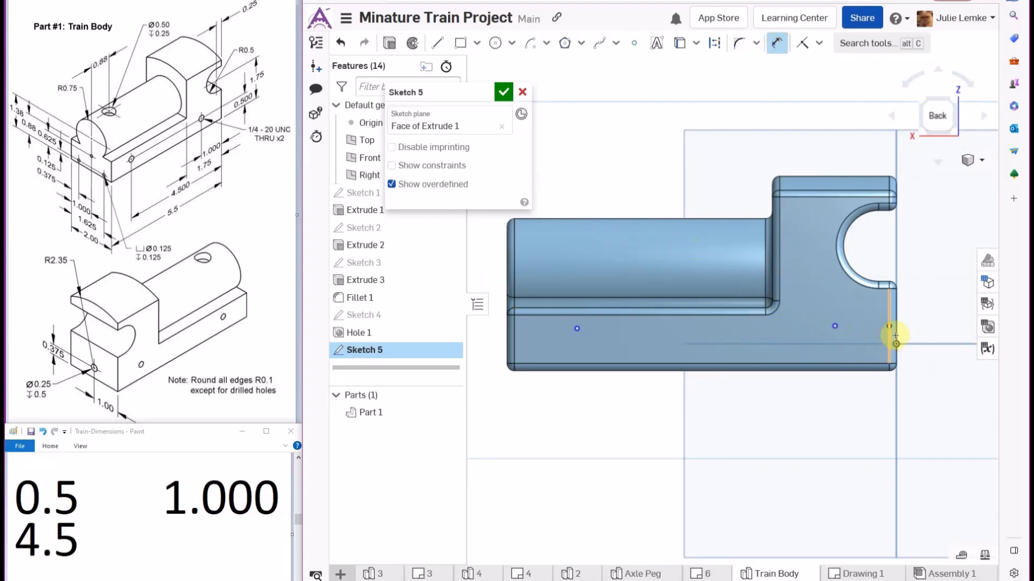
pyautogui.click(896, 361)
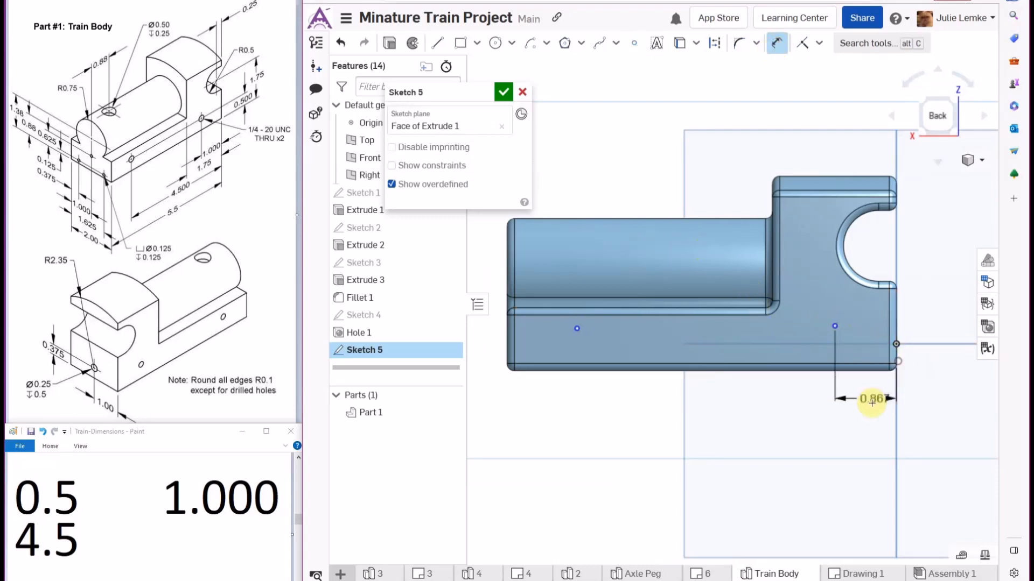
pyautogui.click(861, 420)
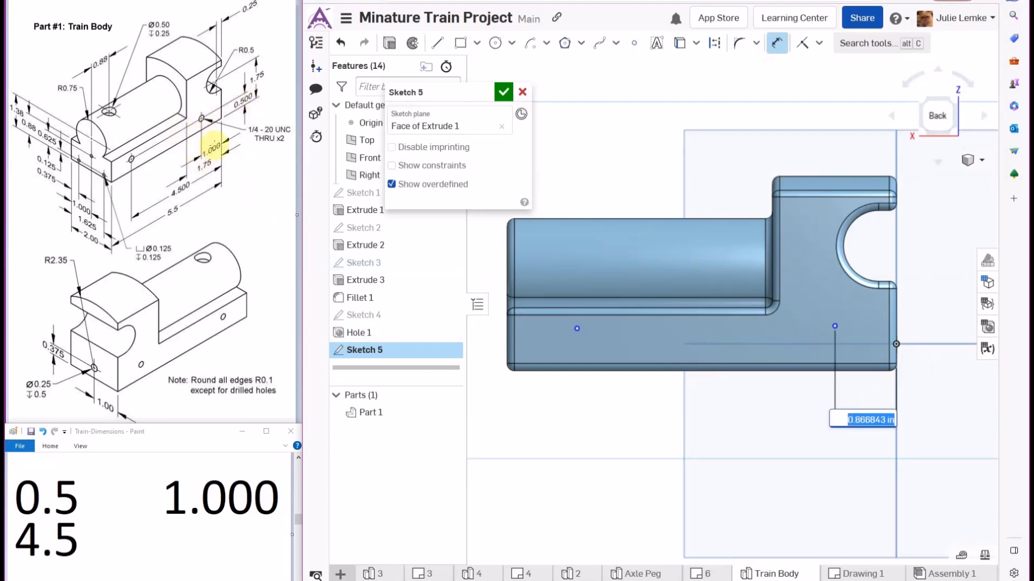
pyautogui.write('1')
pyautogui.press('Return')
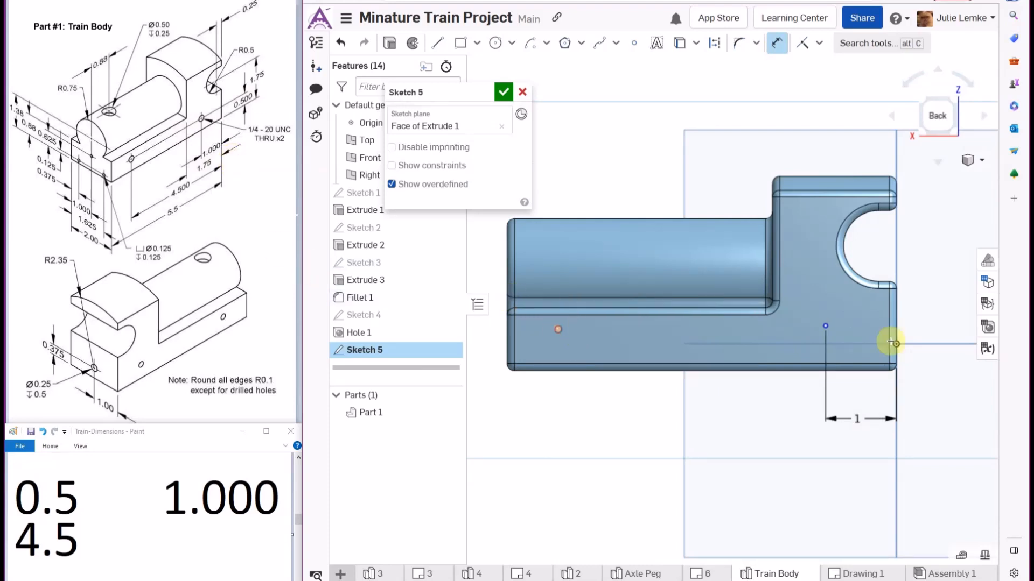
# Dimension the sketch point near the boiler end 4.5 in horizontally from the body's rear edge
pyautogui.click(898, 324)
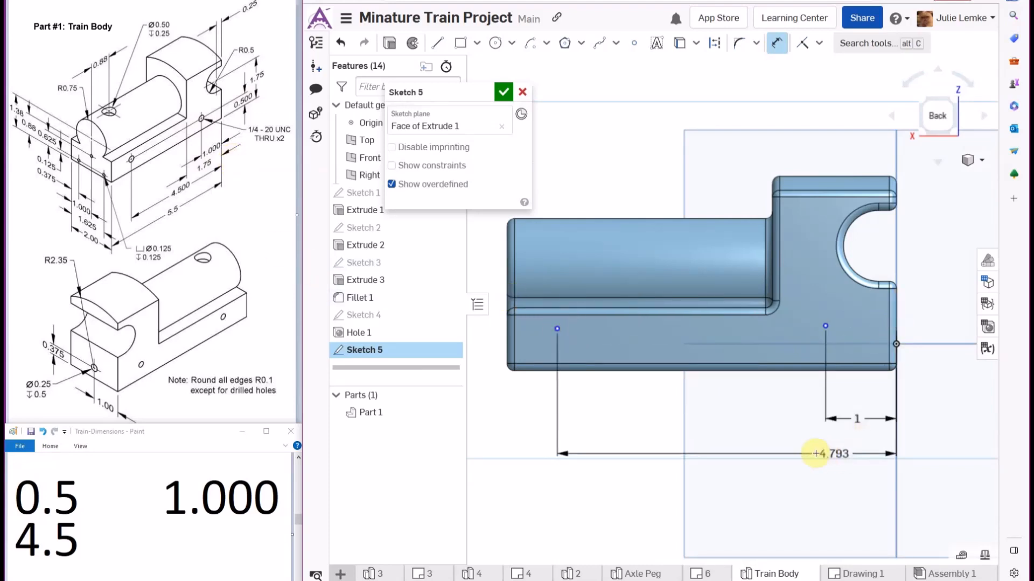
pyautogui.click(750, 449)
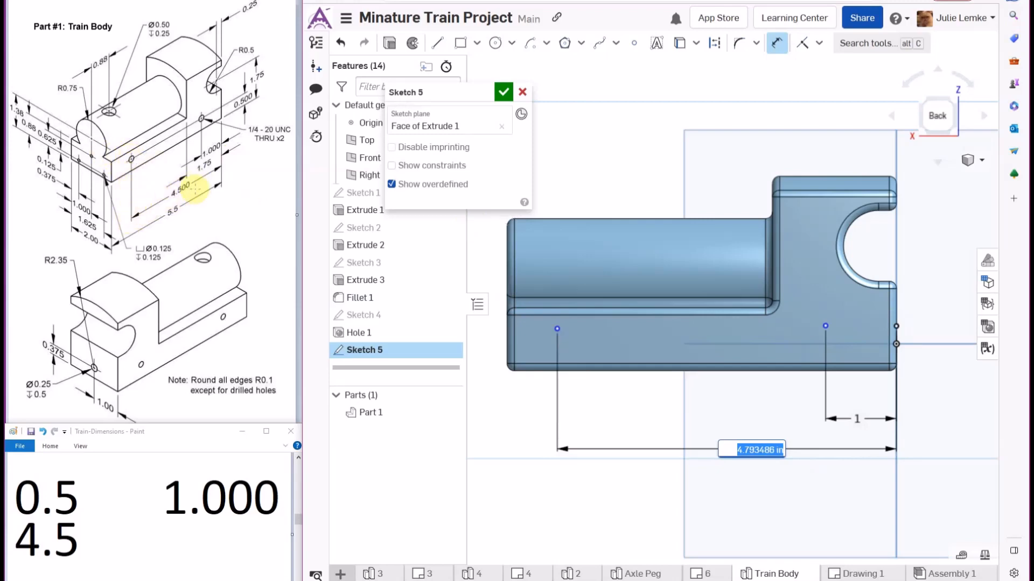
pyautogui.write('4.5')
pyautogui.press('Return')
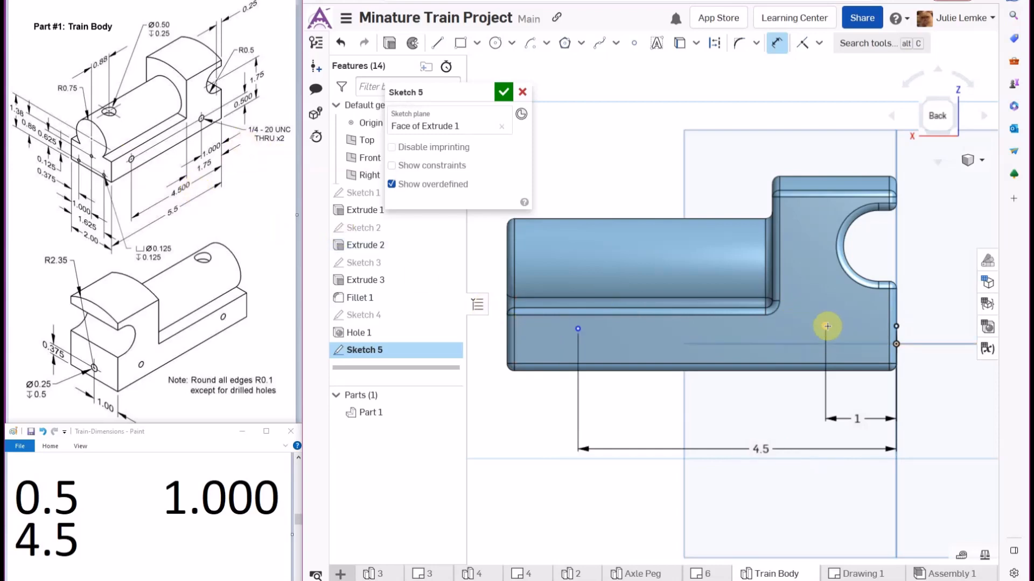
# Dimension the sketch point below the cab 0.5 in above the body's bottom edge
pyautogui.click(840, 372)
pyautogui.click(935, 335)
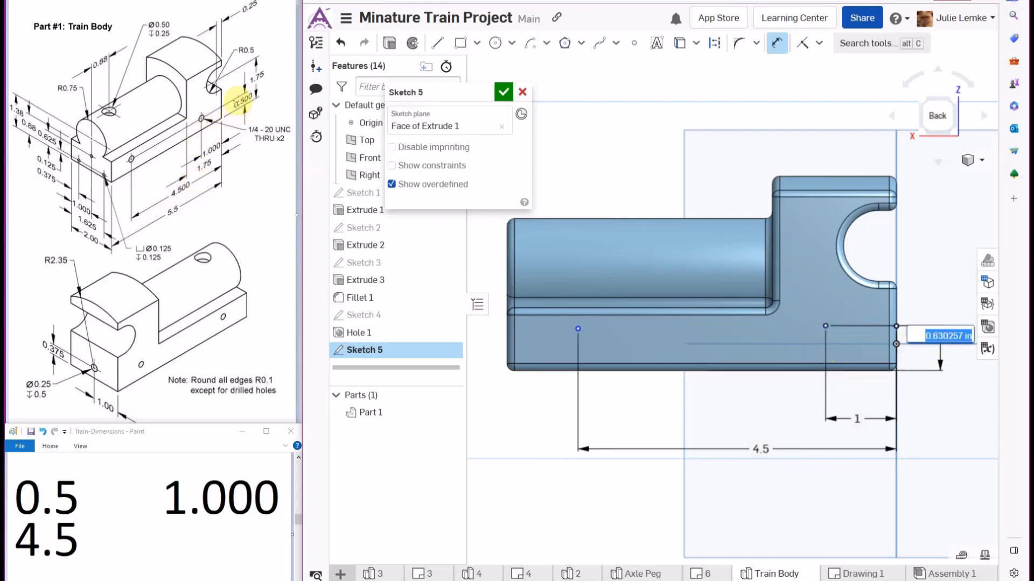
pyautogui.write('0')
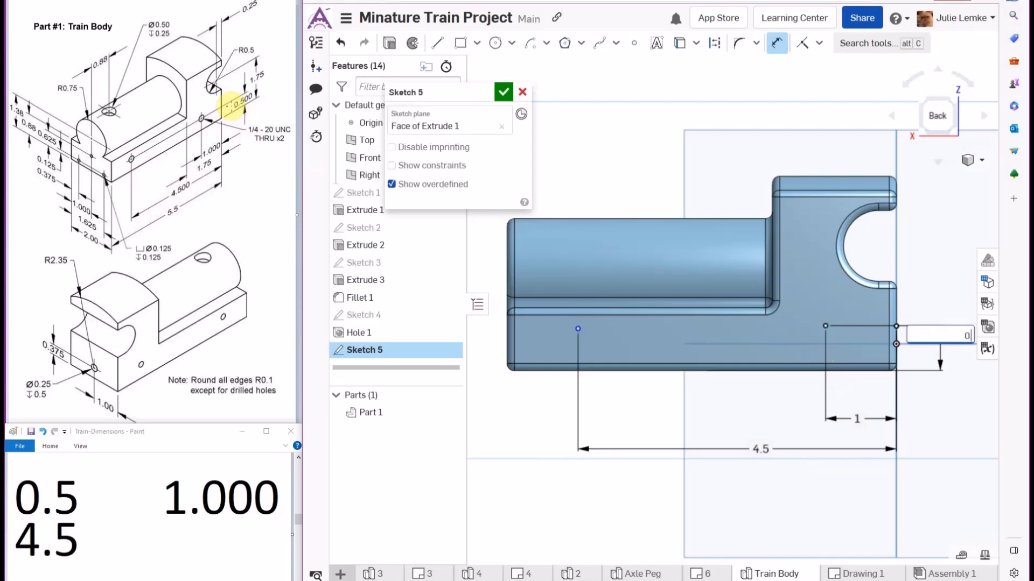
pyautogui.write('.5')
pyautogui.press('Return')
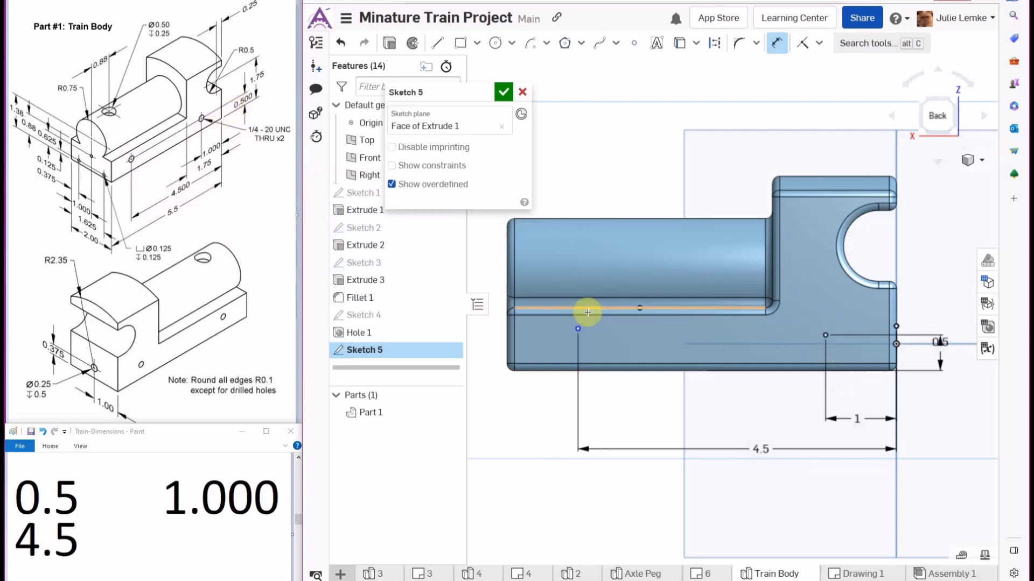
# Dimension the sketch point near the boiler end 0.5 in above the bottom edge and finish the sketch
pyautogui.click(578, 329)
pyautogui.click(535, 370)
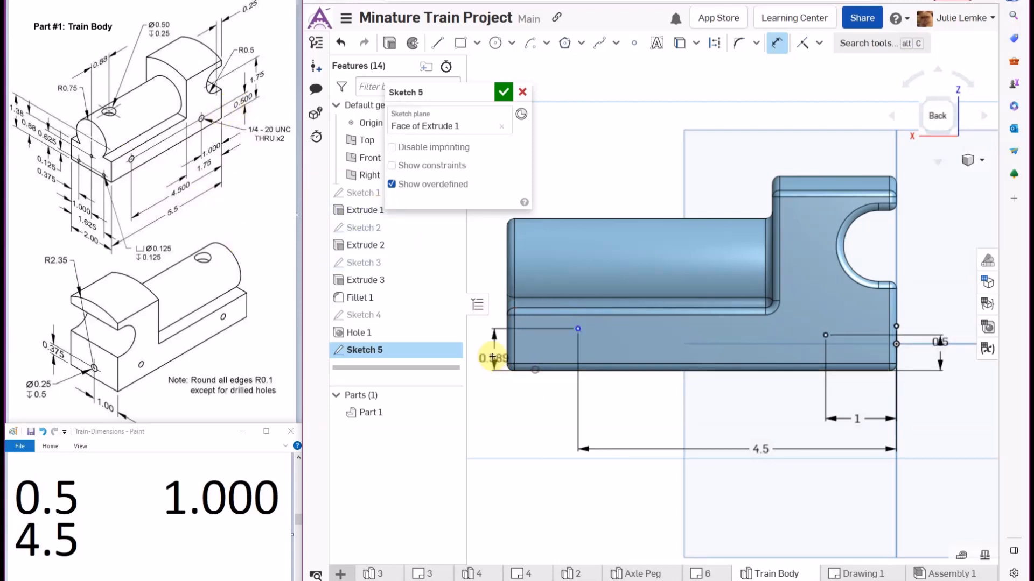
pyautogui.click(481, 356)
pyautogui.write('0')
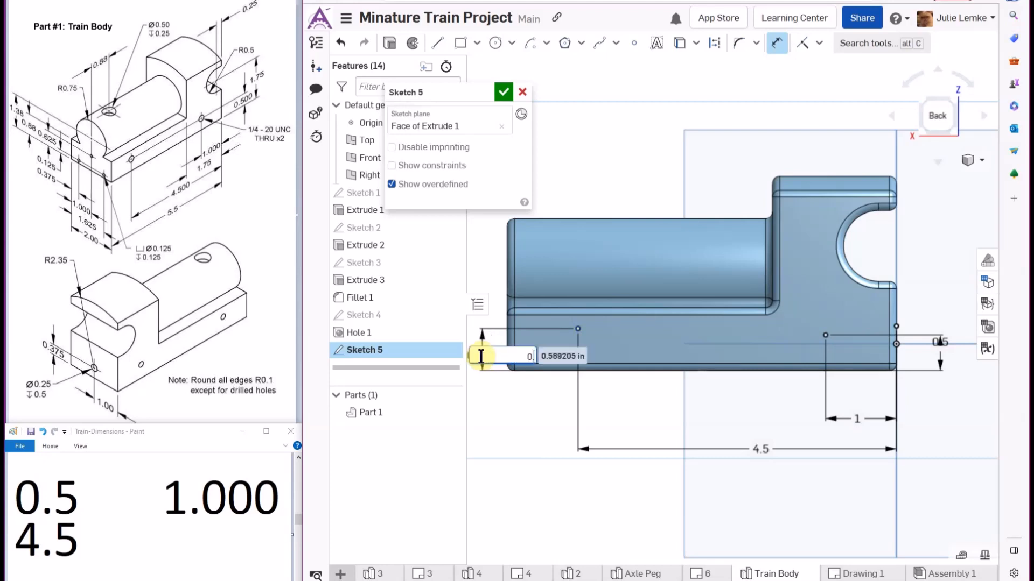
pyautogui.write('.5')
pyautogui.press('Return')
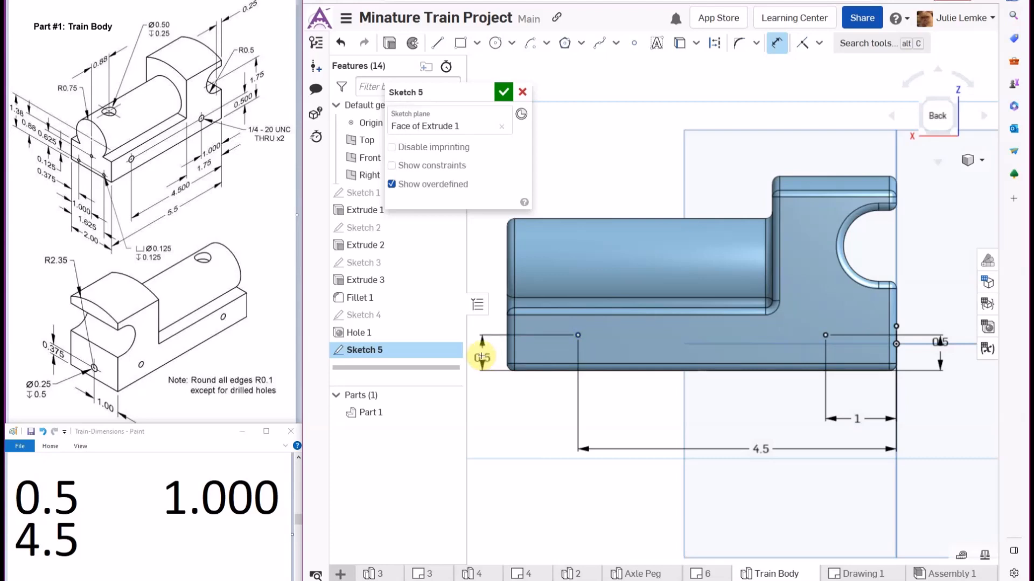
pyautogui.click(502, 90)
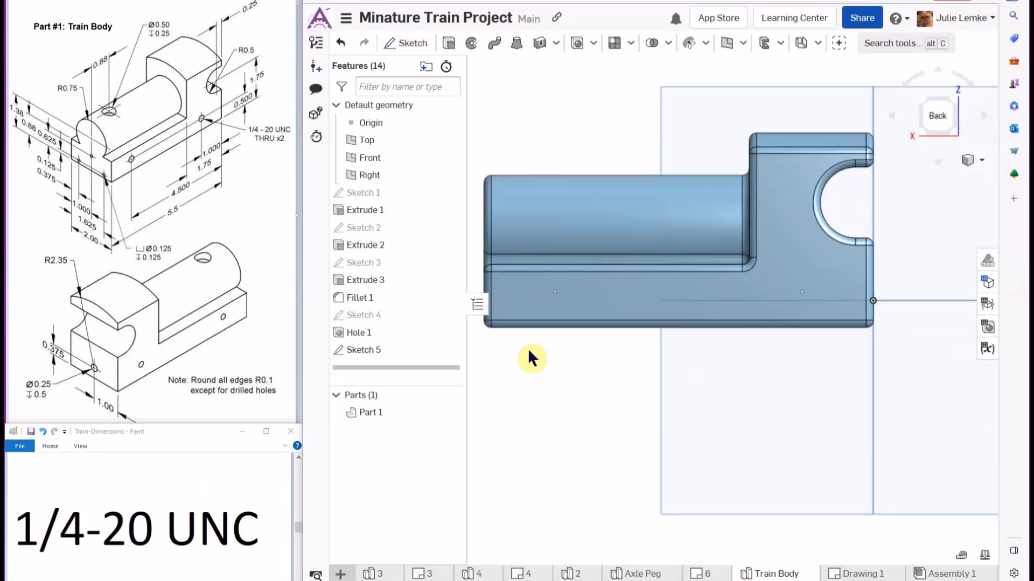
# Start a simple through hole feature at both side-face sketch points, using the ANSI standard
pyautogui.click(578, 54)
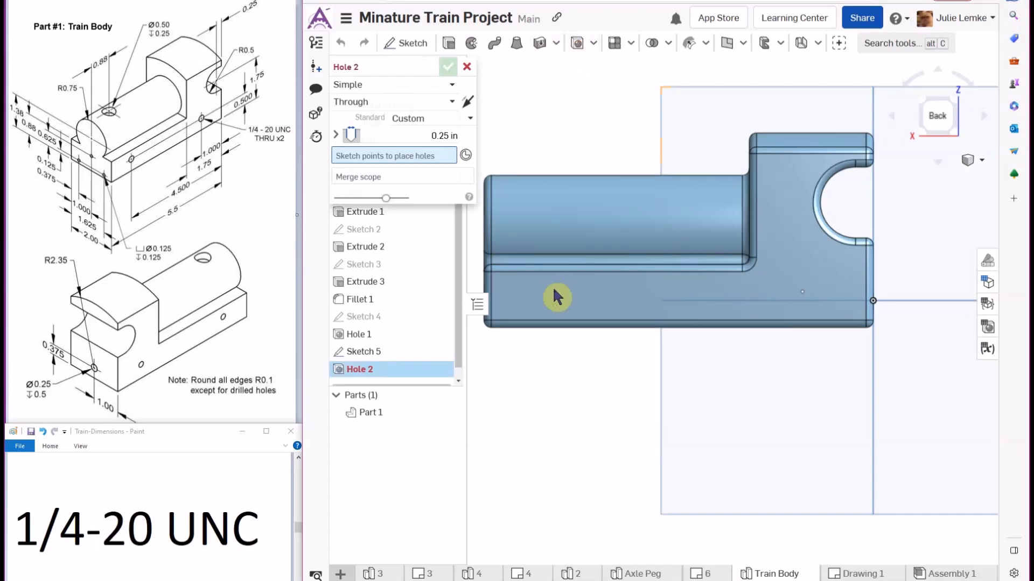
pyautogui.click(555, 292)
pyautogui.click(802, 292)
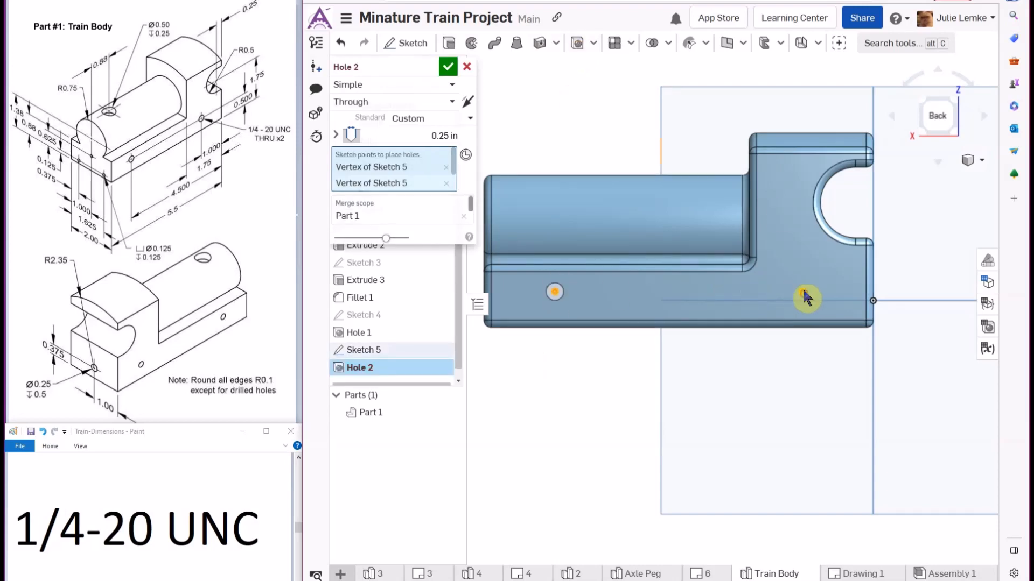
pyautogui.click(404, 101)
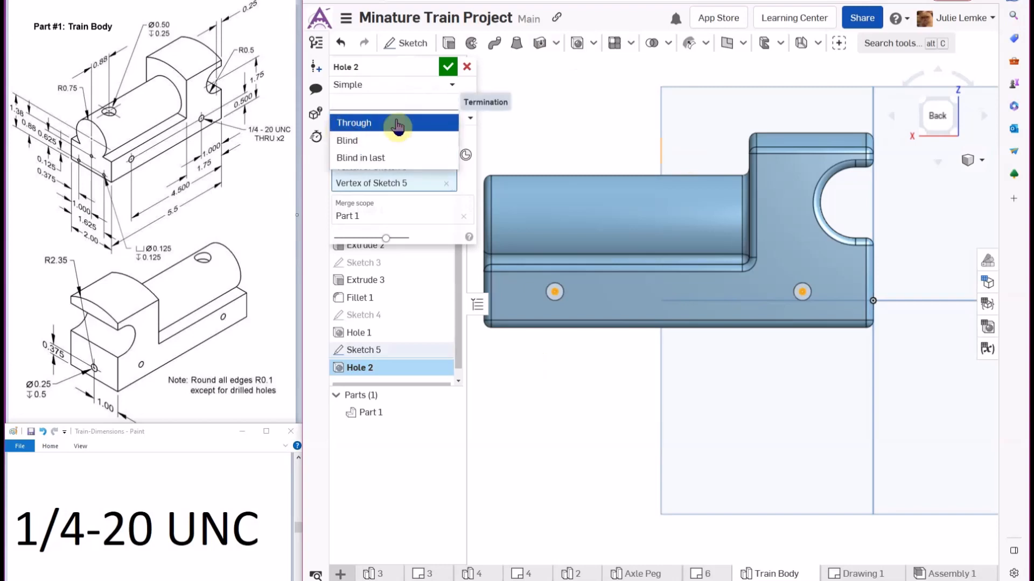
pyautogui.click(468, 134)
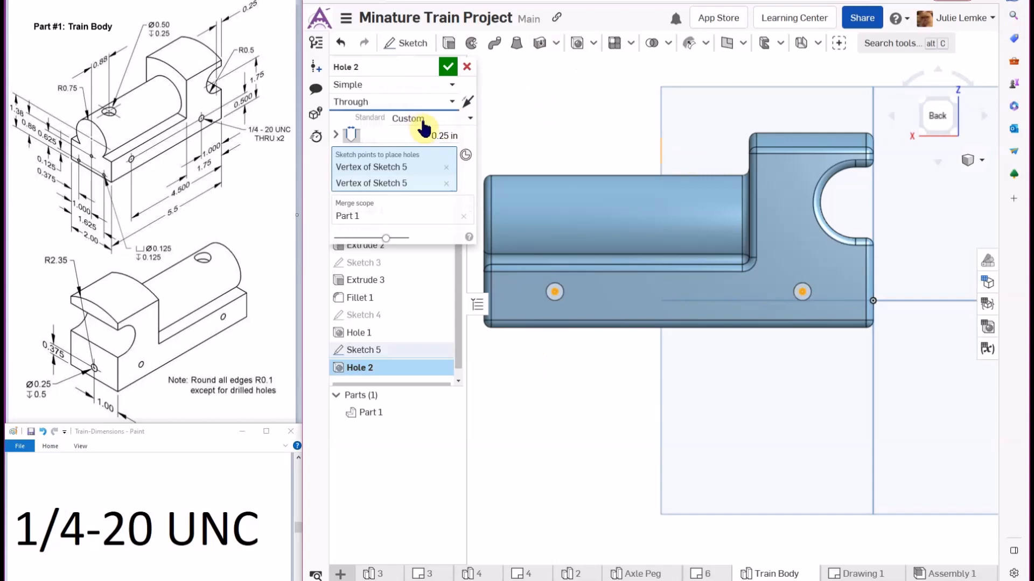
pyautogui.click(441, 118)
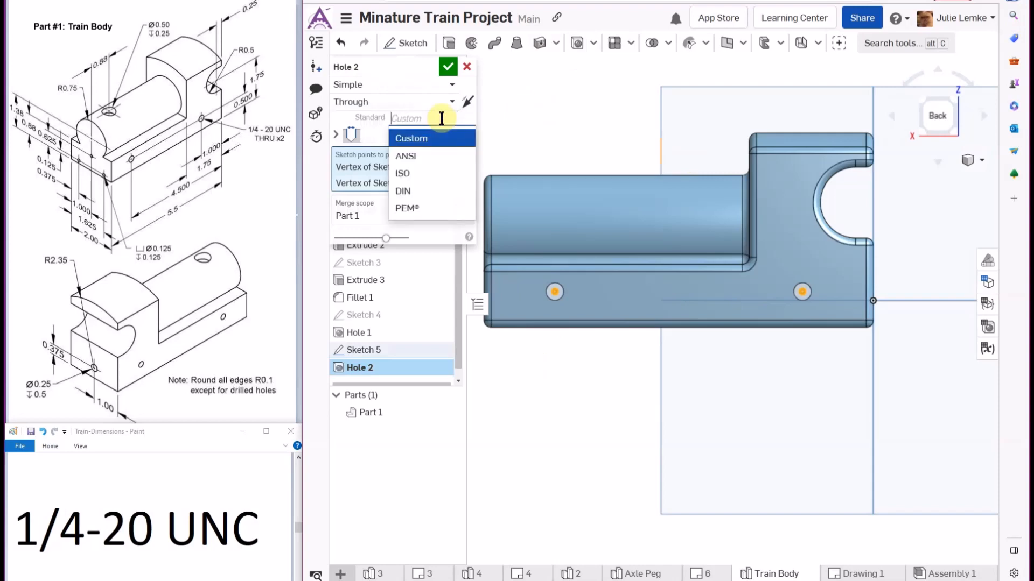
pyautogui.click(429, 168)
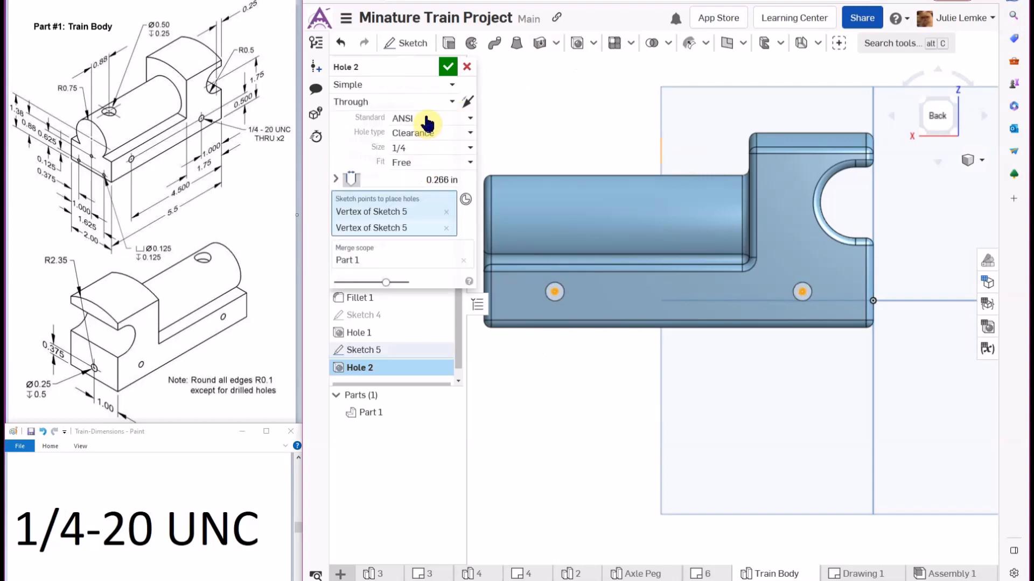
pyautogui.click(430, 164)
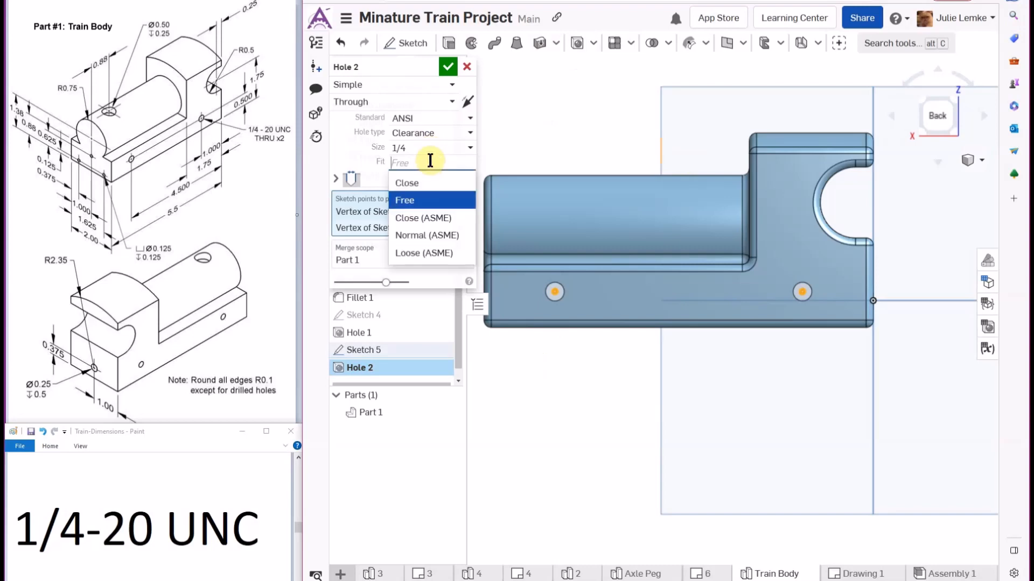
pyautogui.click(393, 102)
pyautogui.click(403, 101)
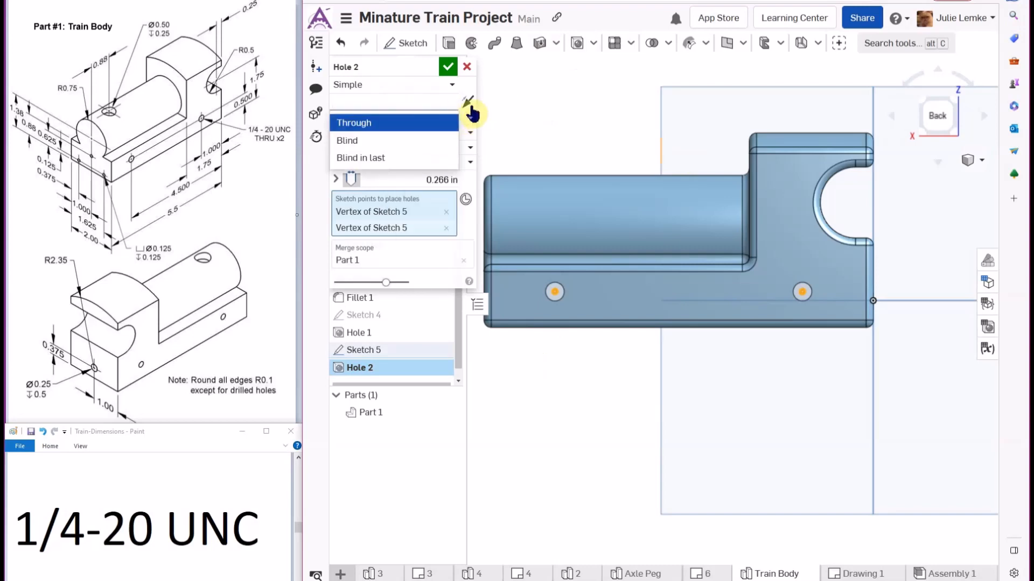
pyautogui.click(372, 177)
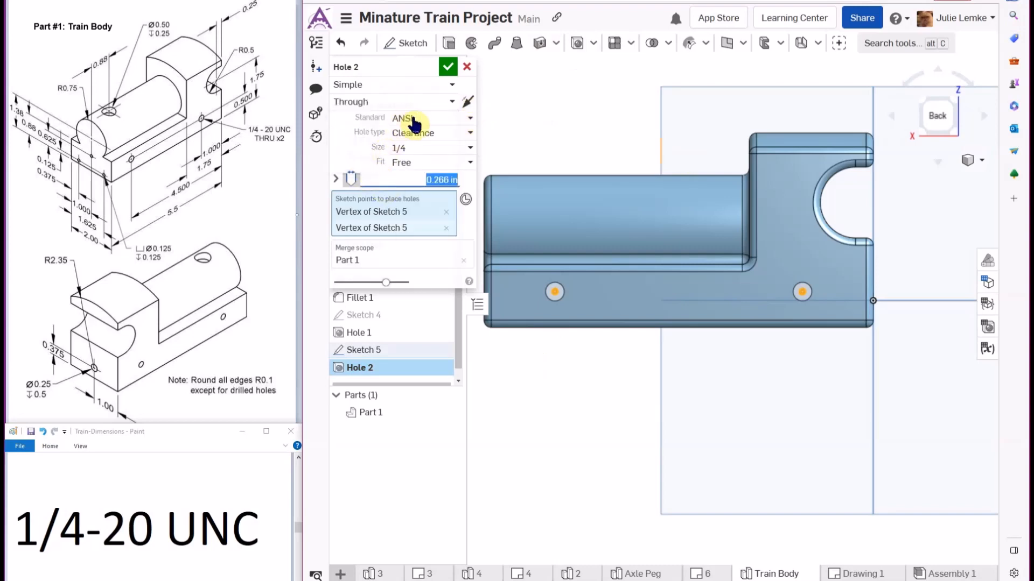
pyautogui.click(430, 133)
pyautogui.click(426, 120)
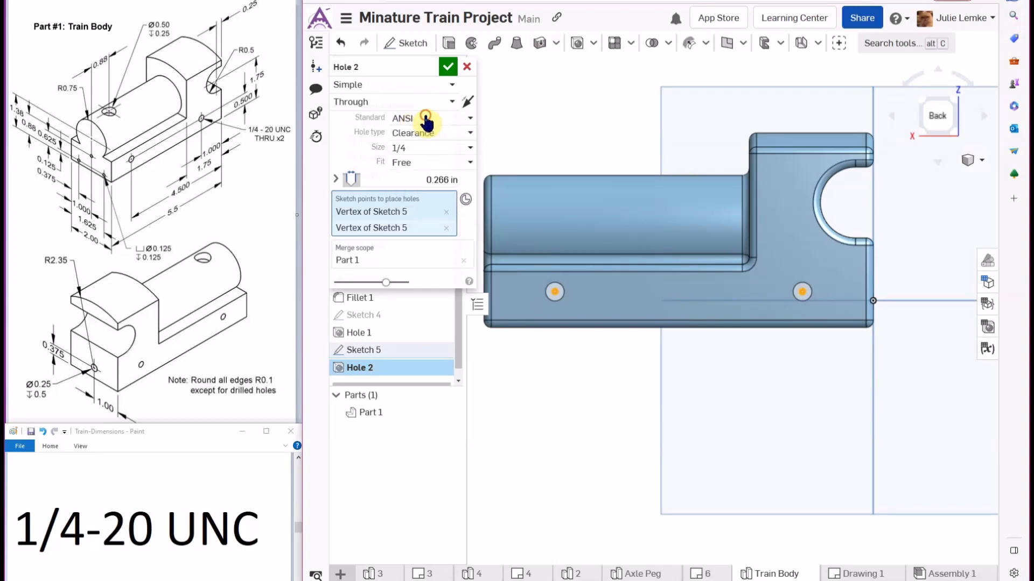
pyautogui.click(426, 119)
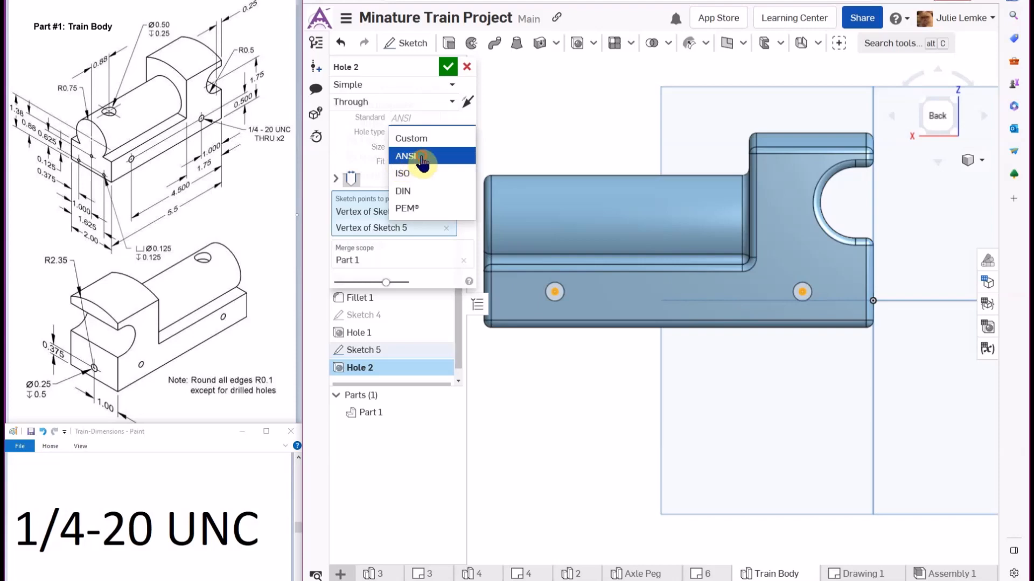
pyautogui.click(407, 156)
# Set the side holes' type to Tapped and create them at size 1/4, 20 tpi, with 75% engagement and tapped through all
pyautogui.click(430, 134)
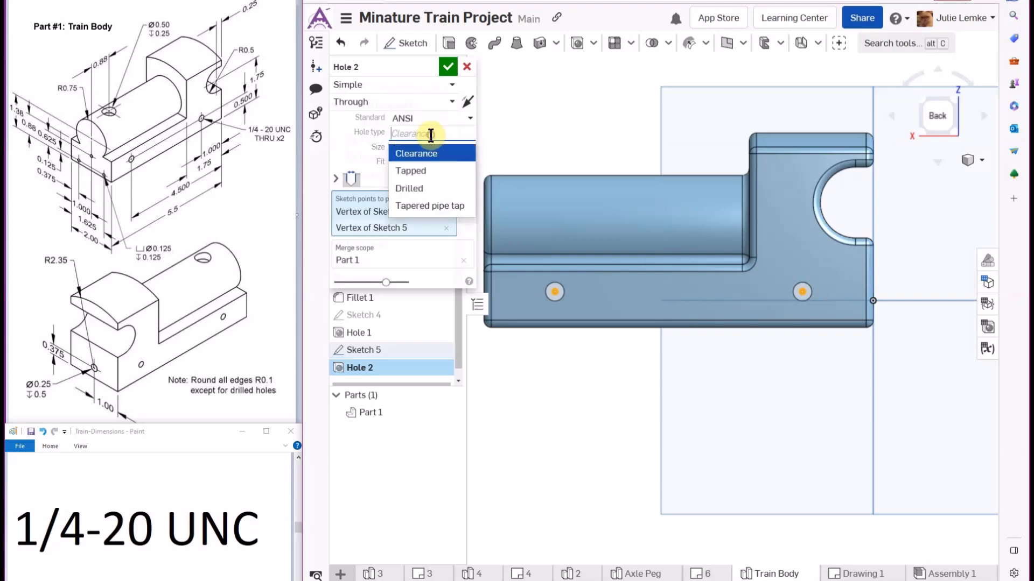
pyautogui.click(439, 175)
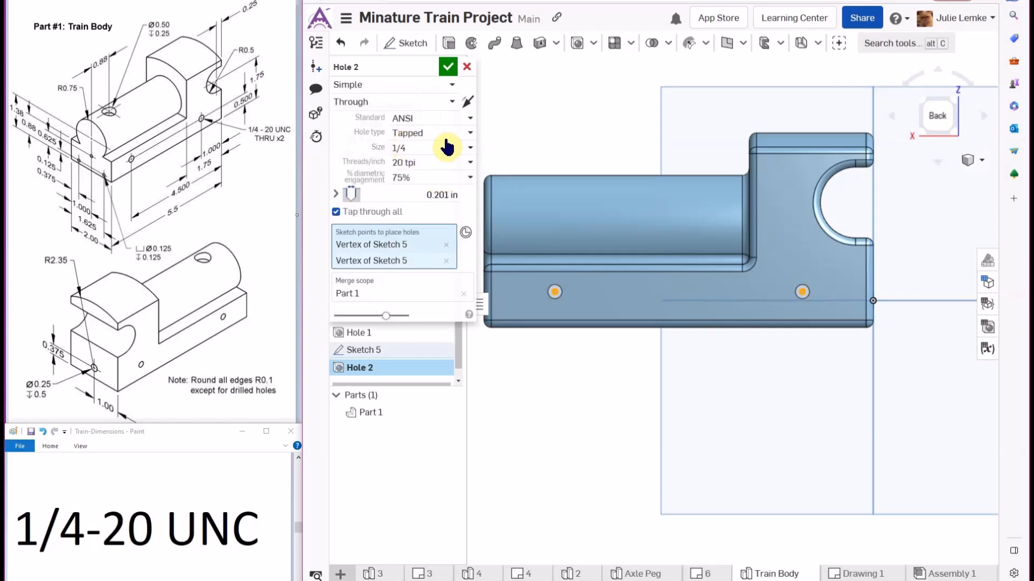
pyautogui.click(594, 43)
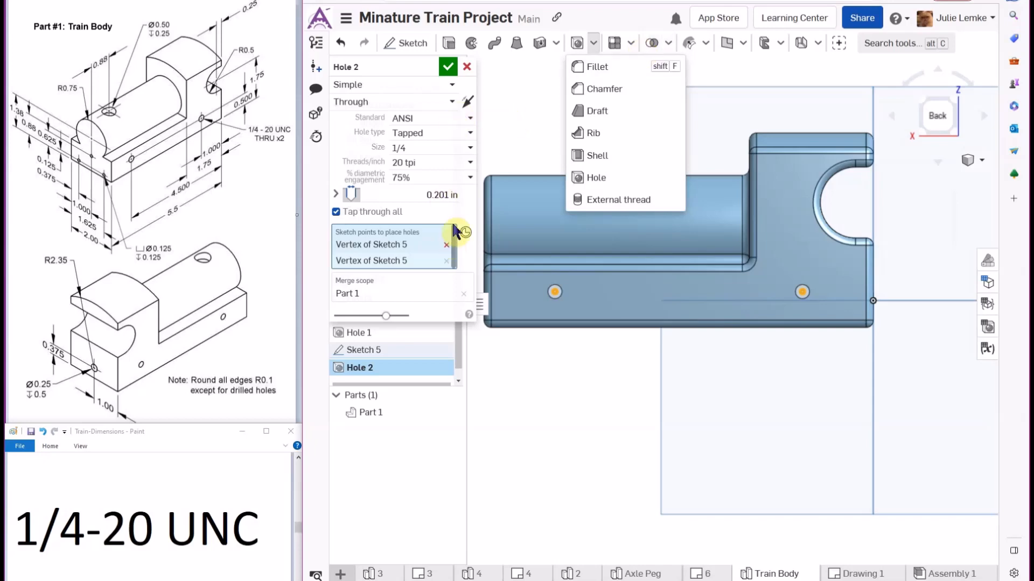
pyautogui.click(466, 207)
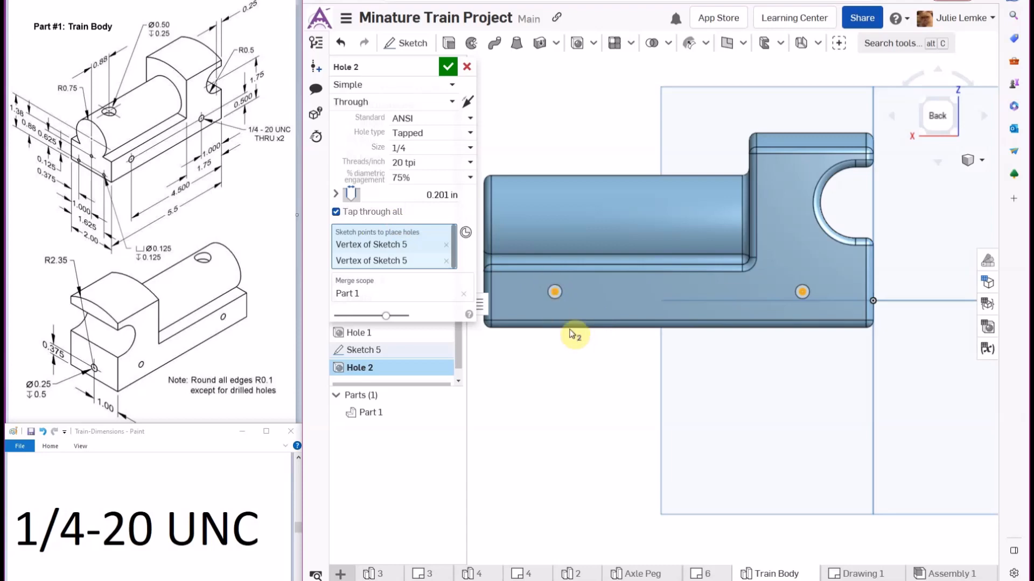
pyautogui.click(920, 103)
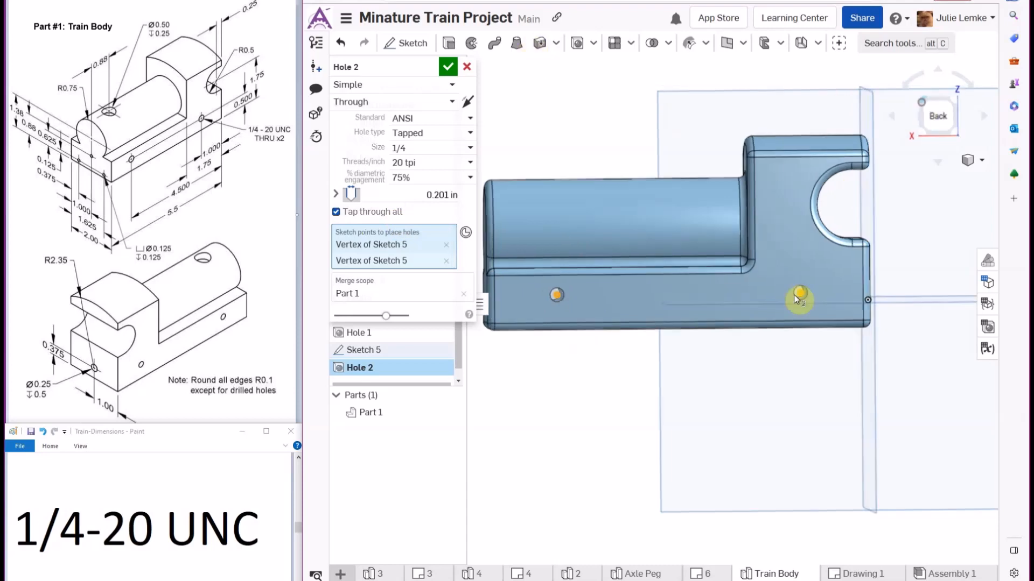
pyautogui.scroll(3, 772, 342)
pyautogui.scroll(2, 807, 248)
pyautogui.scroll(2, 795, 279)
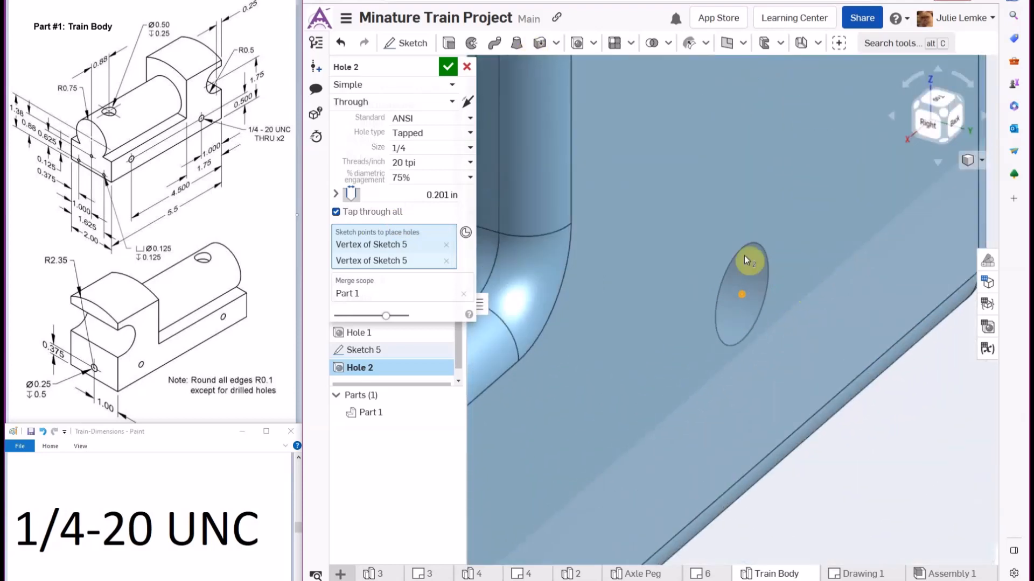
pyautogui.scroll(-10, 749, 296)
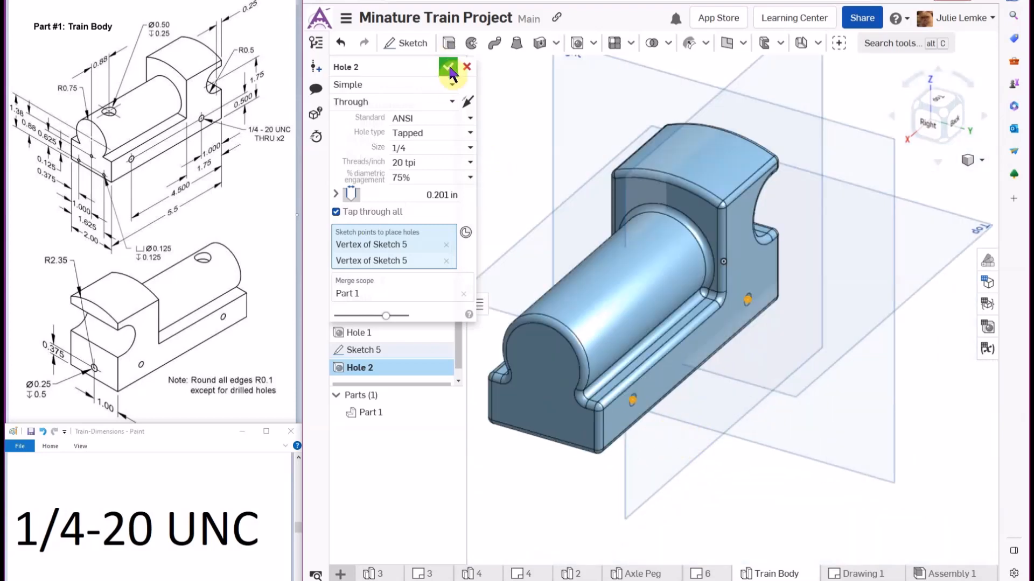
pyautogui.click(449, 69)
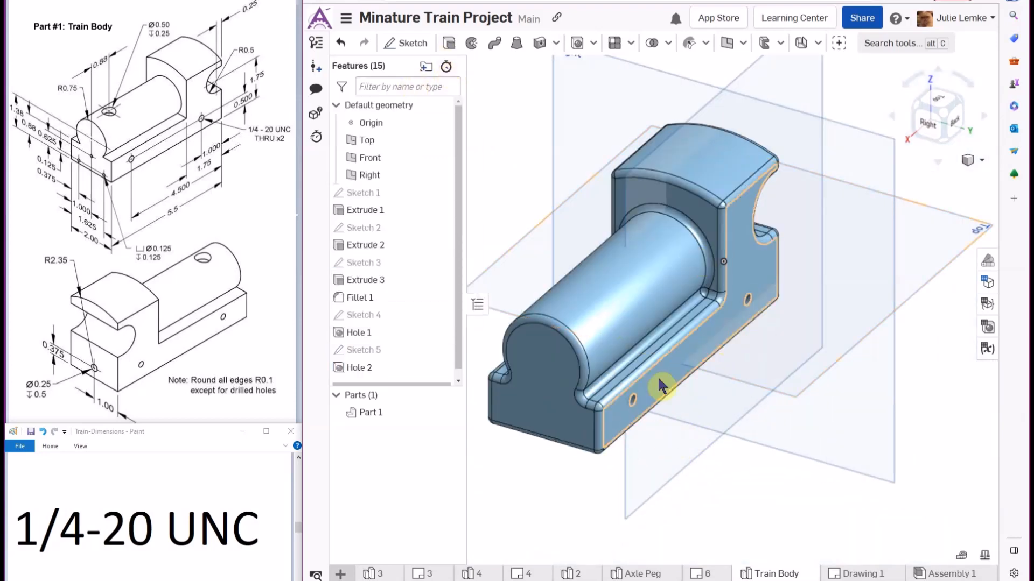
pyautogui.scroll(10, 630, 399)
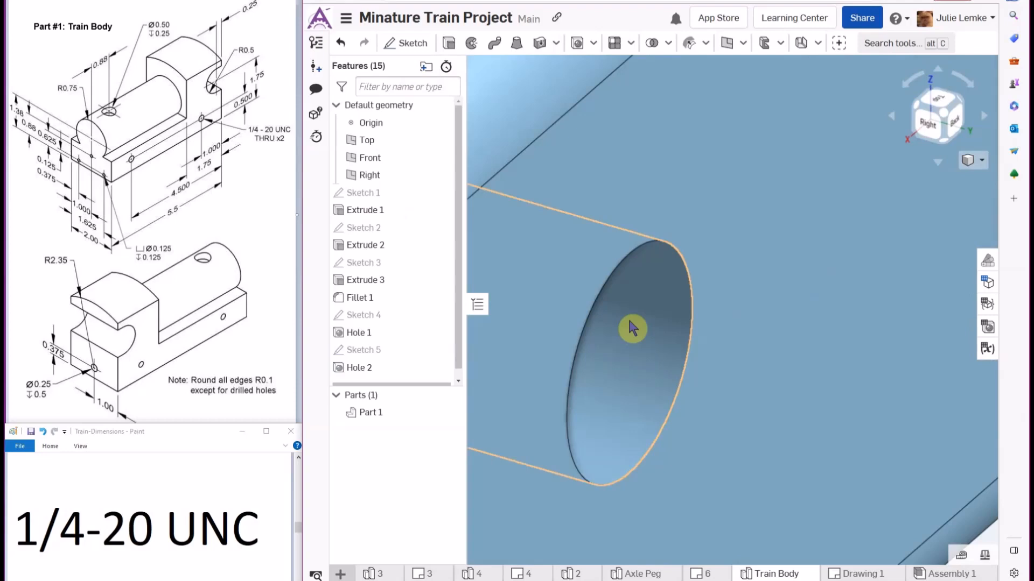
pyautogui.scroll(-5, 791, 177)
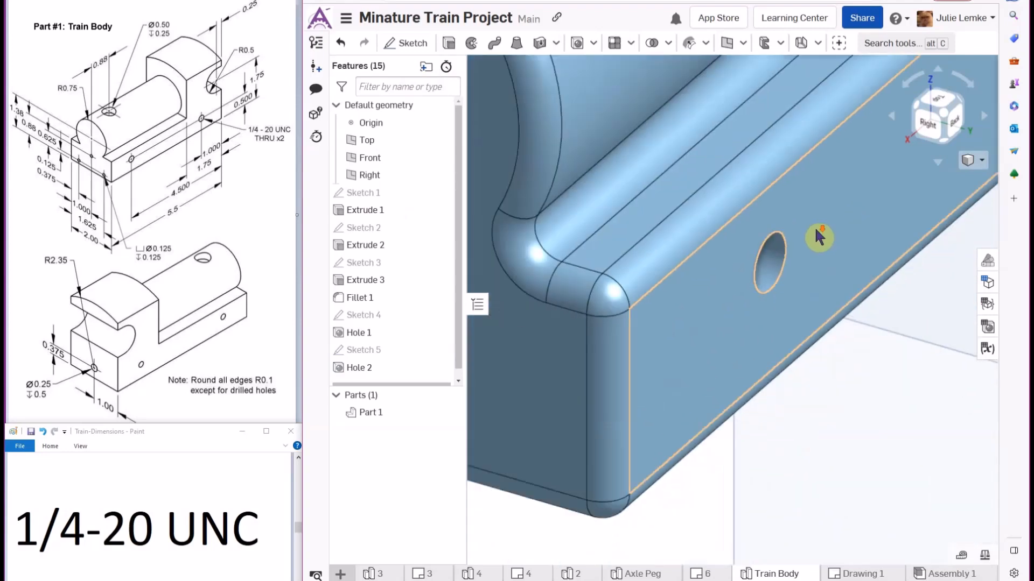
# Start an Offset plane from the narrow flat ledge face running alongside the boiler
pyautogui.scroll(-6, 862, 183)
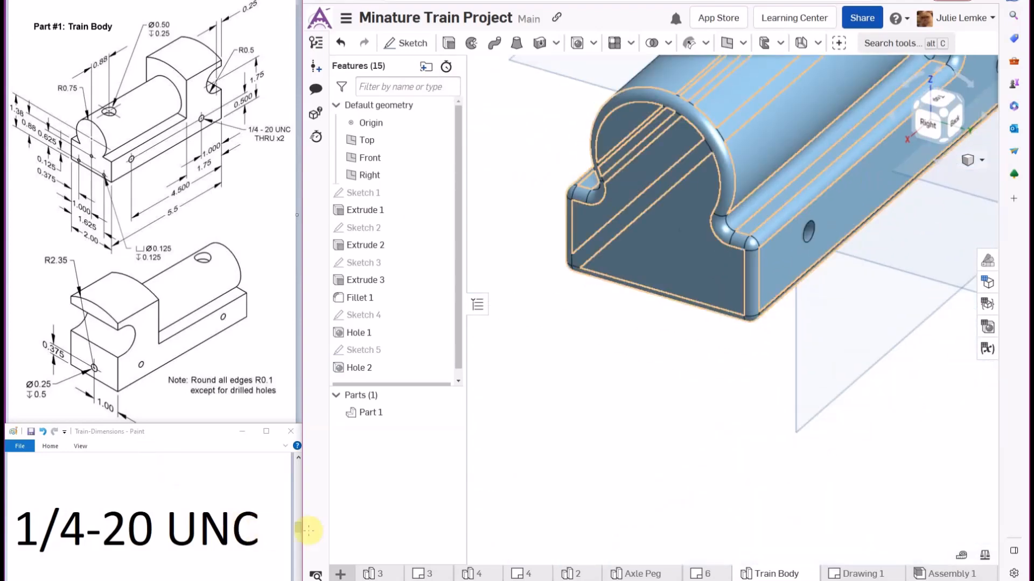
pyautogui.moveTo(297, 527); pyautogui.dragTo(298, 537)
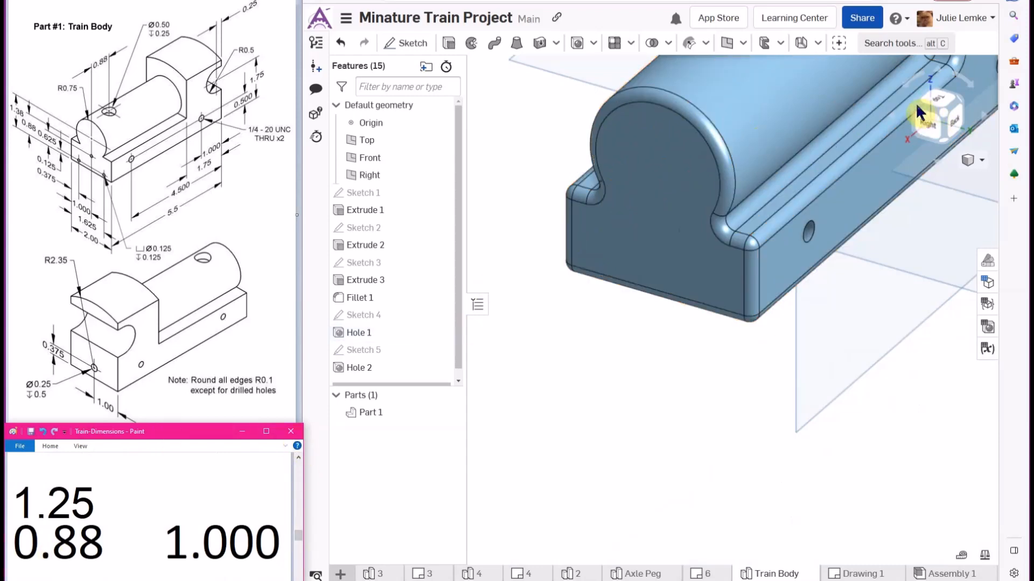
pyautogui.moveTo(299, 539)
pyautogui.mouseDown()
pyautogui.moveTo(300, 549)
pyautogui.moveTo(300, 535)
pyautogui.mouseUp()
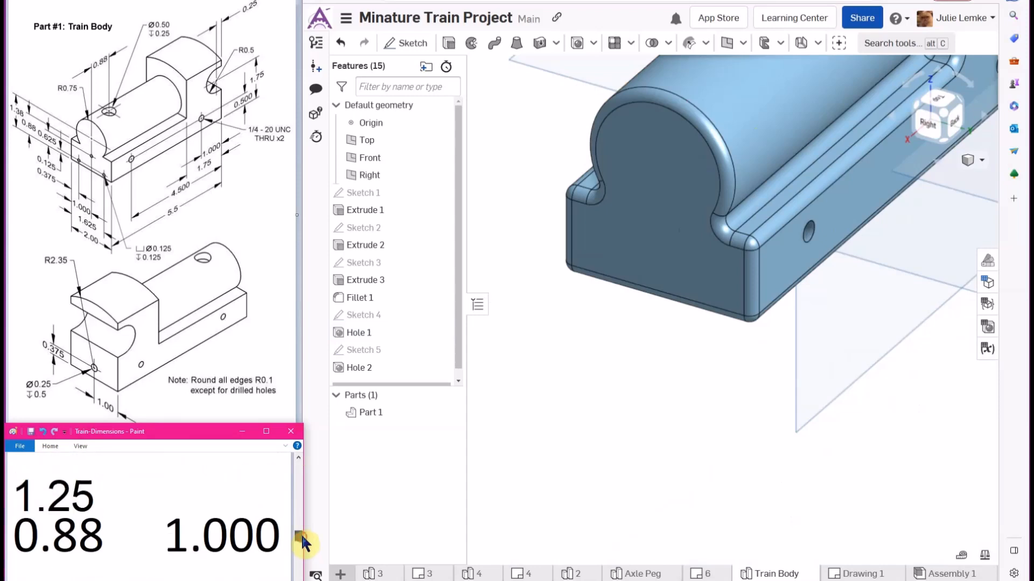
pyautogui.scroll(-5, 808, 116)
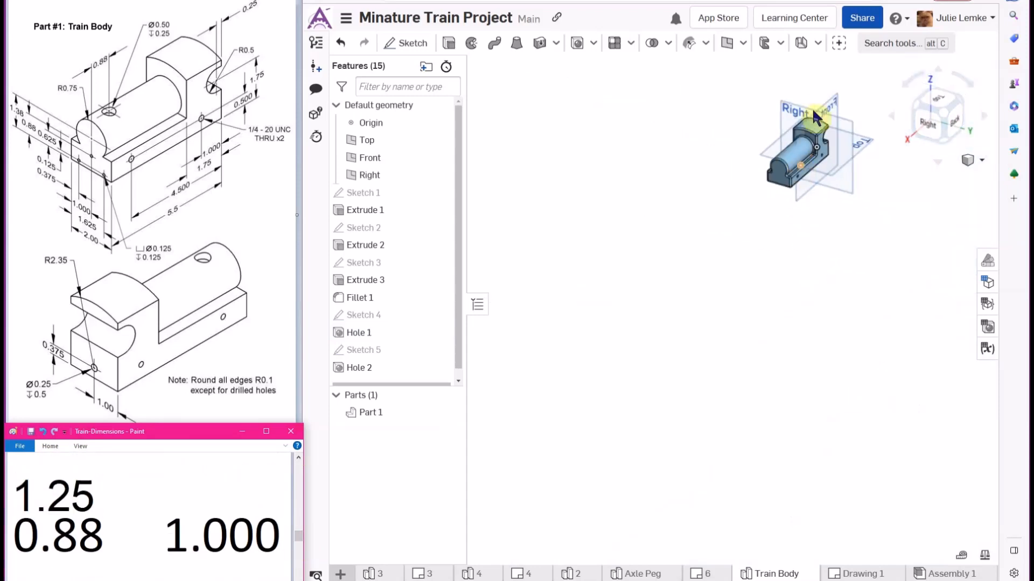
pyautogui.press('f')
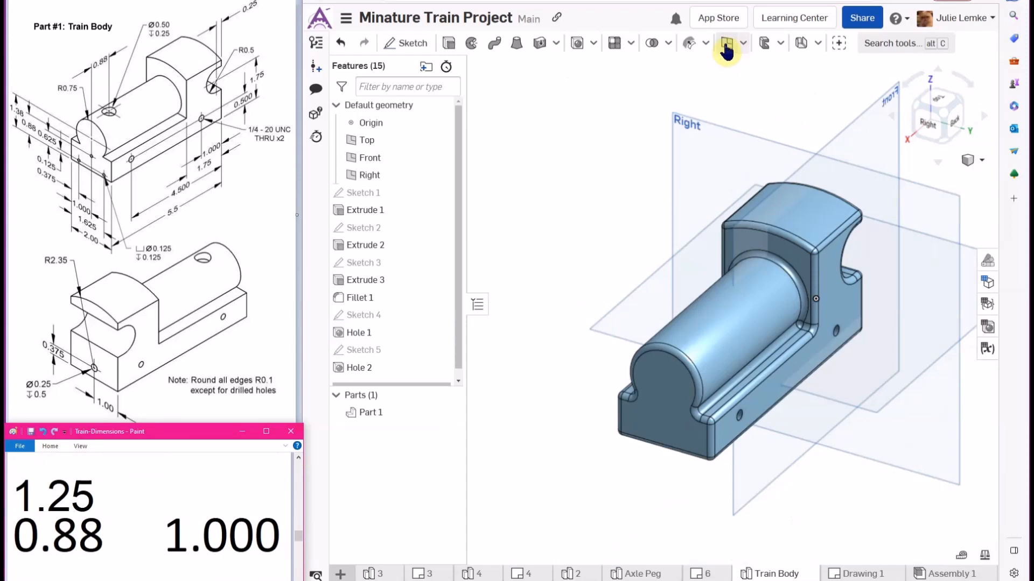
pyautogui.click(727, 50)
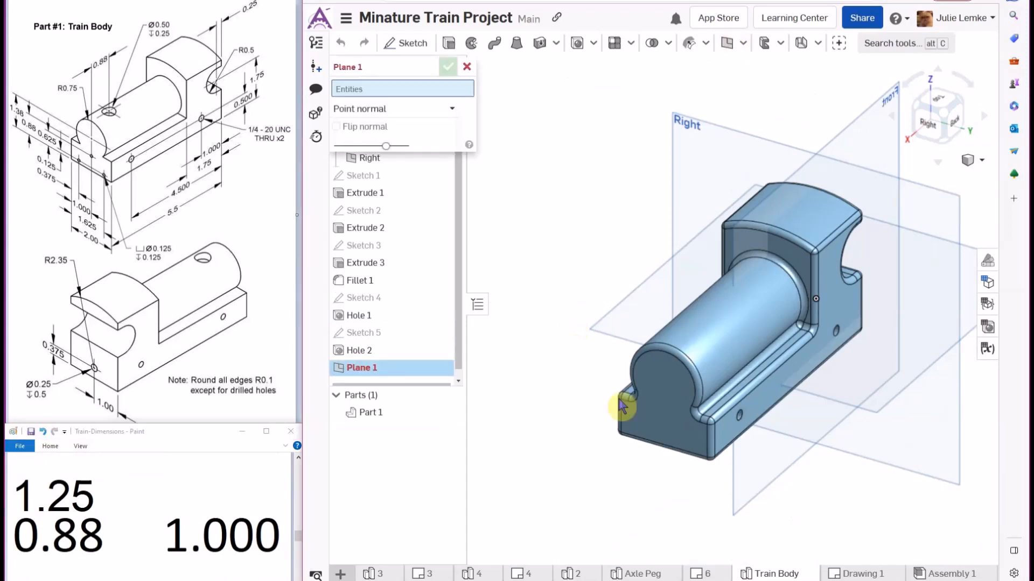
pyautogui.scroll(3, 721, 450)
pyautogui.scroll(6, 749, 299)
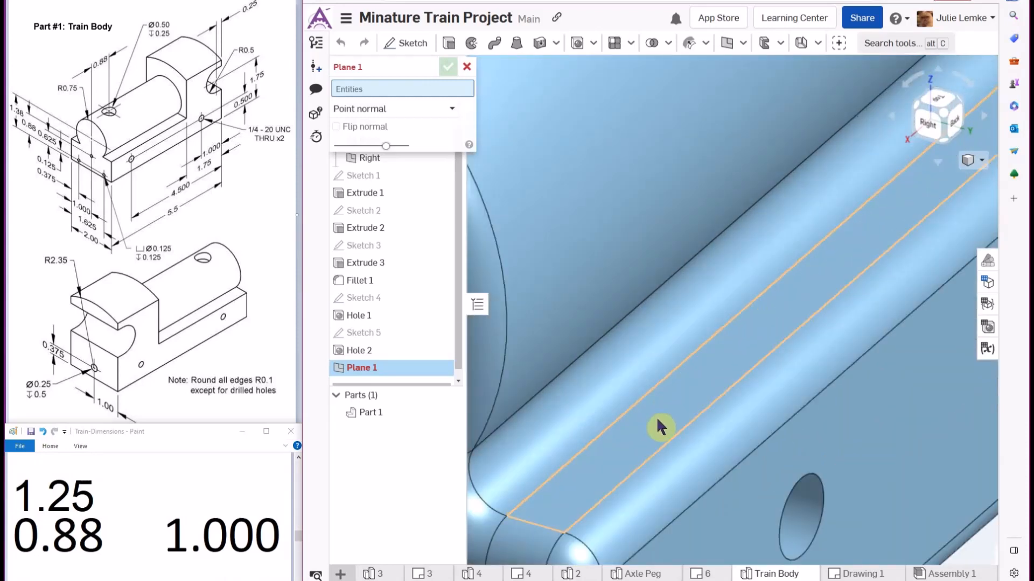
pyautogui.click(658, 420)
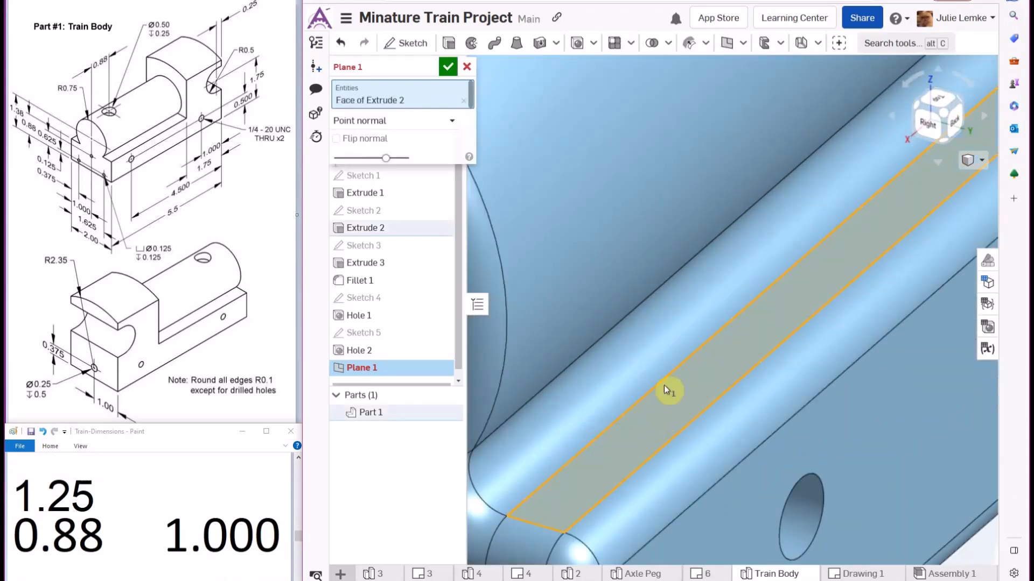
pyautogui.click(451, 125)
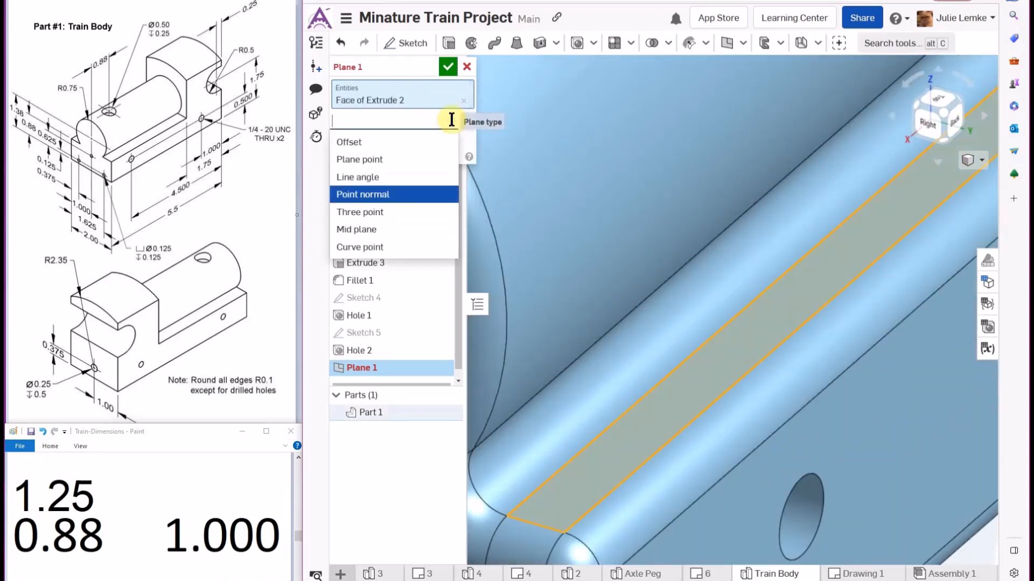
pyautogui.click(380, 143)
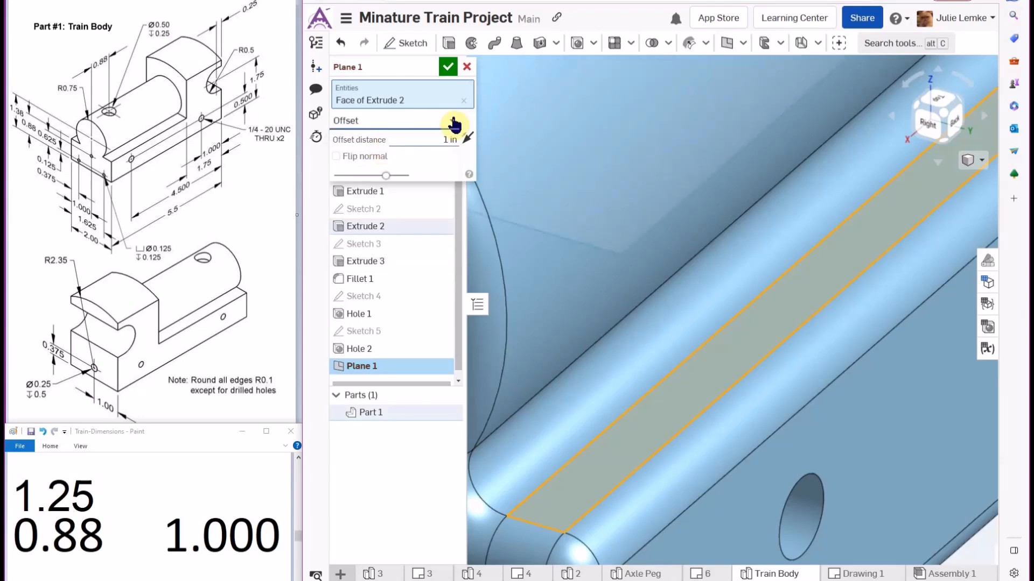
# Set the plane's offset distance to (1.38-0.88)+0.75 in and create the plane above the ledge
pyautogui.click(945, 114)
pyautogui.scroll(3, 676, 357)
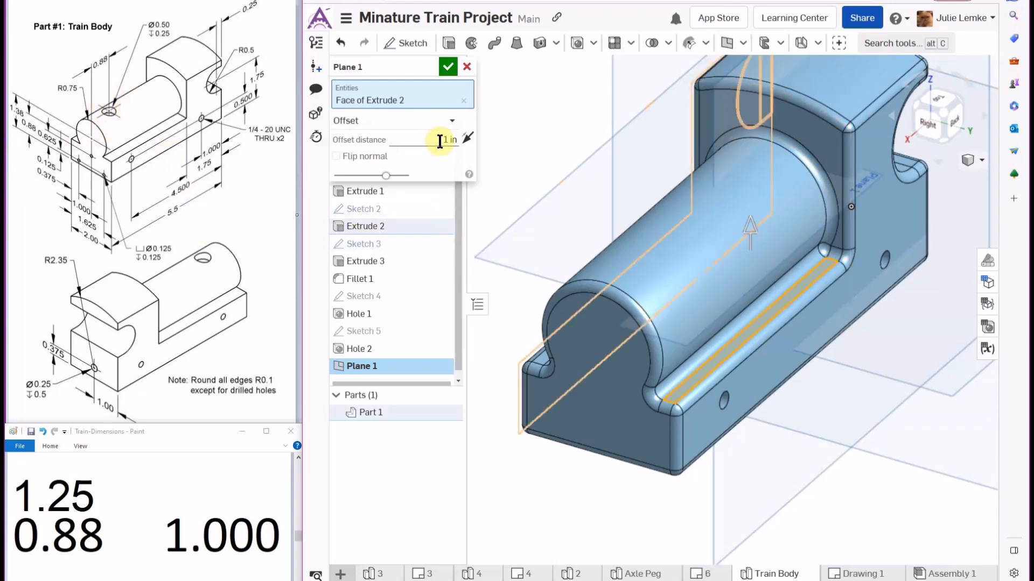
pyautogui.click(924, 124)
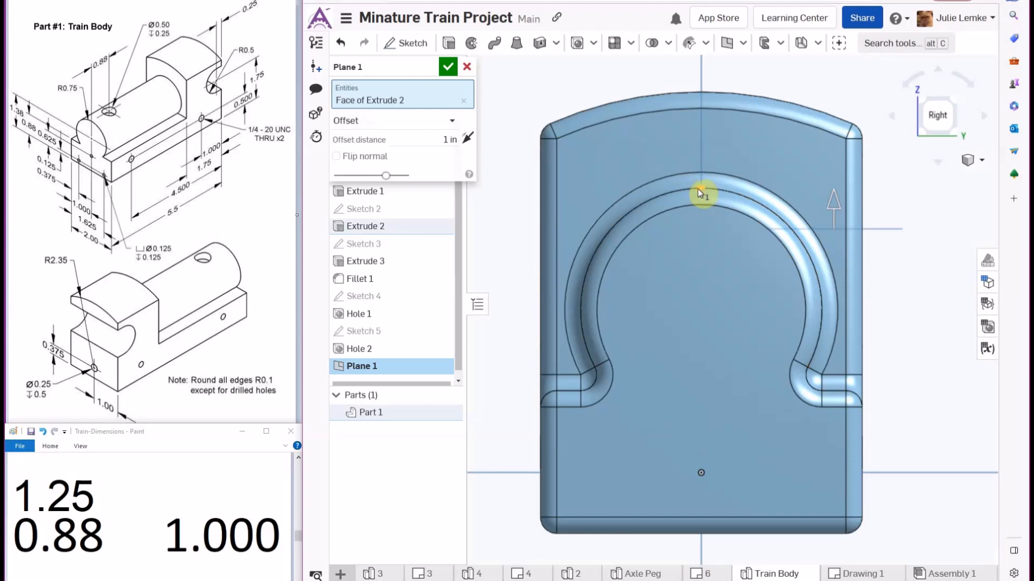
pyautogui.click(462, 140)
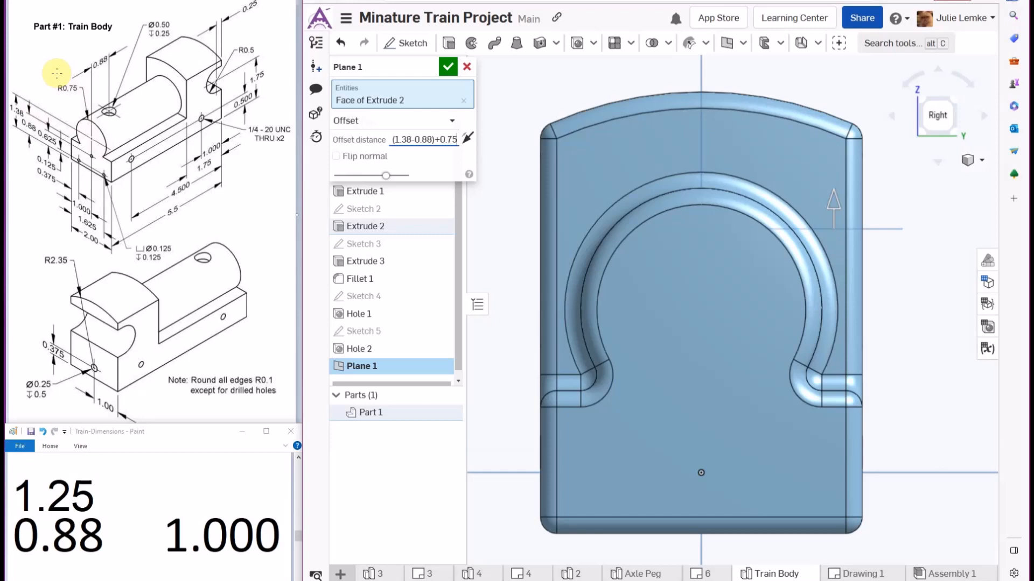
pyautogui.press('Return')
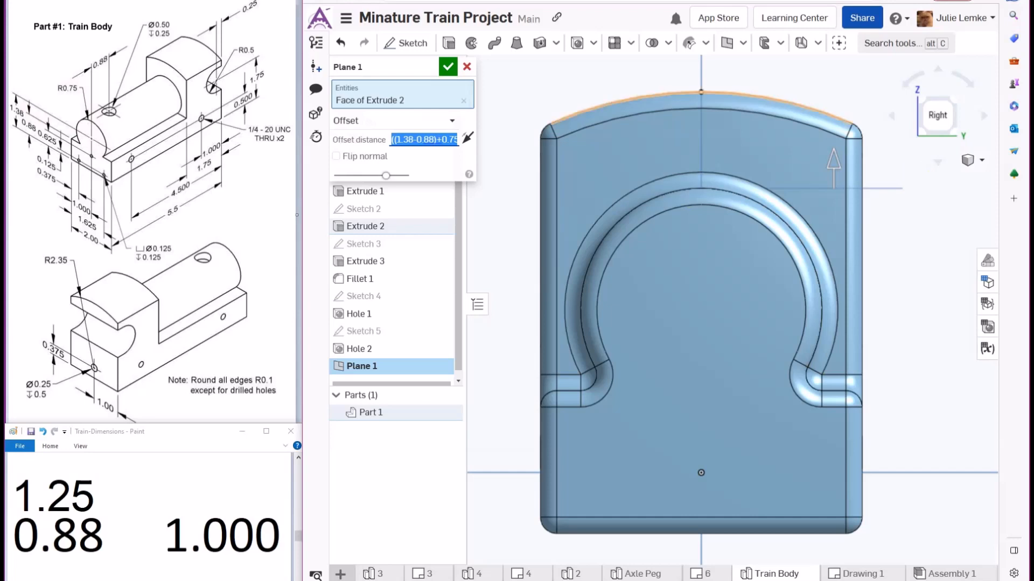
pyautogui.click(448, 66)
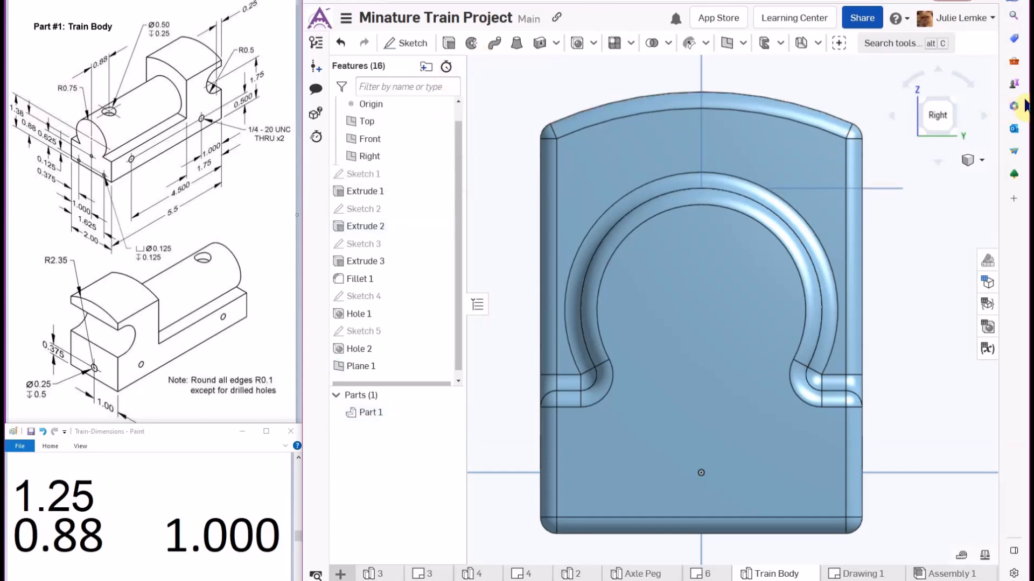
# Start a sketch on the new offset plane and place a point over the boiler near its free end
pyautogui.click(955, 106)
pyautogui.scroll(-5, 703, 299)
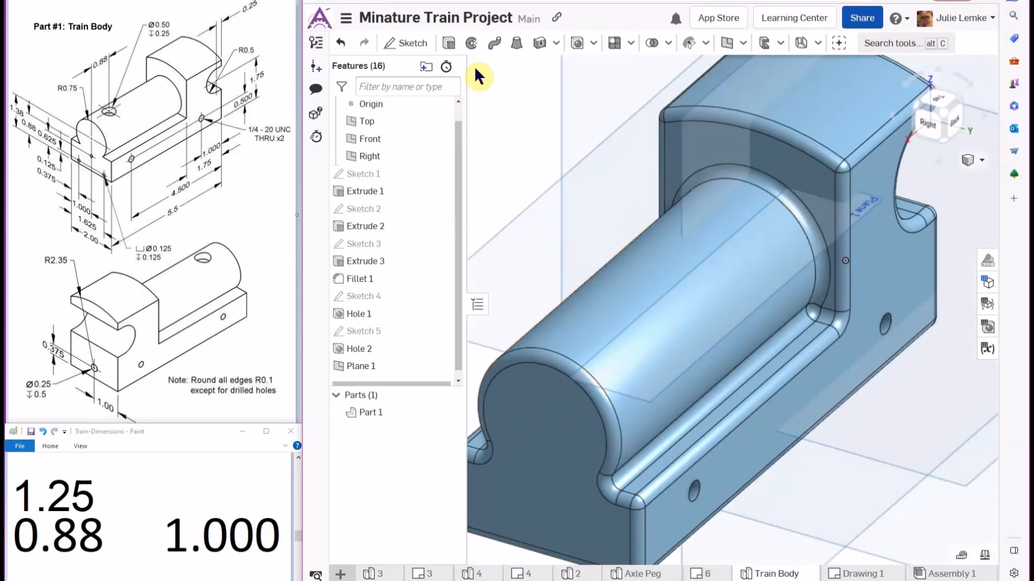
pyautogui.click(408, 48)
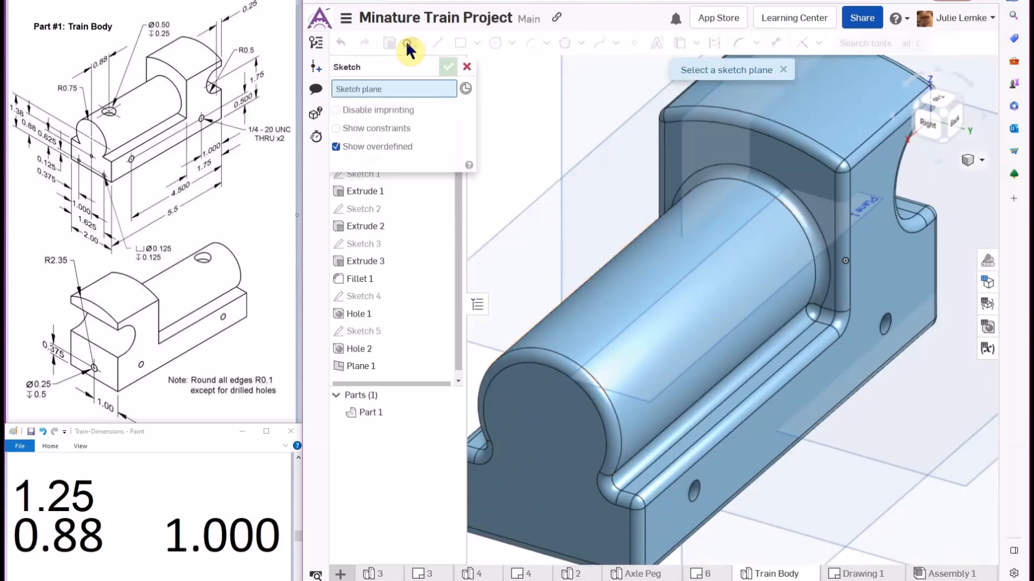
pyautogui.click(743, 323)
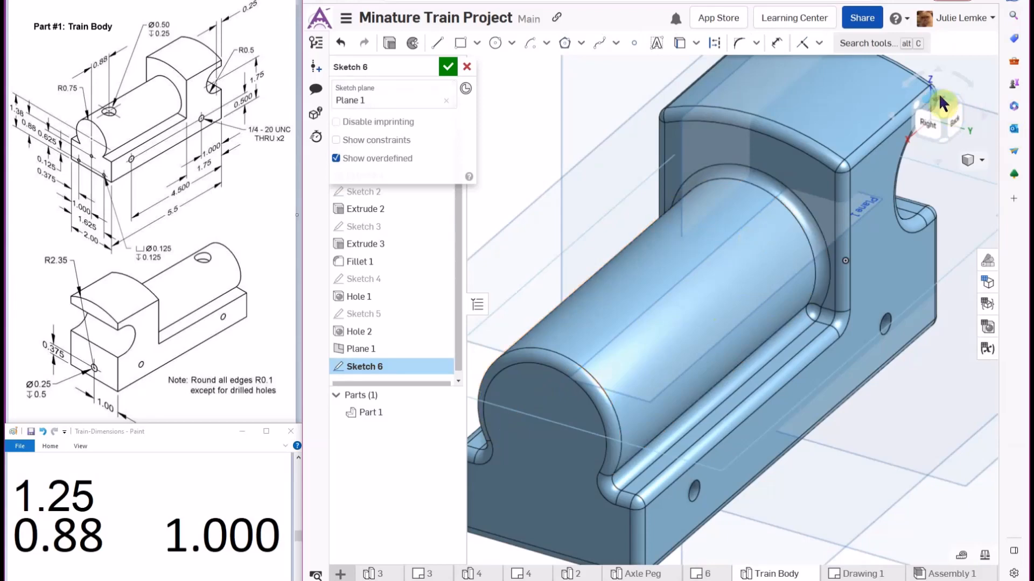
pyautogui.click(937, 101)
pyautogui.scroll(4, 761, 326)
pyautogui.scroll(-8, 761, 323)
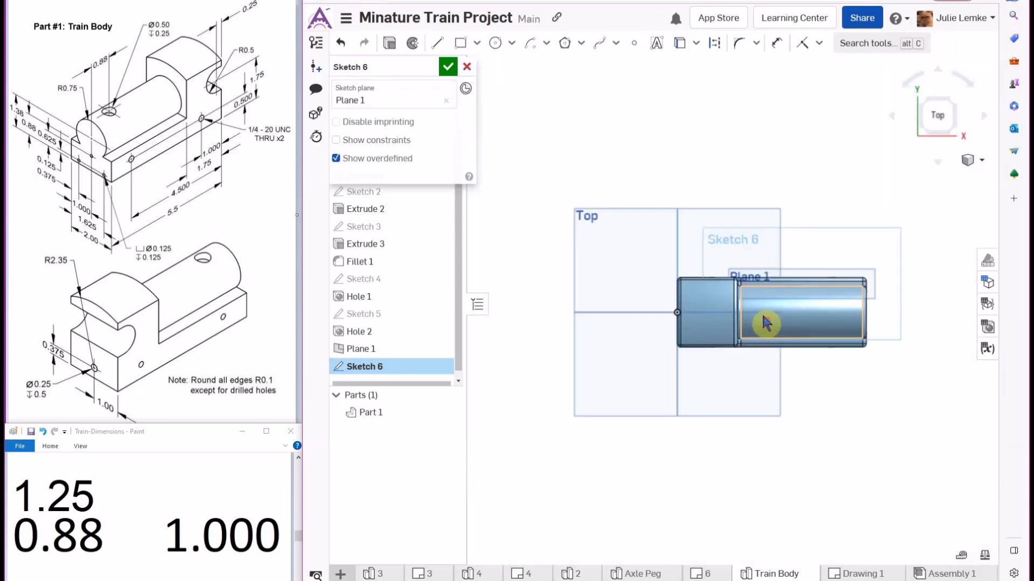
pyautogui.scroll(8, 688, 321)
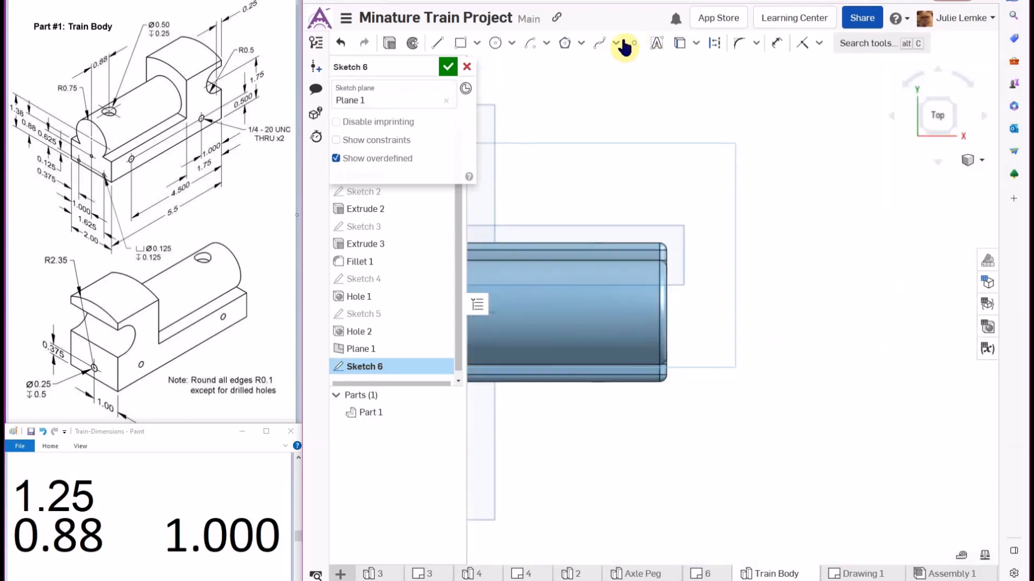
pyautogui.click(634, 45)
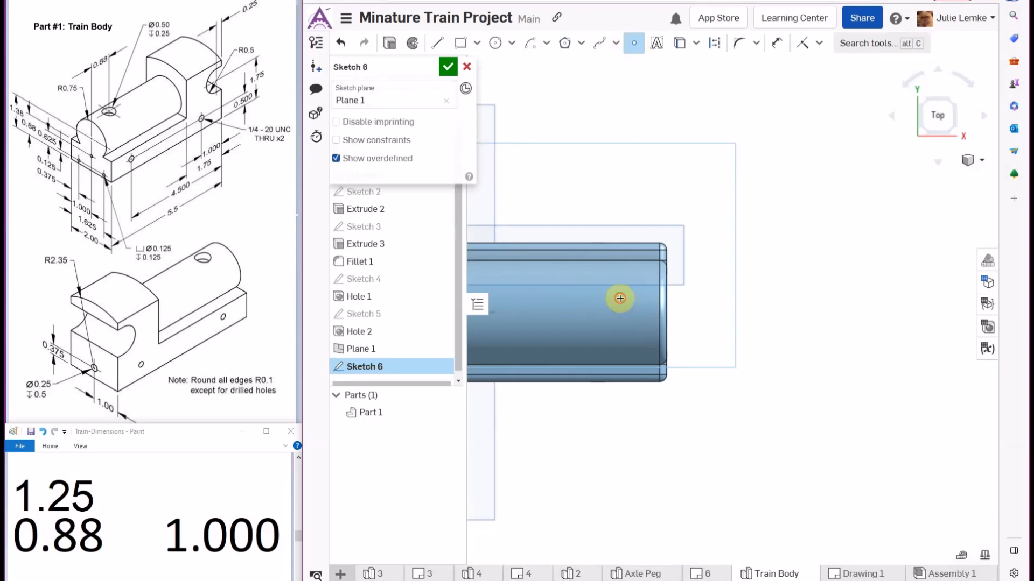
pyautogui.click(620, 298)
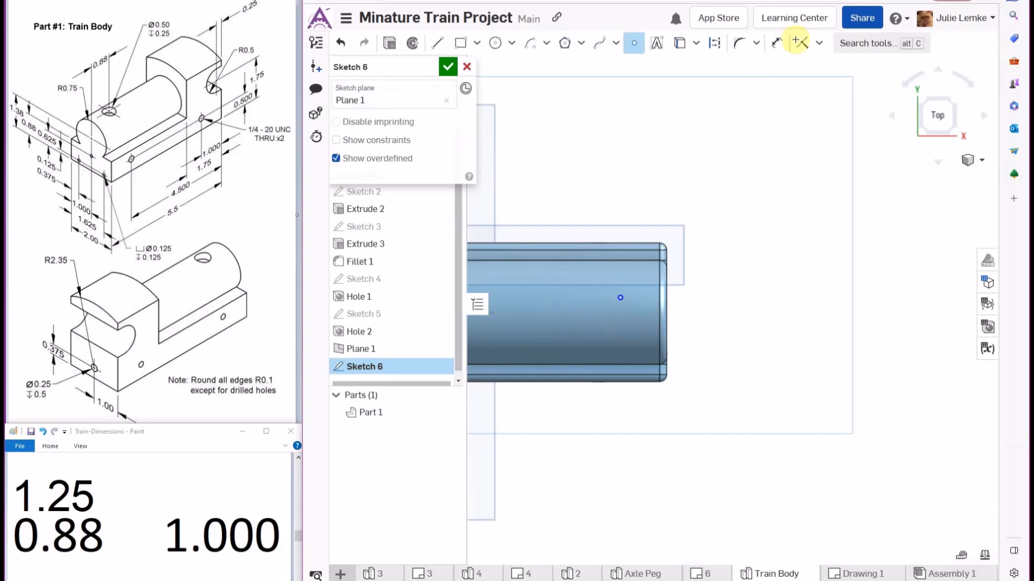
# Dimension the sketch point 1 in from the body's long outer side edge
pyautogui.click(777, 43)
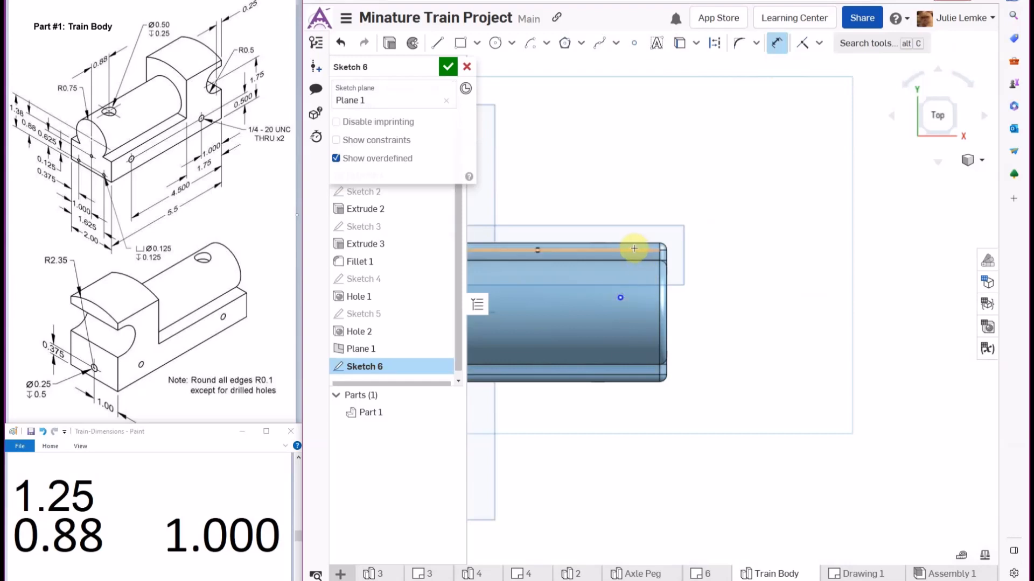
pyautogui.click(631, 243)
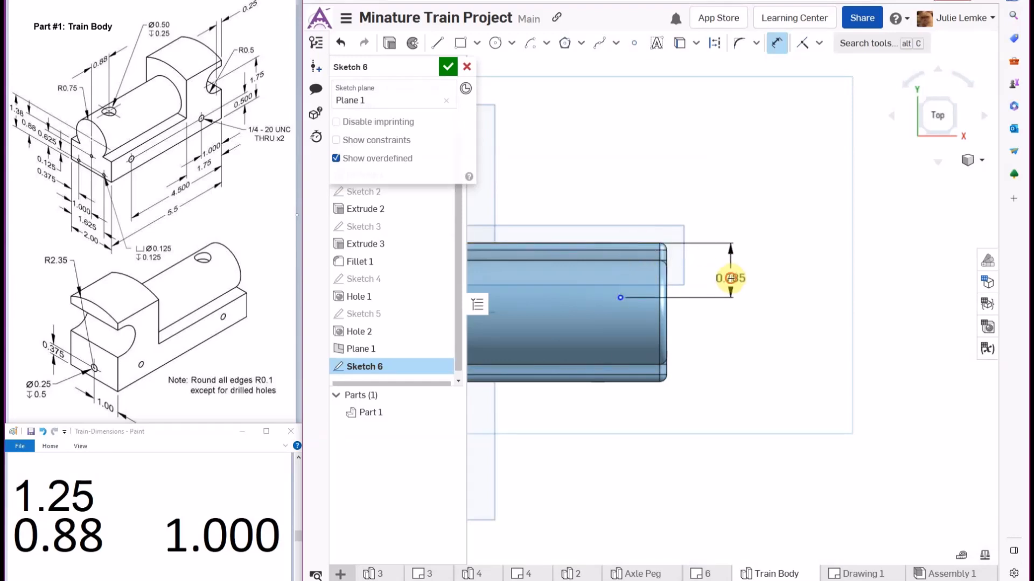
pyautogui.click(730, 280)
pyautogui.write('1')
pyautogui.press('Return')
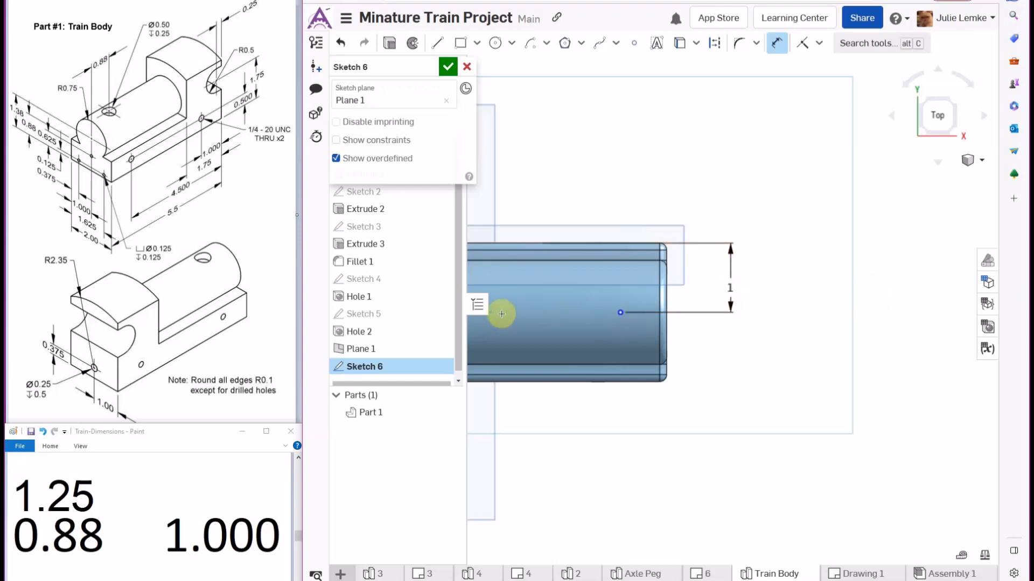
# Dimension the sketch point 0.88 in from the boiler's free end and finish the sketch
pyautogui.click(619, 312)
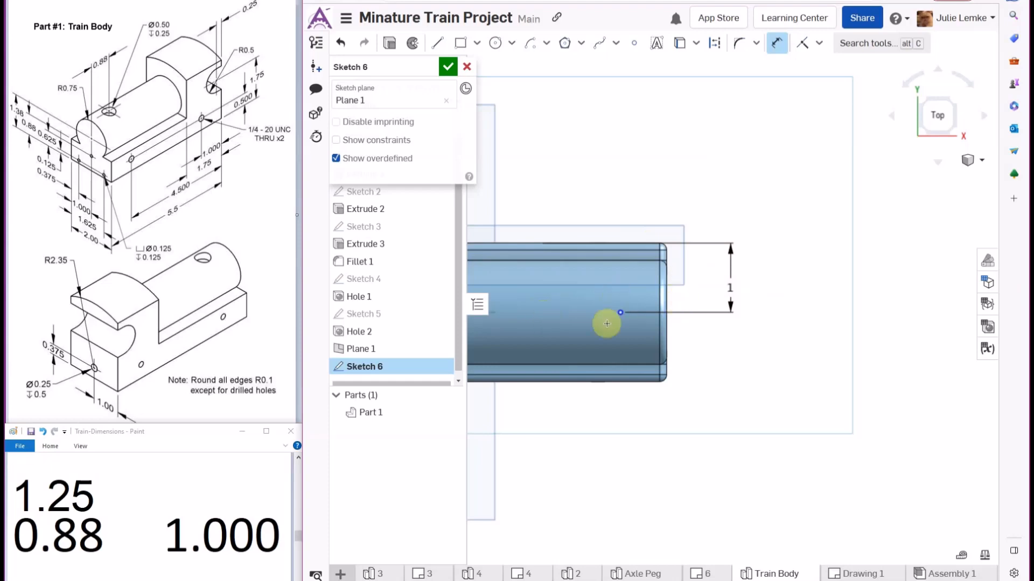
pyautogui.click(666, 295)
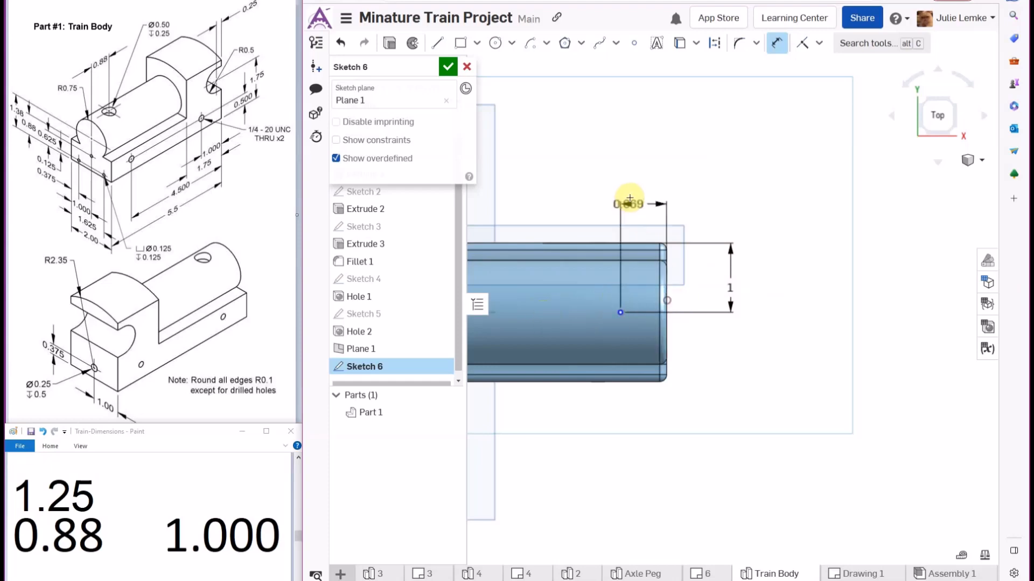
pyautogui.click(708, 189)
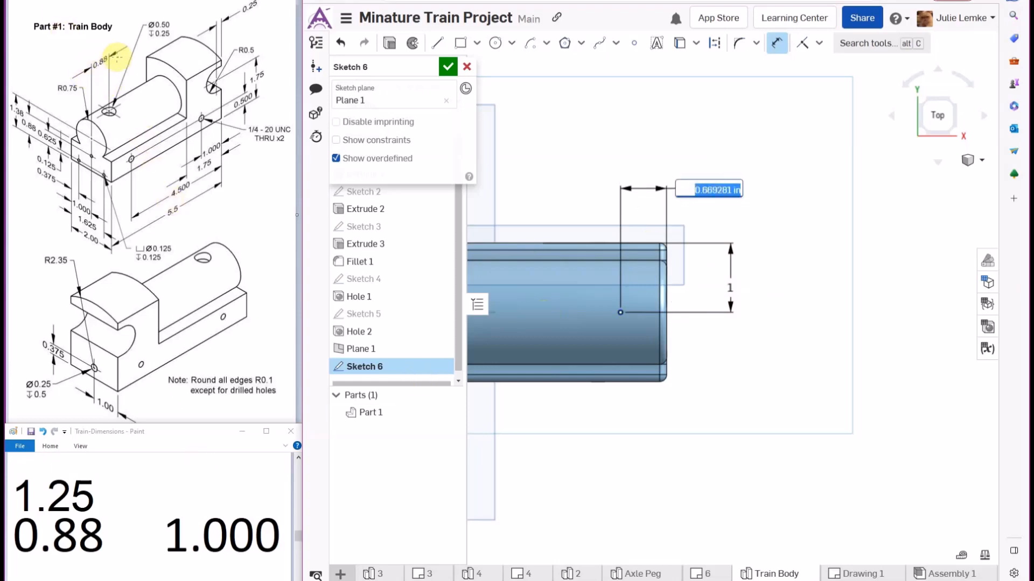
pyautogui.write('0.88')
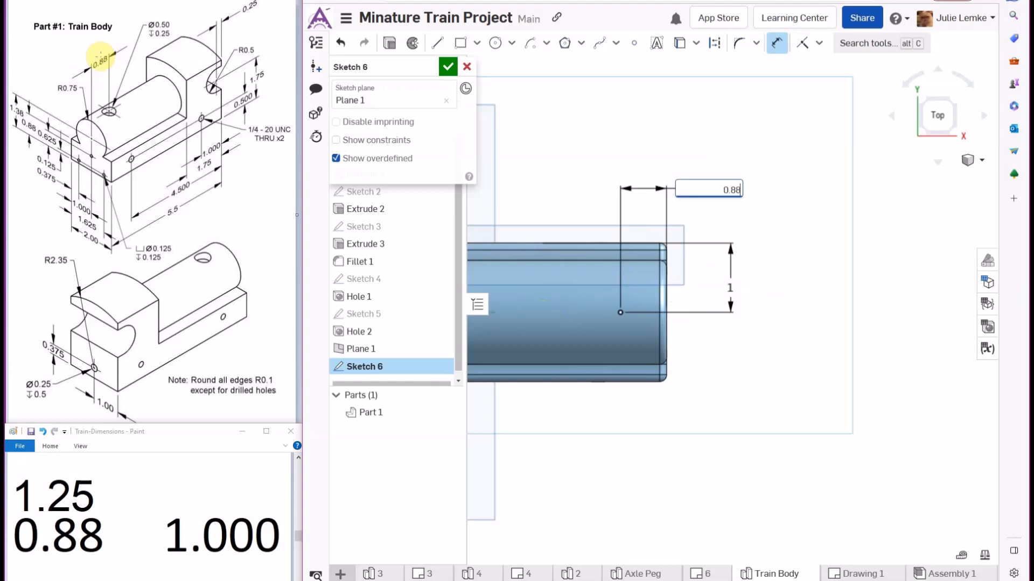
pyautogui.press('Return')
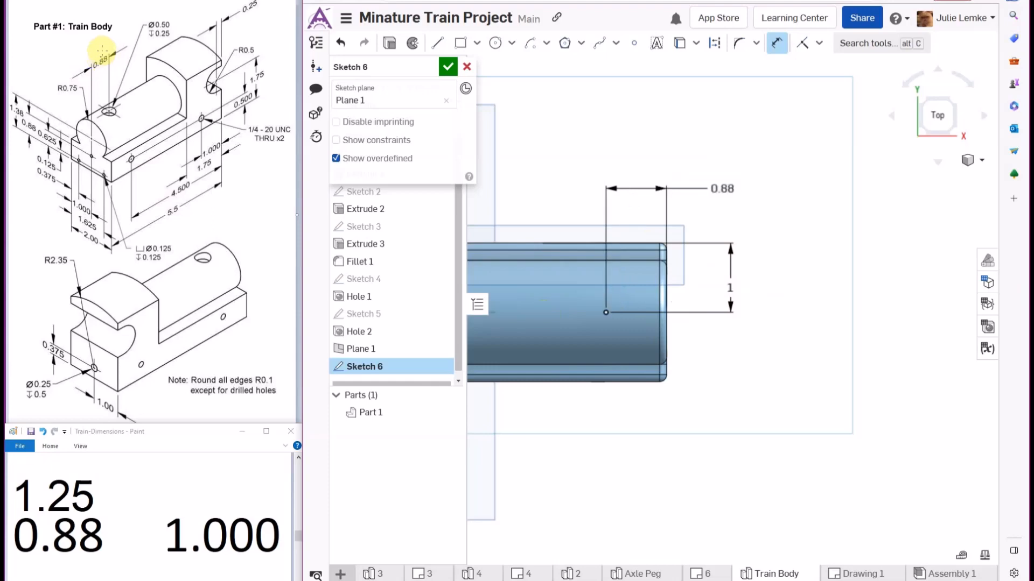
pyautogui.click(447, 67)
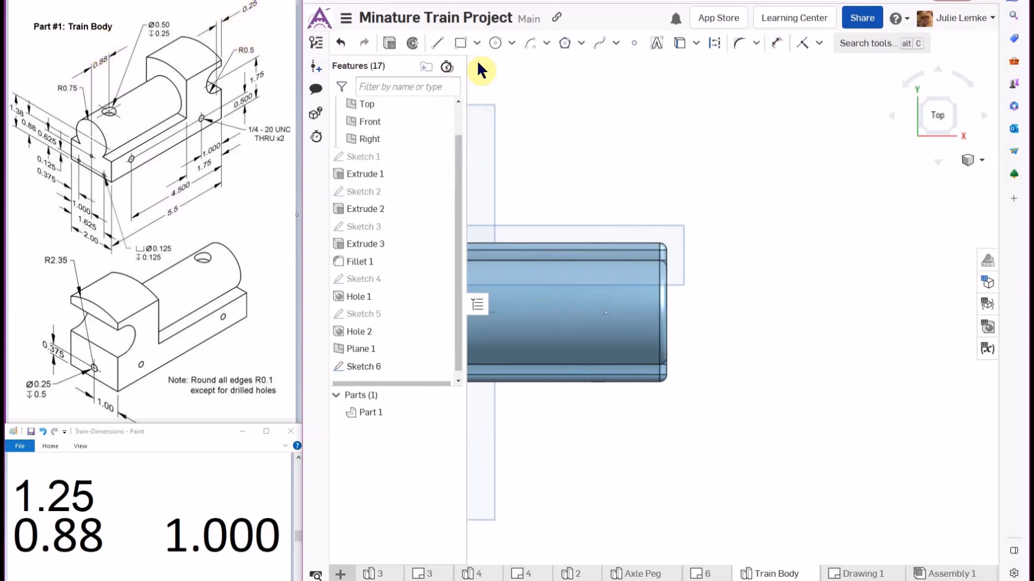
# Start a simple hole on the train body at the sketch point above the boiler near its free end
pyautogui.click(952, 127)
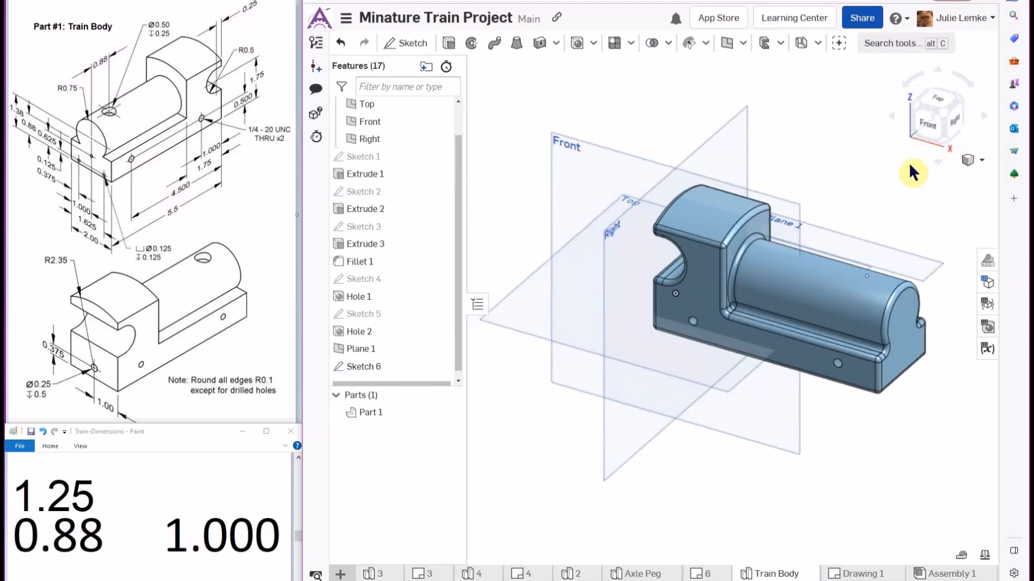
pyautogui.click(574, 44)
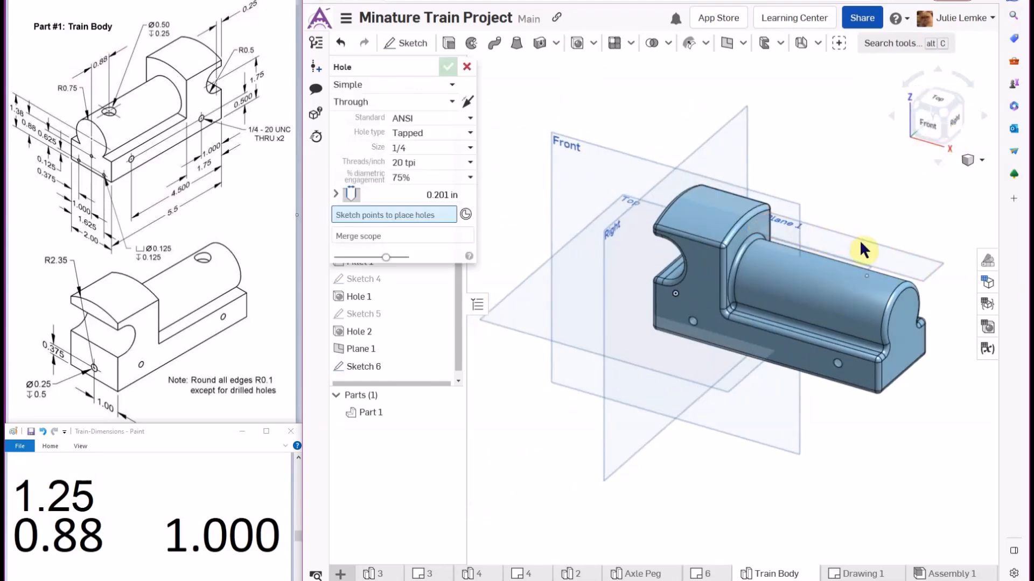
pyautogui.click(868, 276)
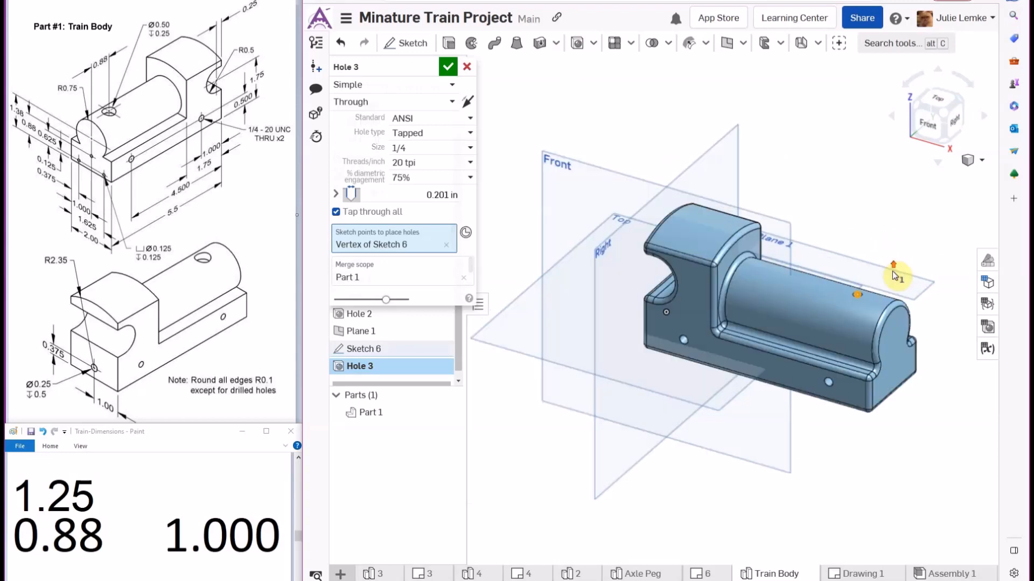
pyautogui.scroll(5, 893, 271)
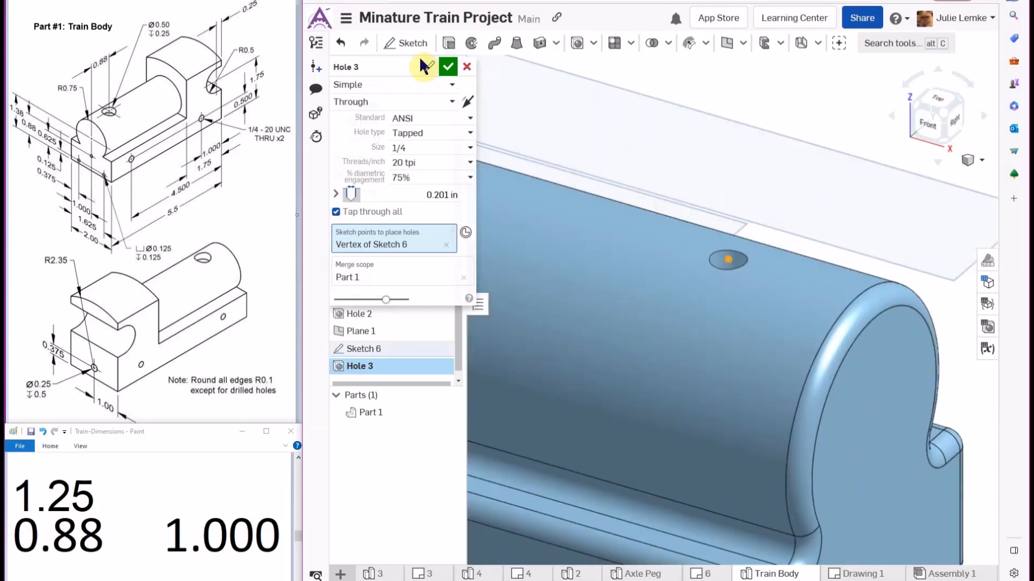
# Change the boiler hole's type to Clearance and try the Custom standard before returning it to ANSI
pyautogui.click(422, 135)
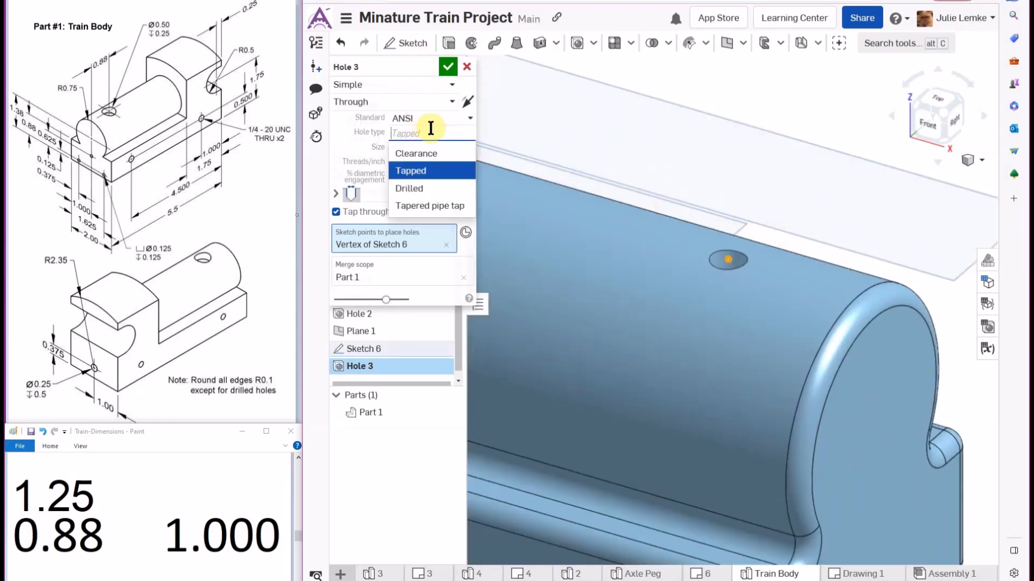
pyautogui.click(434, 154)
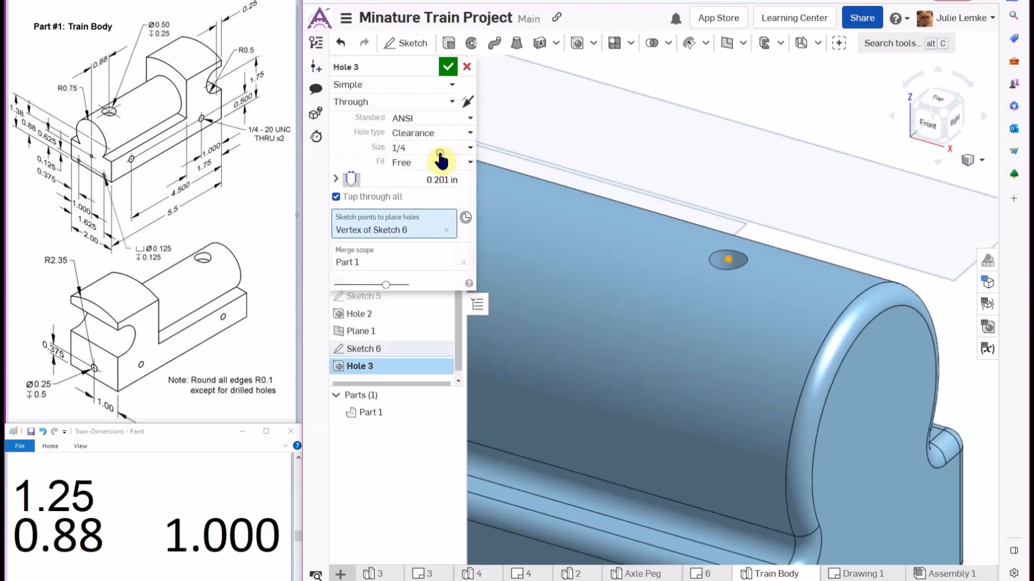
pyautogui.click(440, 119)
pyautogui.click(439, 138)
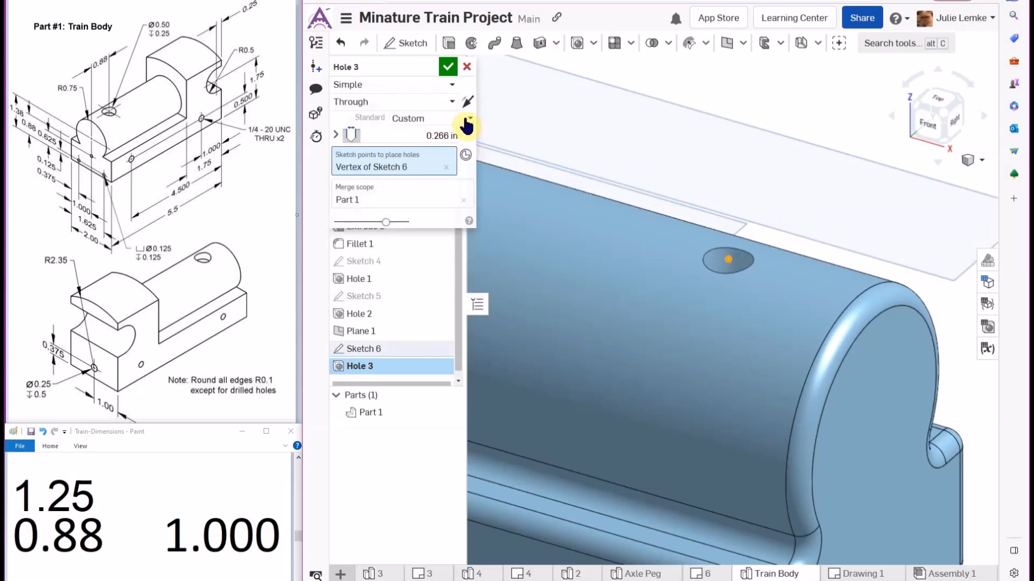
pyautogui.click(467, 126)
pyautogui.click(431, 155)
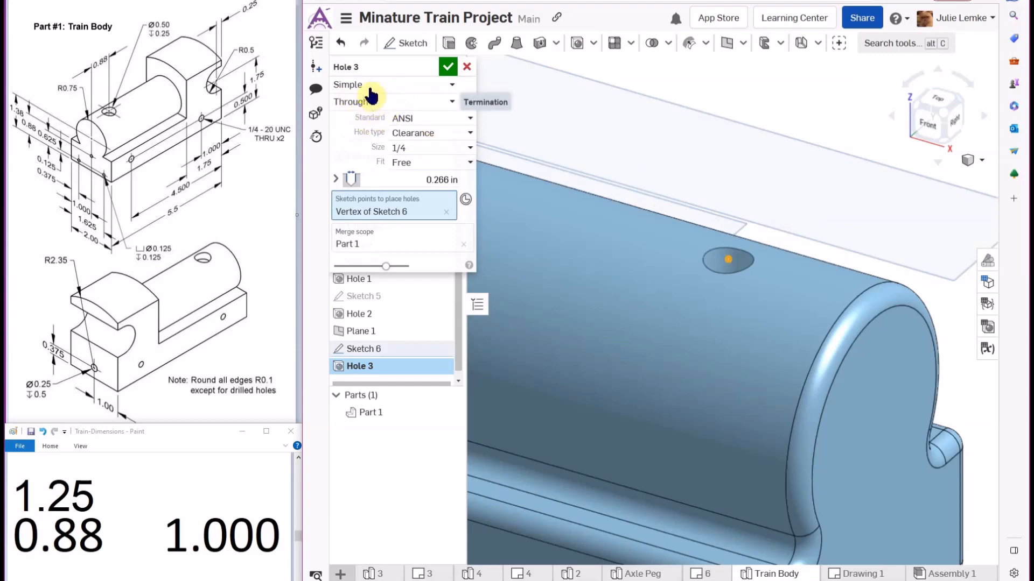
# Make the boiler-top hole blind with a 0.5 in diameter and 0.25 in depth, and finish the hole
pyautogui.click(372, 97)
pyautogui.click(364, 142)
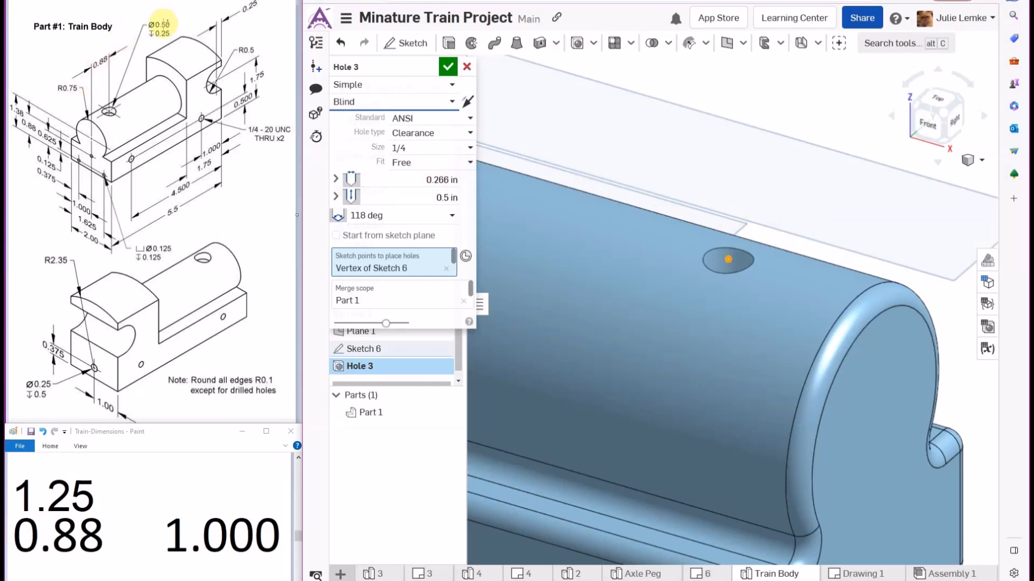
pyautogui.moveTo(297, 536); pyautogui.dragTo(298, 555)
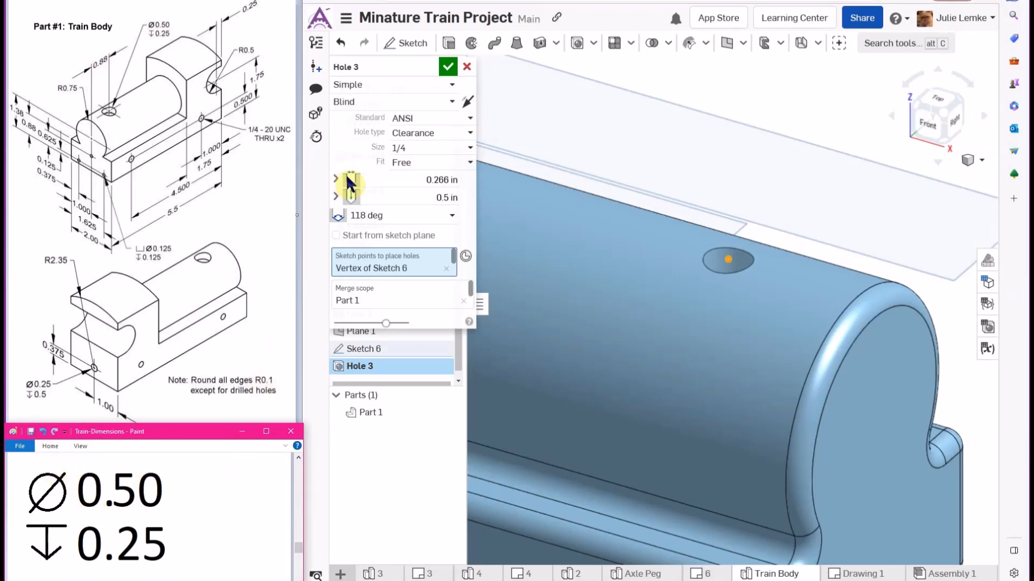
pyautogui.click(433, 180)
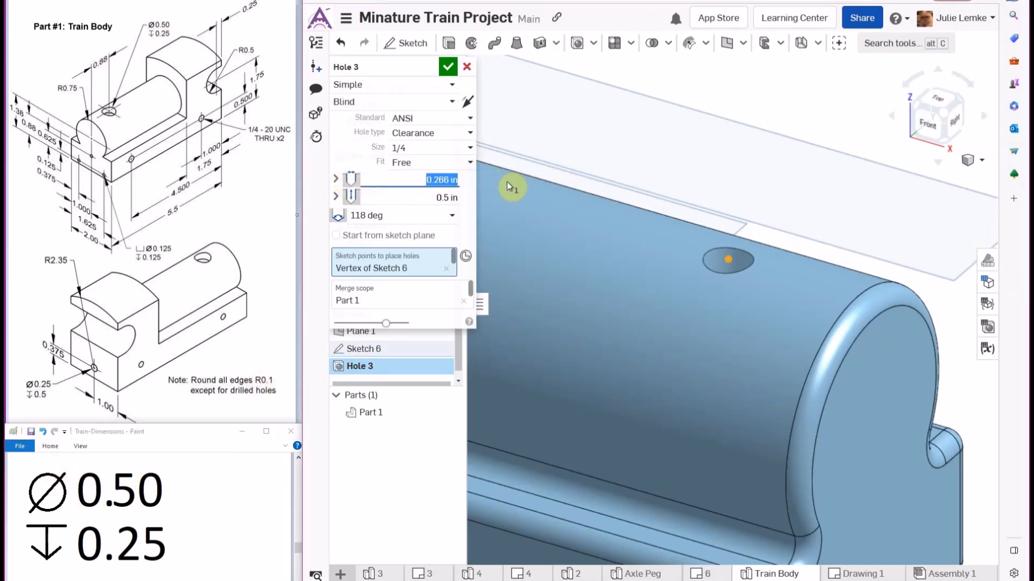
pyautogui.write('0.5')
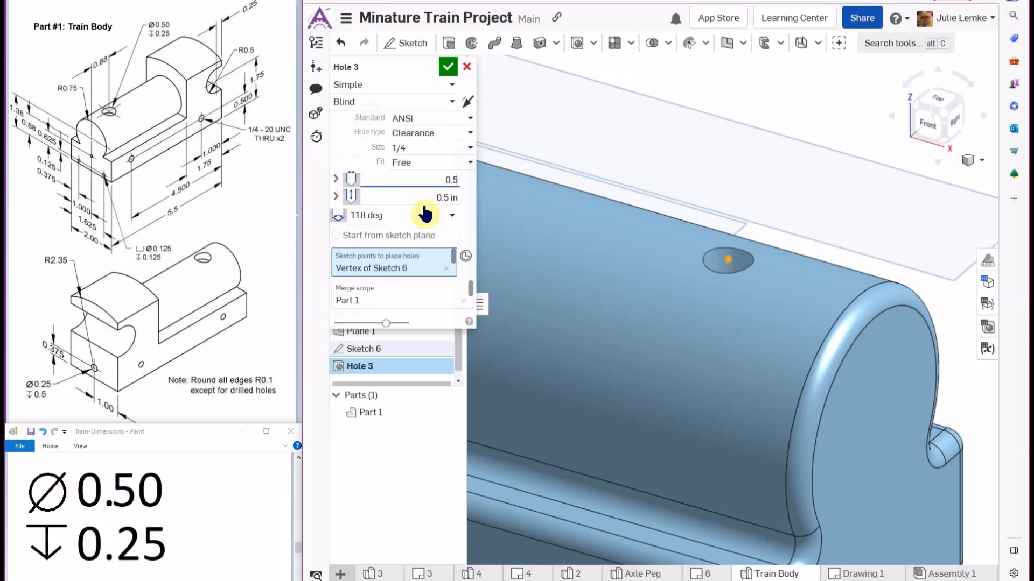
pyautogui.press('Tab')
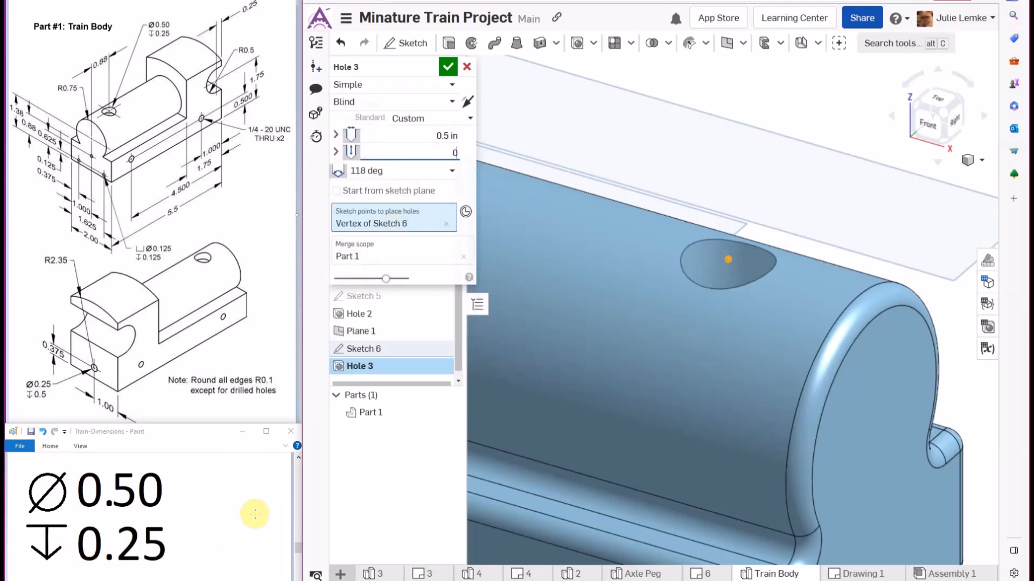
pyautogui.write('0.25')
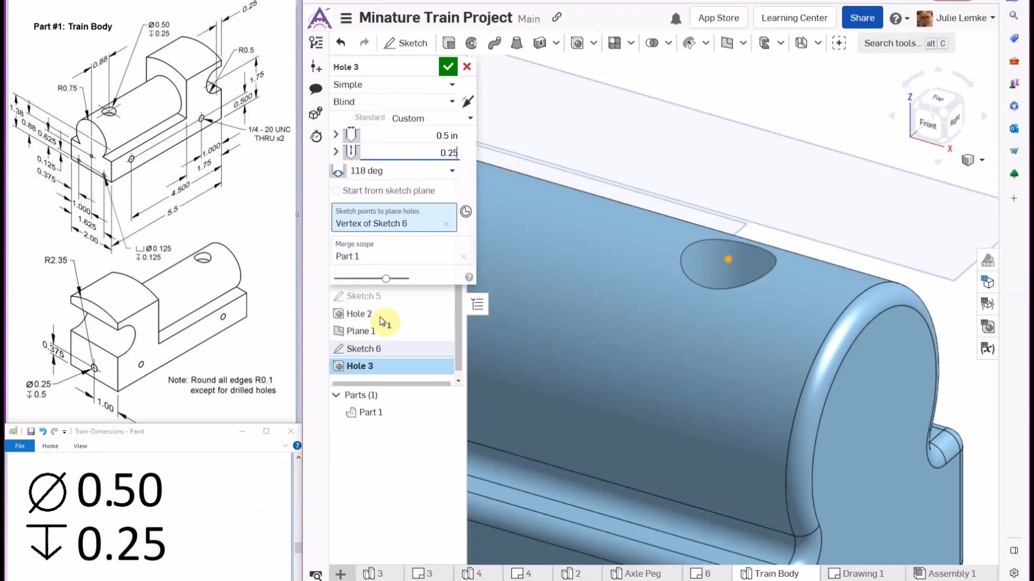
pyautogui.click(402, 134)
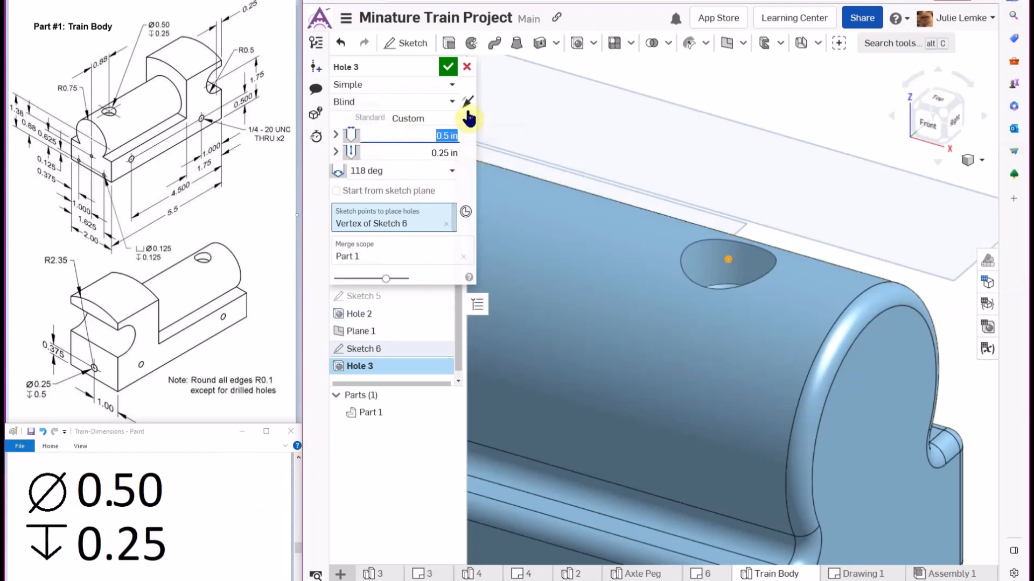
pyautogui.click(448, 67)
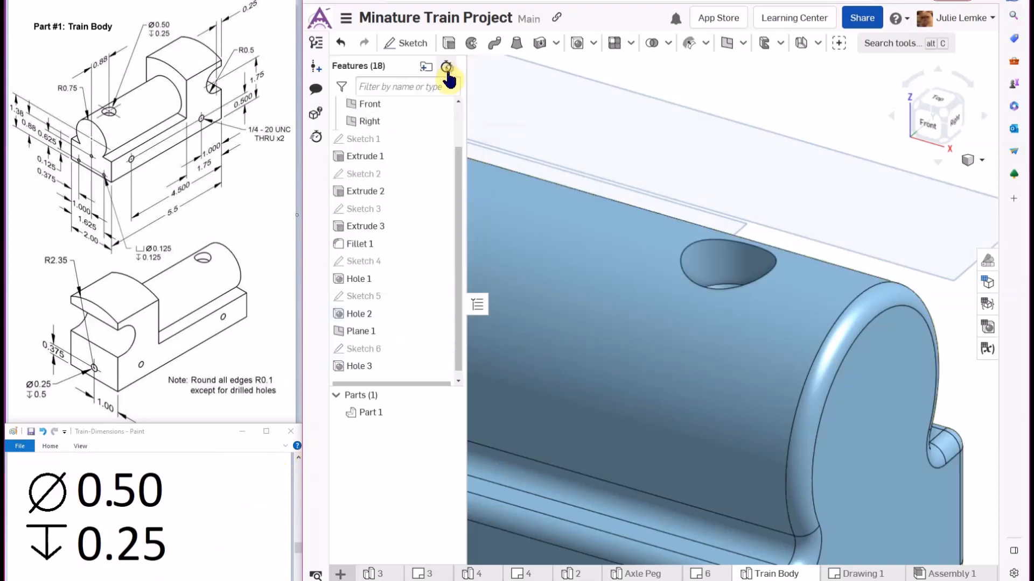
# Start a sketch on the flat face at the boiler's free end and view that face straight on
pyautogui.click(959, 98)
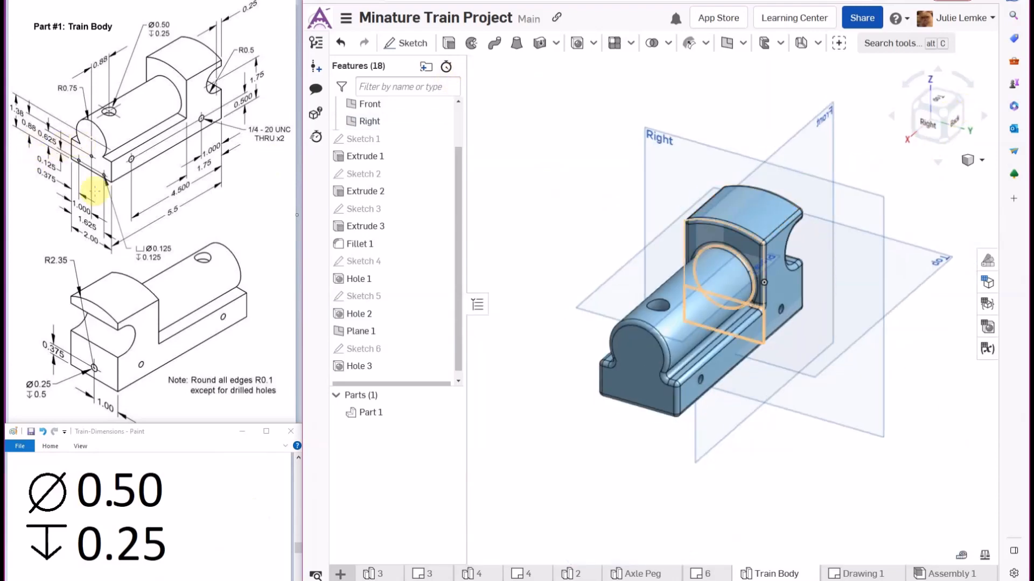
pyautogui.click(294, 550)
pyautogui.scroll(-5, 295, 554)
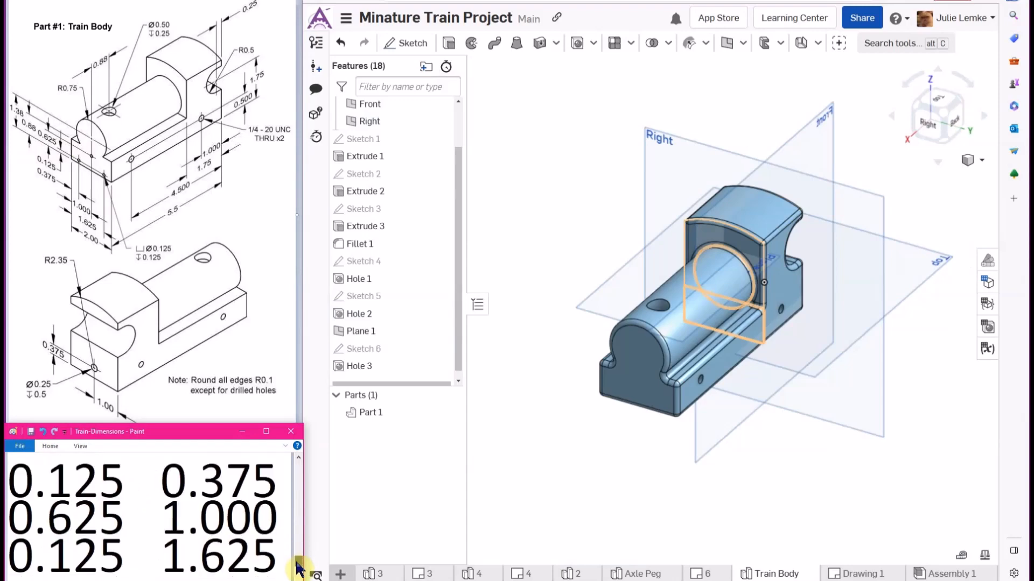
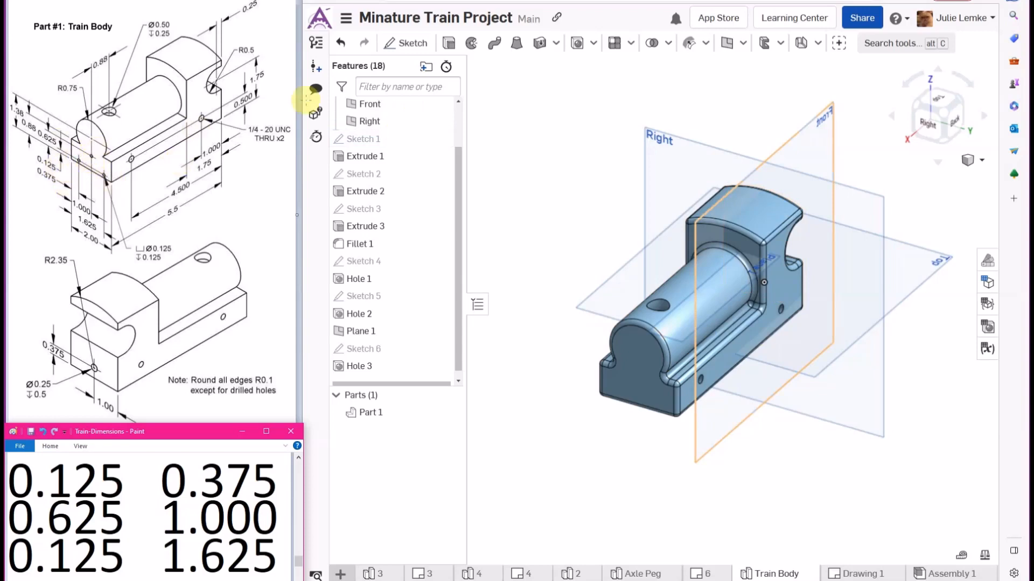
pyautogui.click(410, 45)
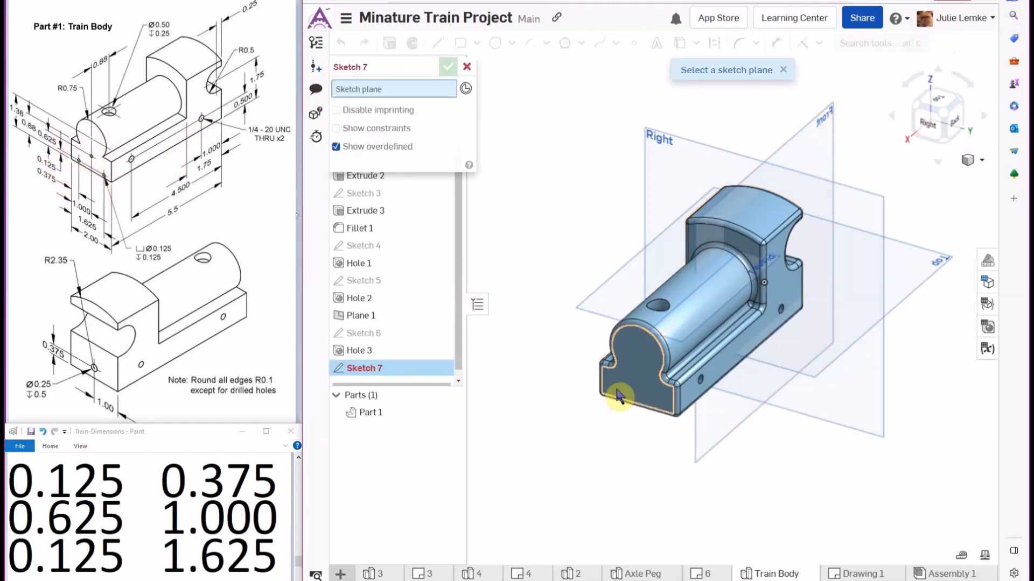
pyautogui.click(641, 396)
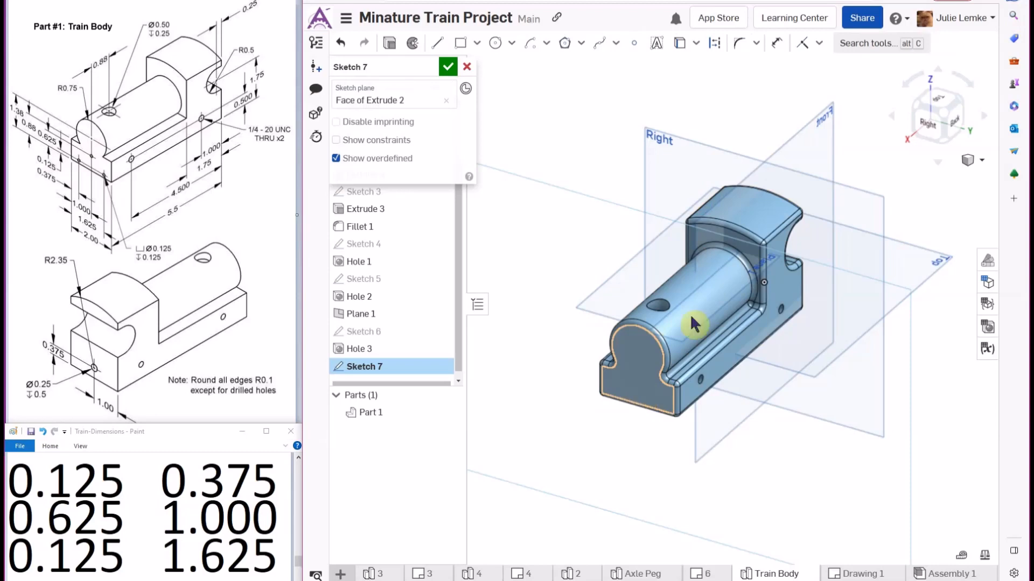
pyautogui.click(926, 124)
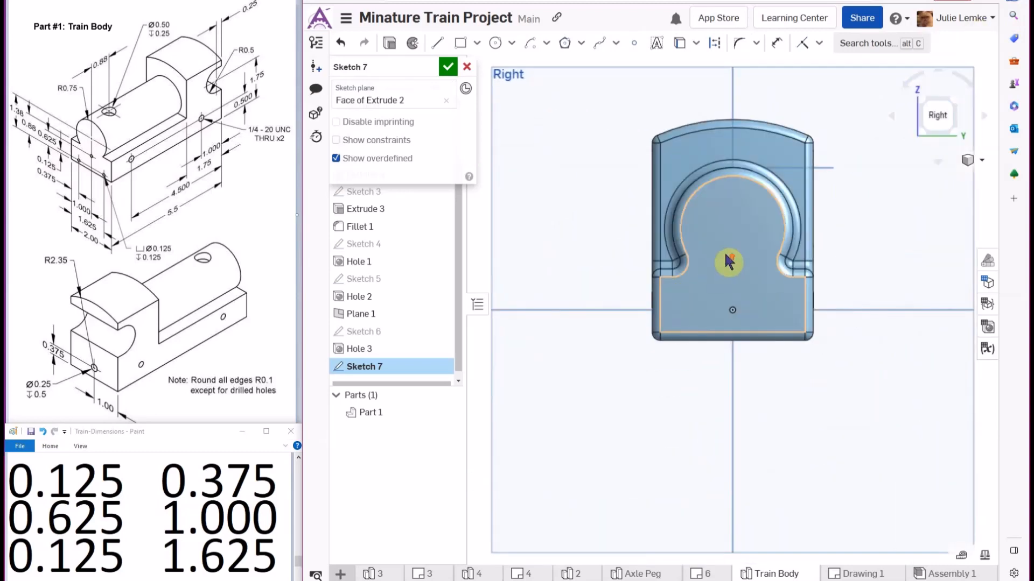
# Place three sketch points on the end face: one near each lower corner and one higher near the middle
pyautogui.scroll(5, 729, 251)
pyautogui.click(632, 47)
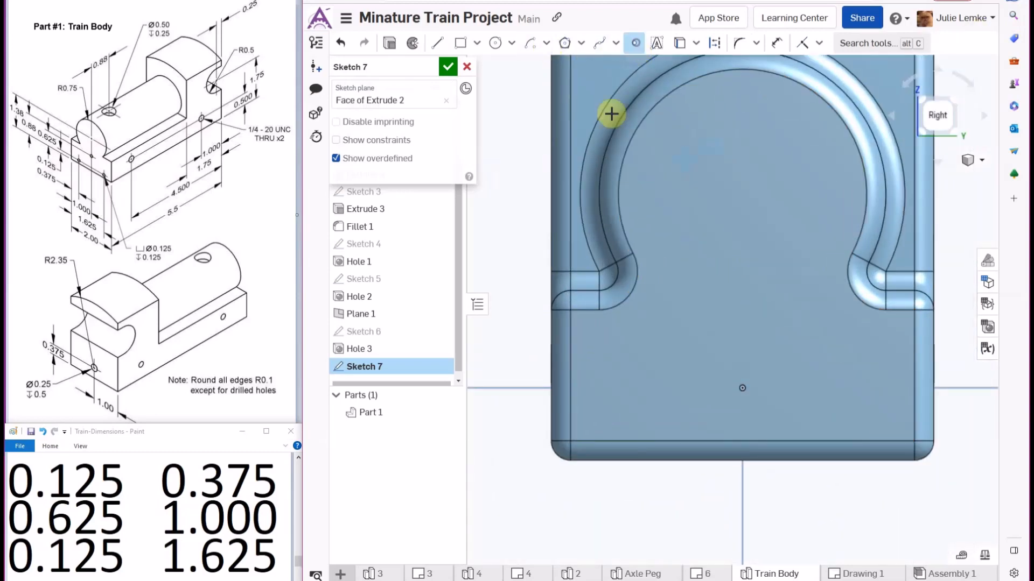
pyautogui.click(613, 423)
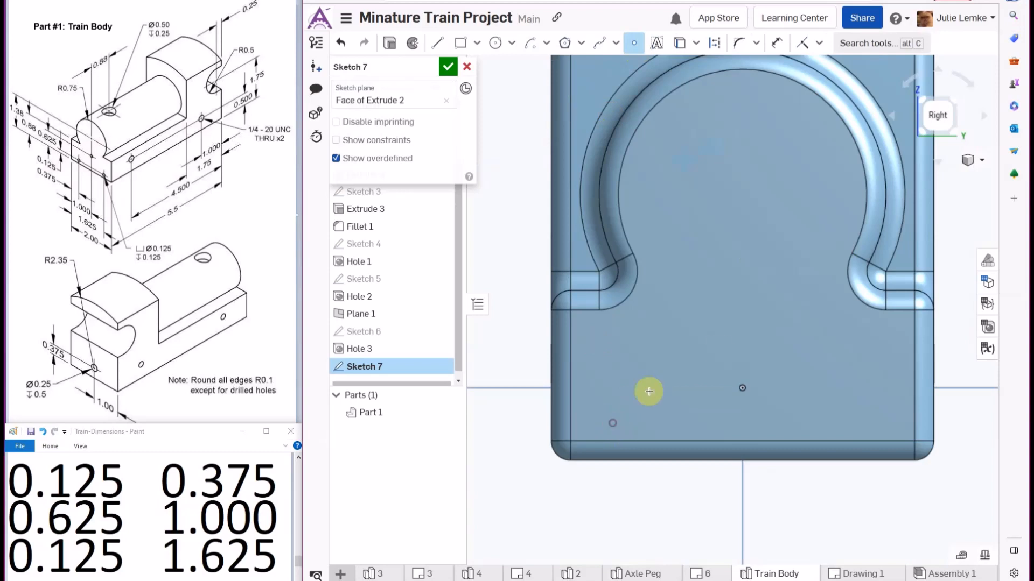
pyautogui.click(762, 339)
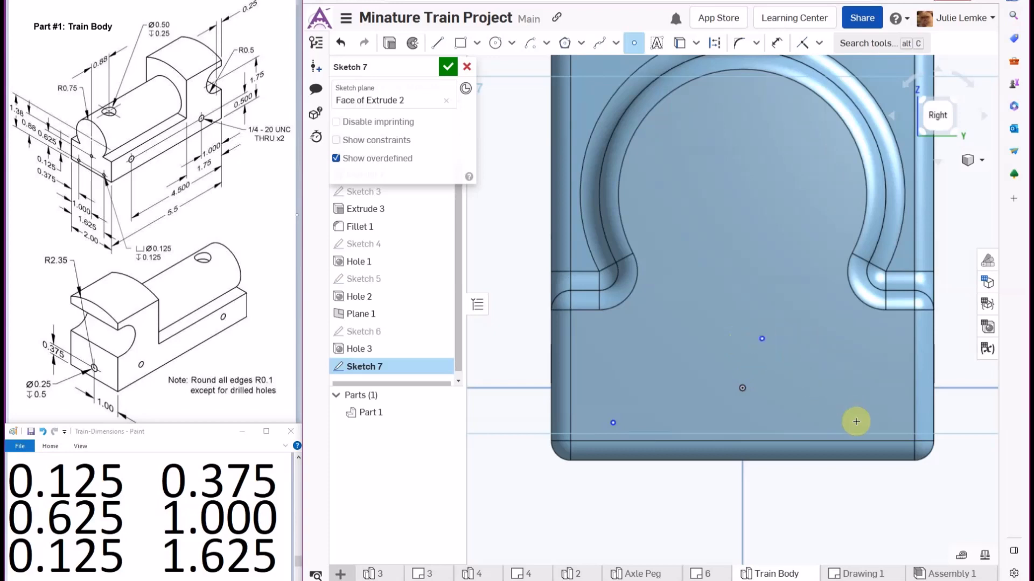
pyautogui.click(852, 413)
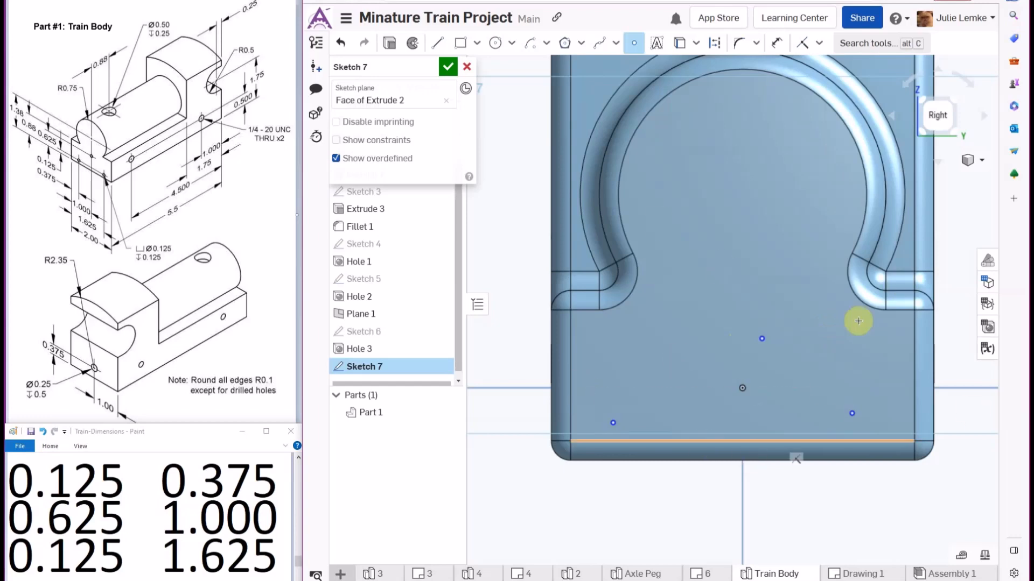
# Dimension the lower-left sketch point 0.125 in above the body's bottom edge
pyautogui.click(776, 43)
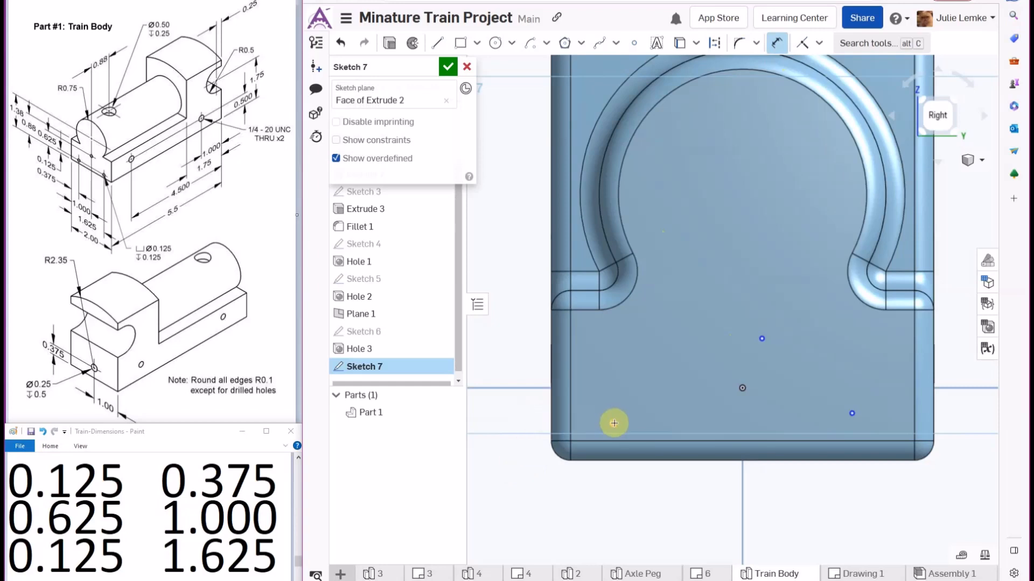
pyautogui.click(613, 423)
pyautogui.click(604, 460)
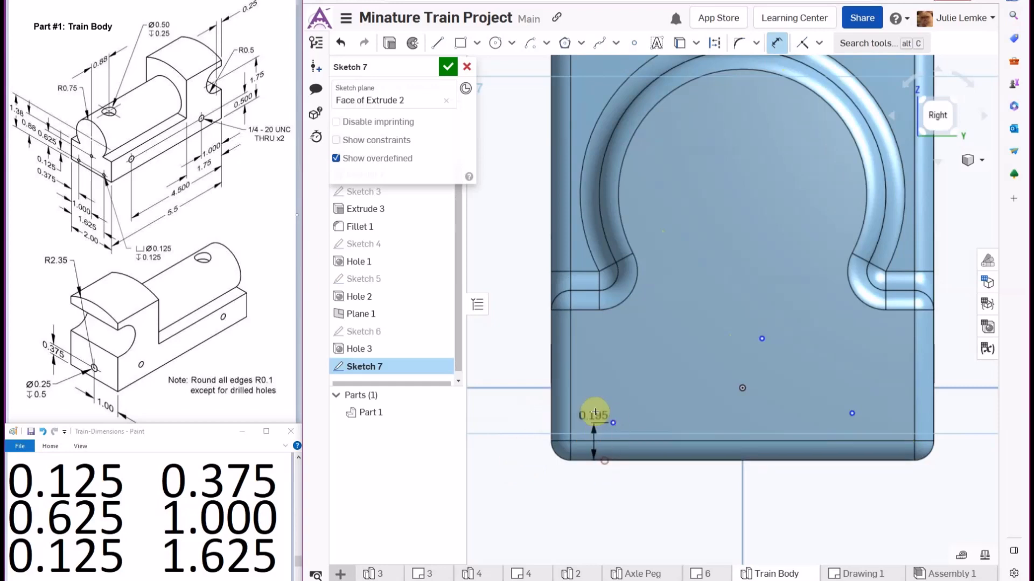
pyautogui.click(502, 440)
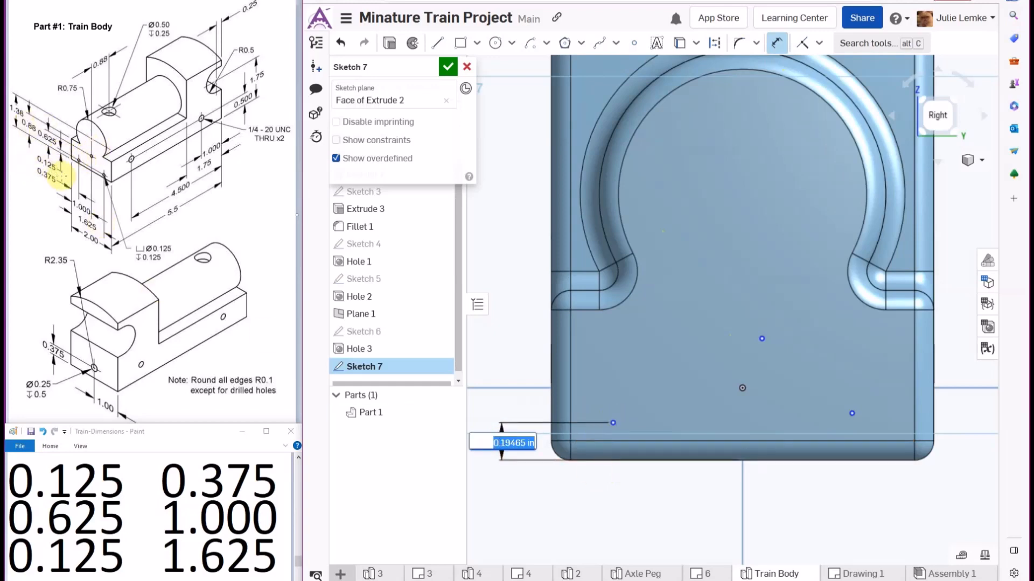
pyautogui.write('0')
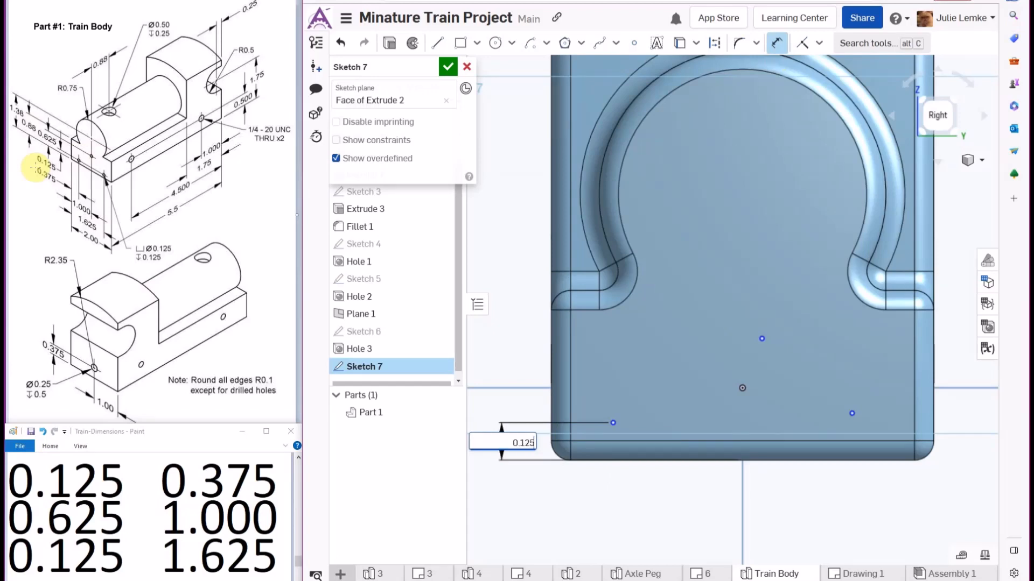
pyautogui.write('.125')
pyautogui.press('Return')
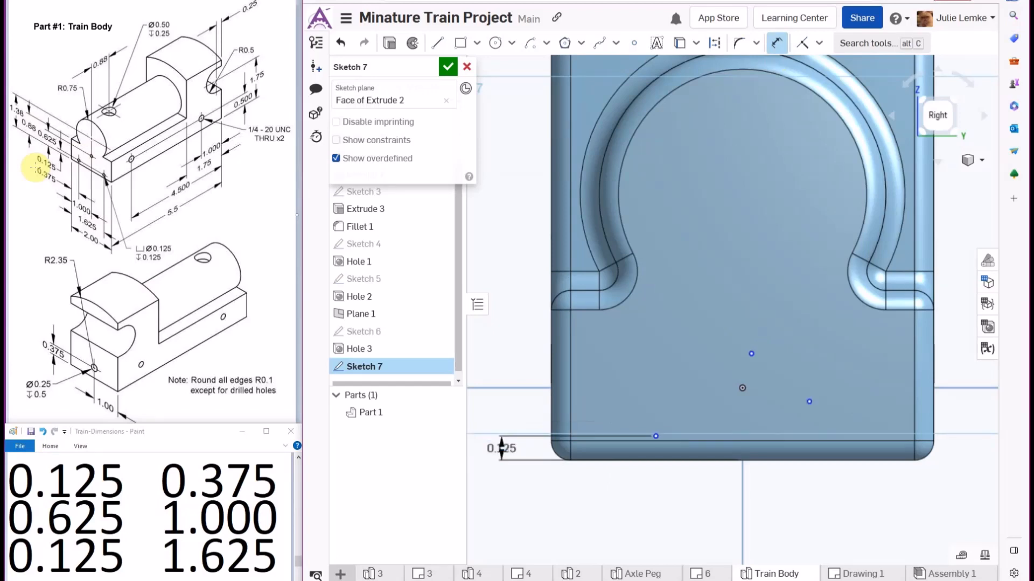
# Dimension the upper middle sketch point 0.625 in above the body's bottom edge
pyautogui.click(689, 461)
pyautogui.click(751, 353)
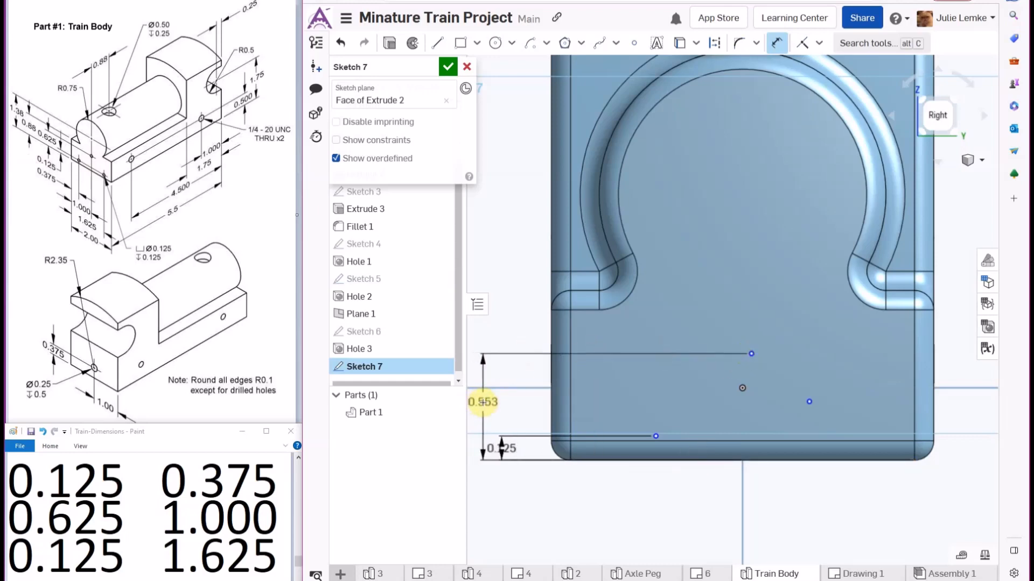
pyautogui.click(483, 402)
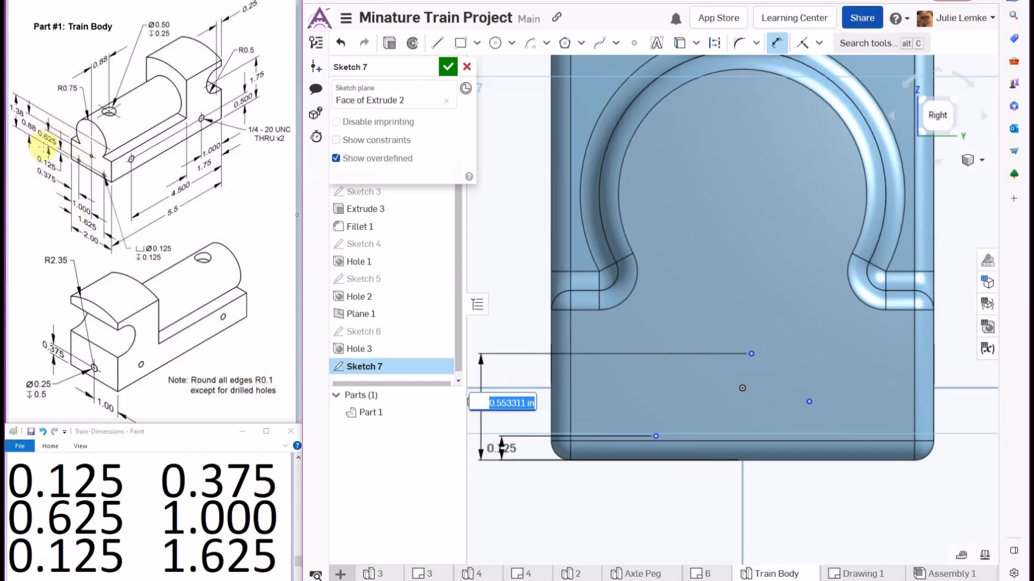
pyautogui.write('0.6')
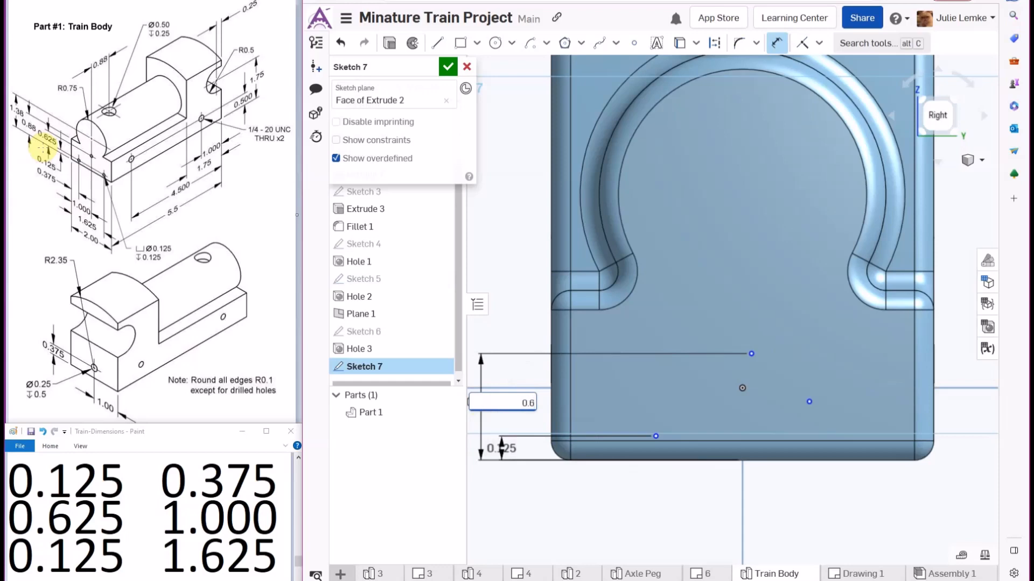
pyautogui.write('25')
pyautogui.press('Return')
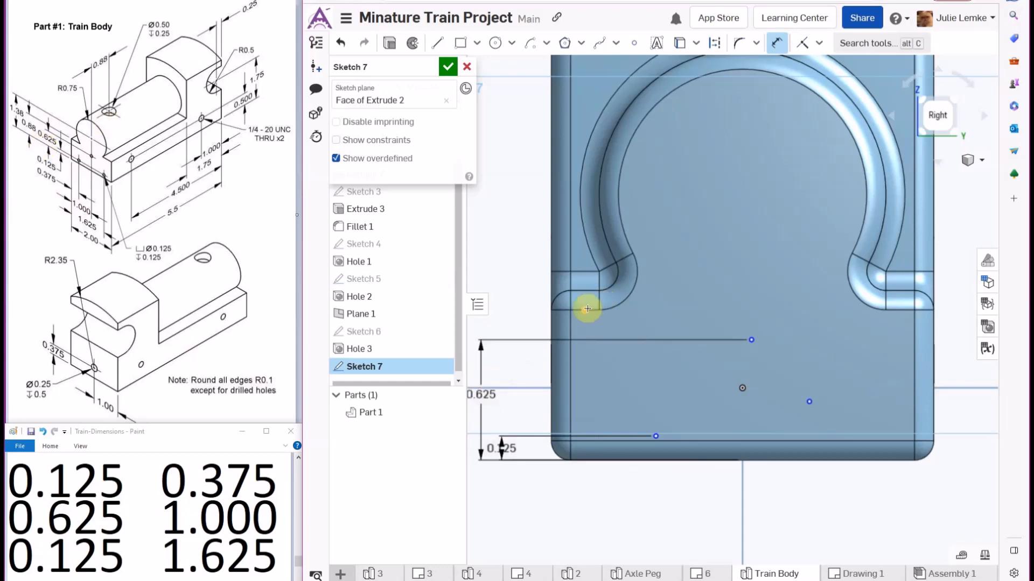
# Dimension the lower-right sketch point 0.125 in above the body's bottom edge and move the lower-left point's height label clear of its arrows
pyautogui.click(809, 402)
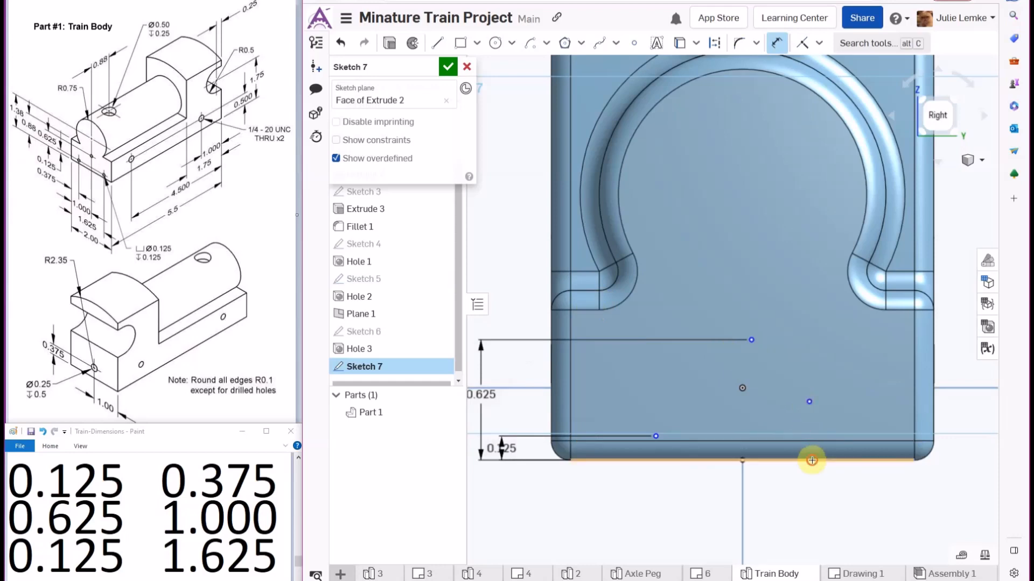
pyautogui.click(813, 460)
pyautogui.click(964, 480)
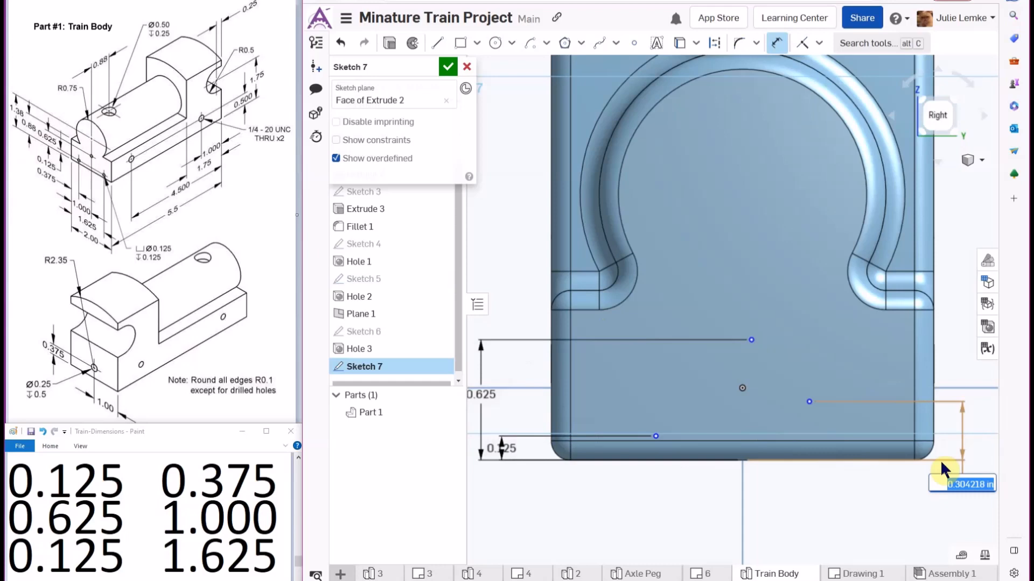
pyautogui.write('0.125')
pyautogui.press('Return')
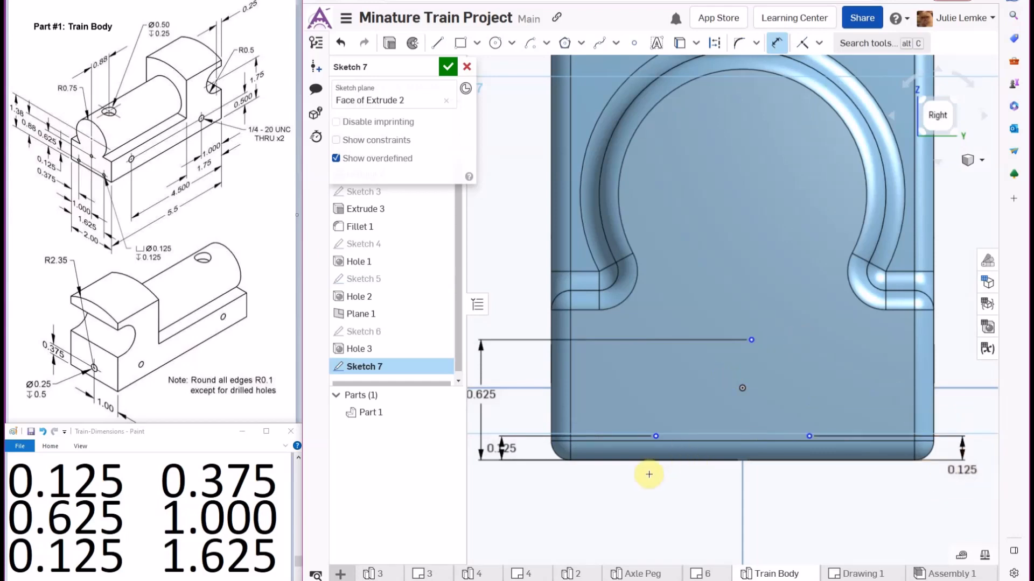
pyautogui.press('Escape')
pyautogui.moveTo(513, 448); pyautogui.dragTo(509, 482)
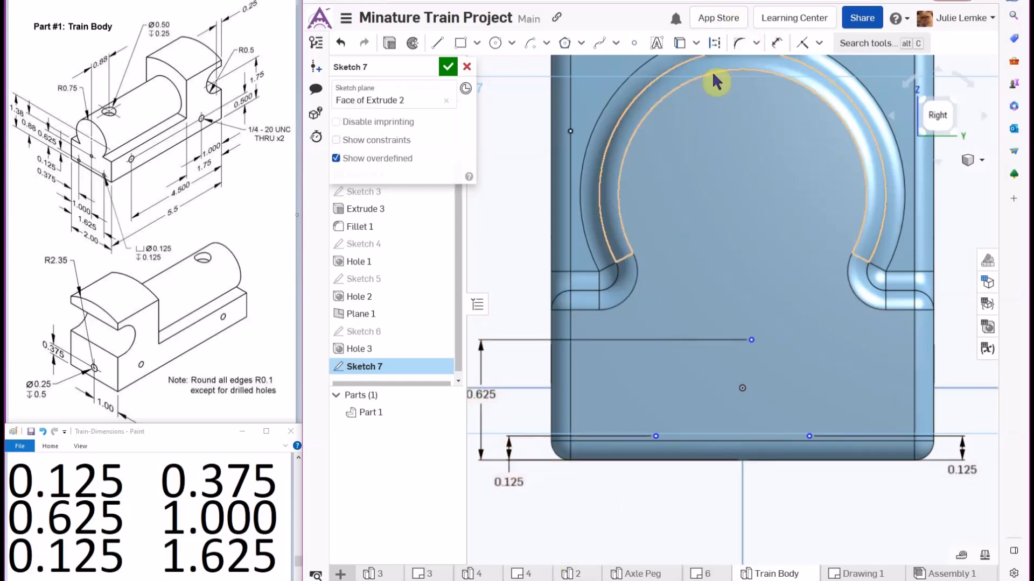
# Dimension the lower-left sketch point 0.375 in horizontally from the body's left edge
pyautogui.click(785, 46)
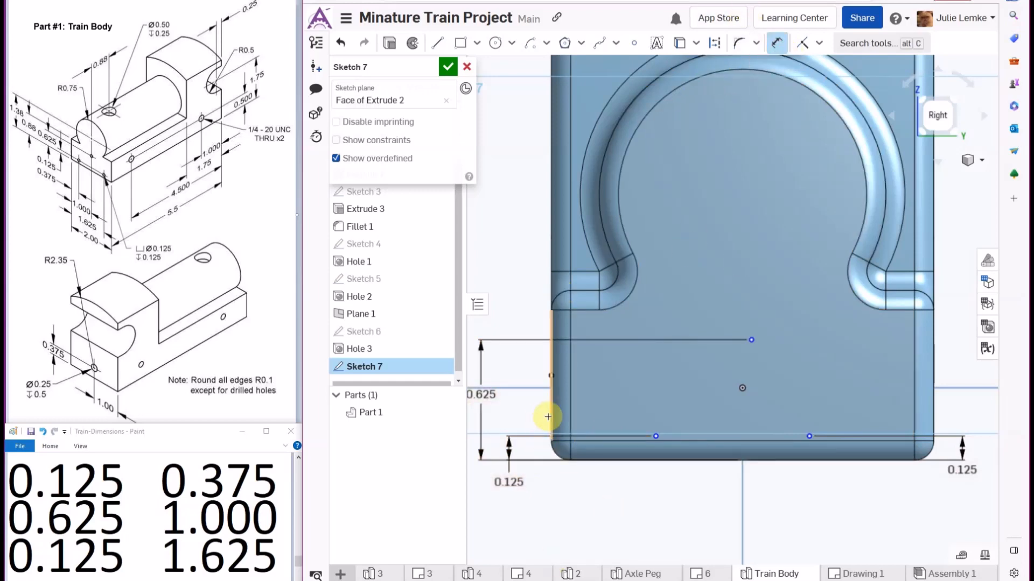
pyautogui.click(634, 444)
pyautogui.click(656, 436)
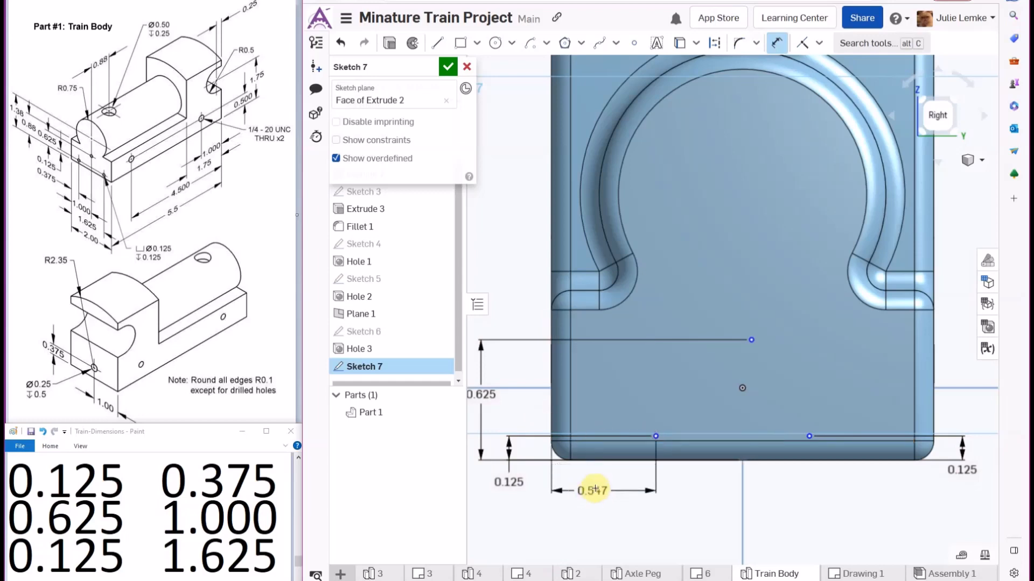
pyautogui.click(593, 489)
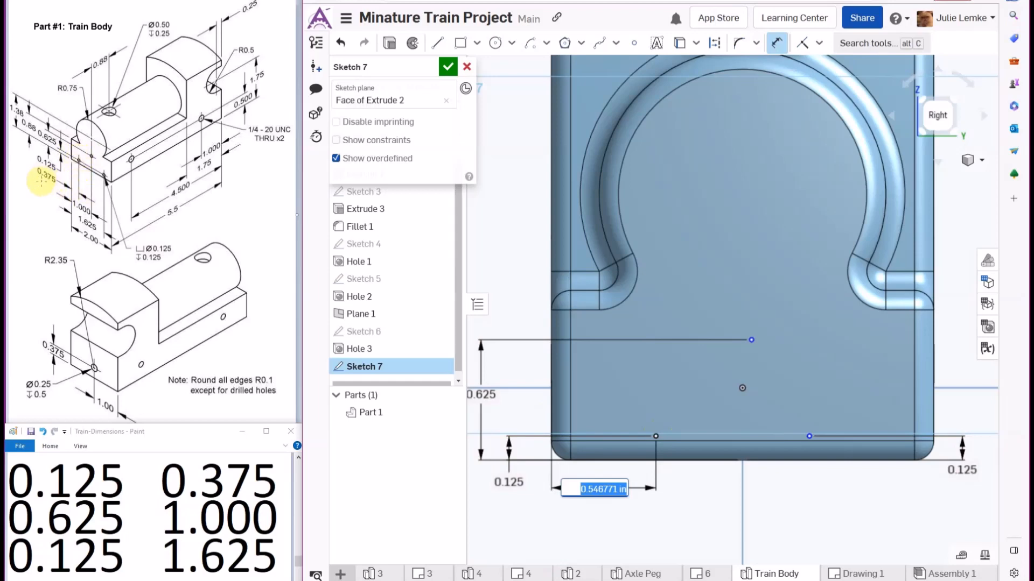
pyautogui.write('0.3')
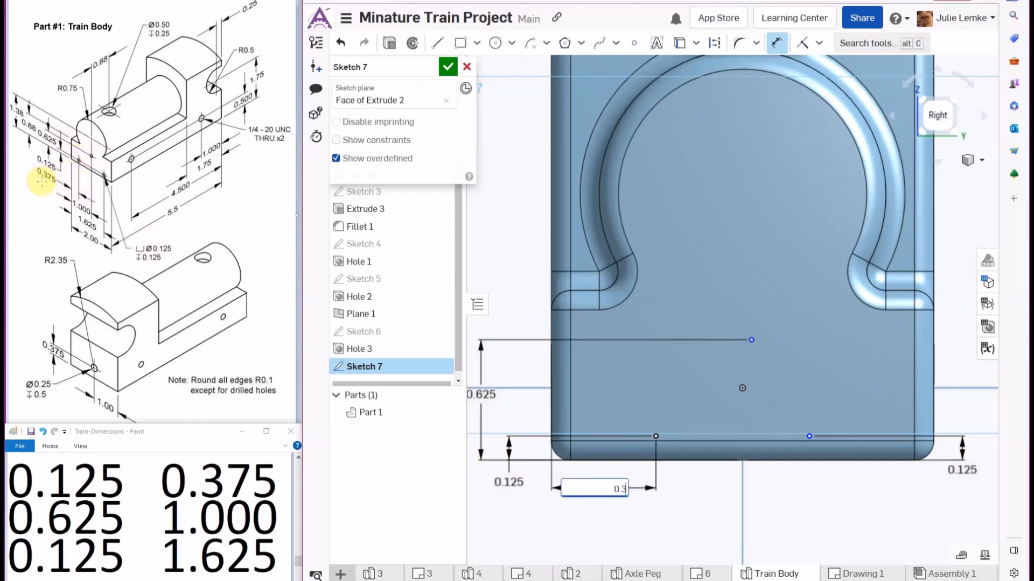
pyautogui.write('75')
pyautogui.press('Return')
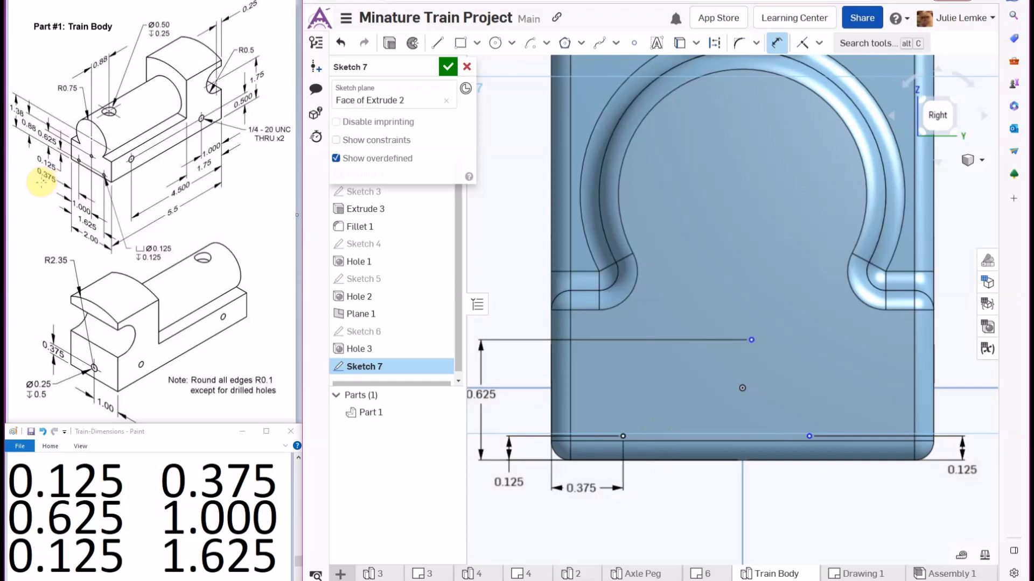
# Dimension the upper middle sketch point 1 in horizontally from the body's left edge
pyautogui.click(551, 411)
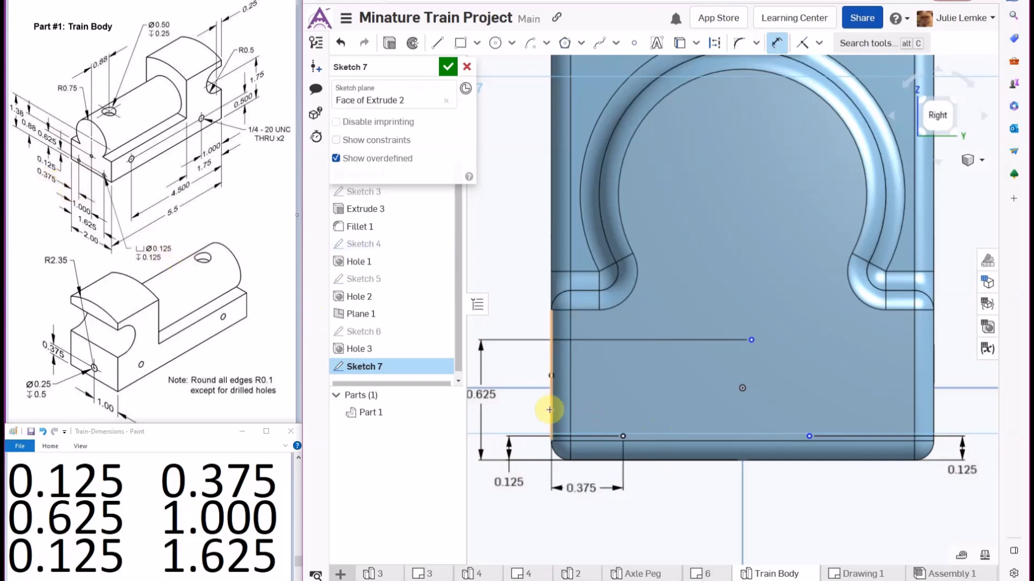
pyautogui.click(751, 340)
pyautogui.click(626, 526)
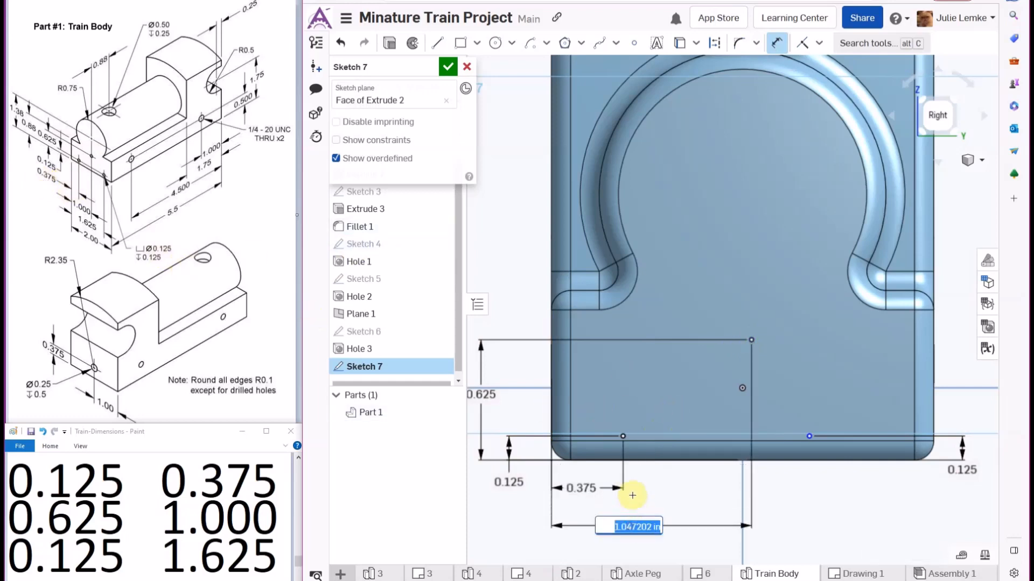
pyautogui.write('1')
pyautogui.press('Return')
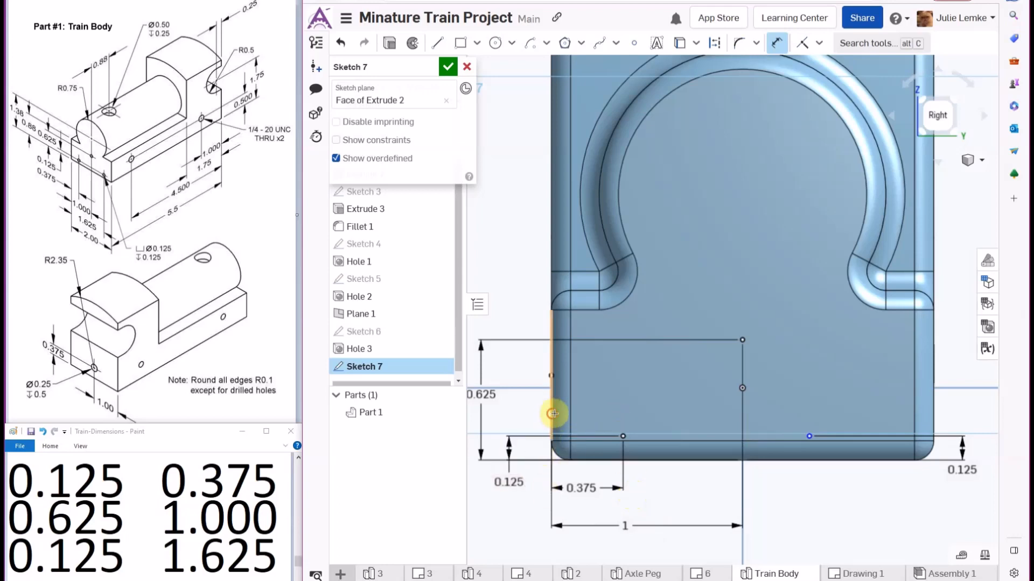
# Dimension the lower-right sketch point 1.625 in from the body's left edge and finish the sketch
pyautogui.click(811, 436)
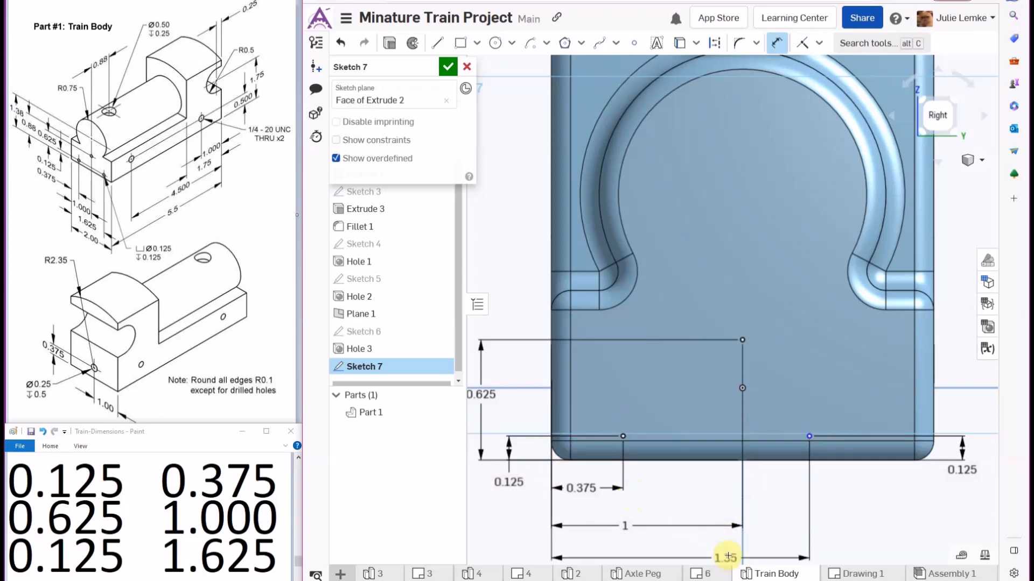
pyautogui.click(705, 553)
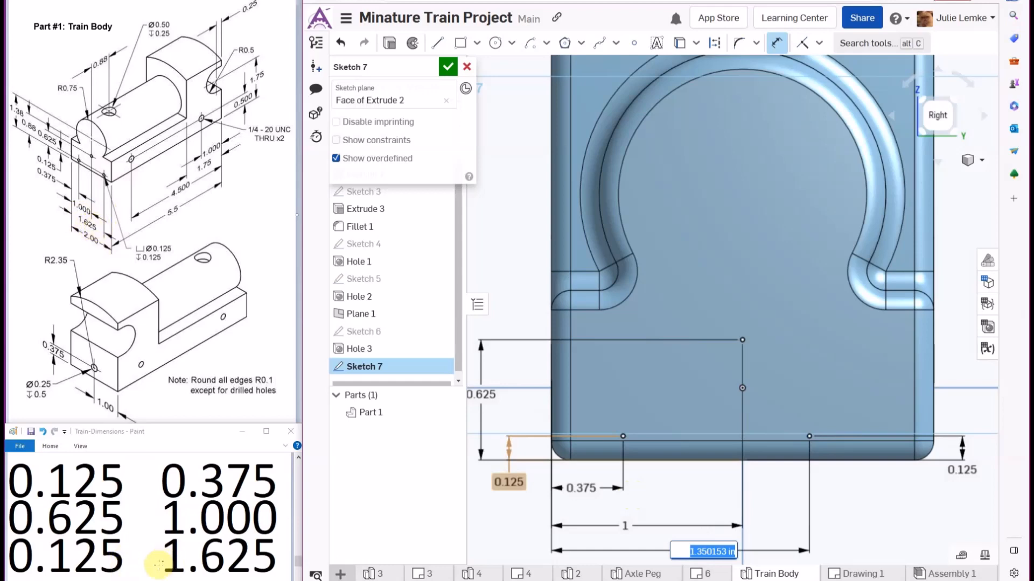
pyautogui.write('1.625')
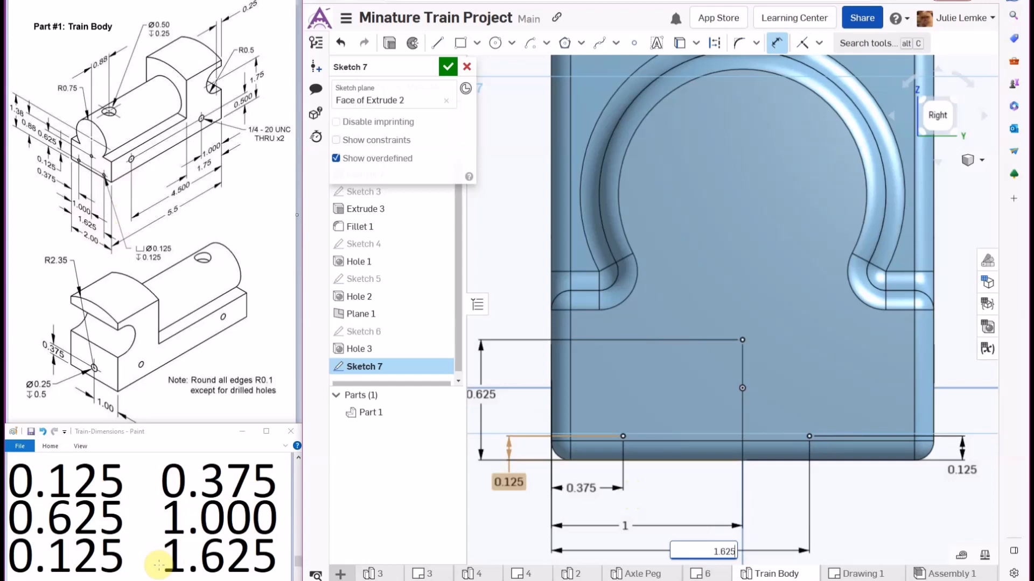
pyautogui.press('Return')
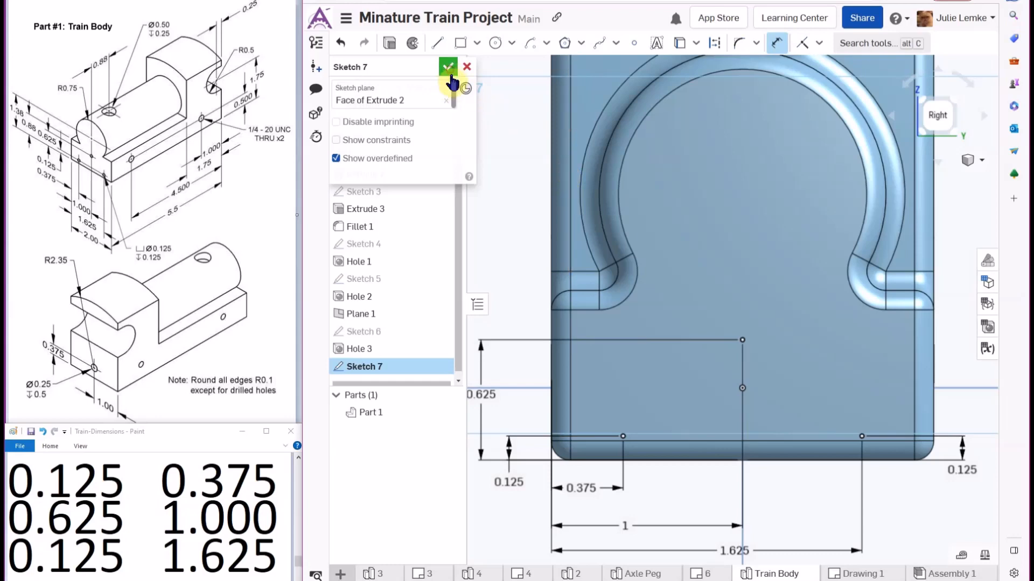
pyautogui.click(447, 67)
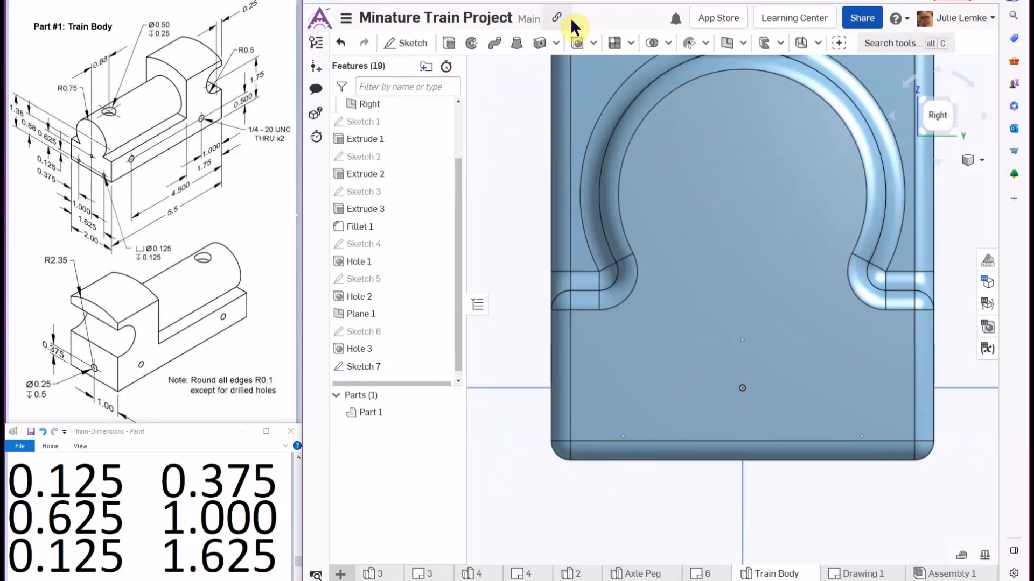
# Start a simple blind hole feature and place holes on all three sketch points of the end face
pyautogui.click(577, 47)
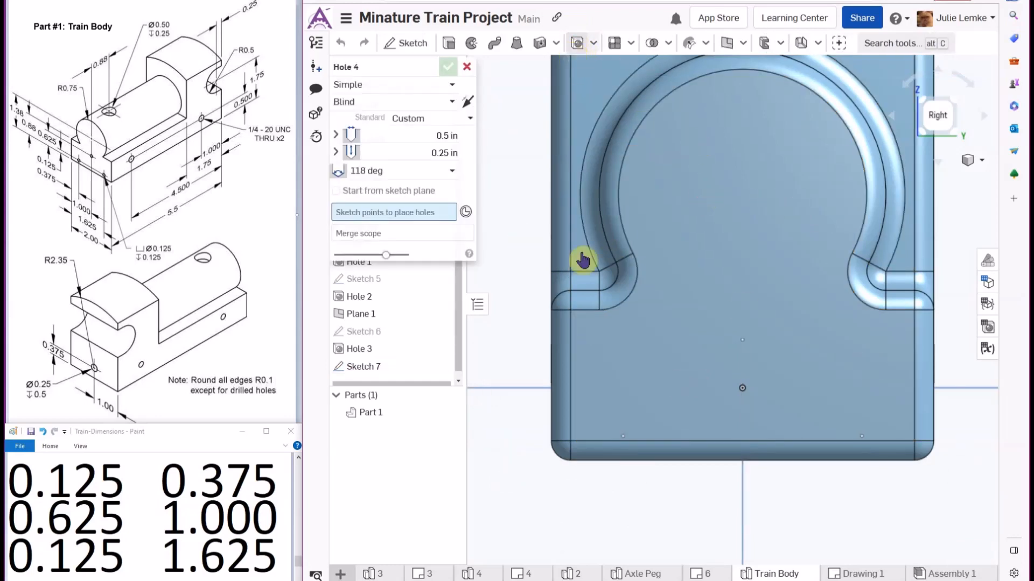
pyautogui.click(623, 436)
pyautogui.click(741, 341)
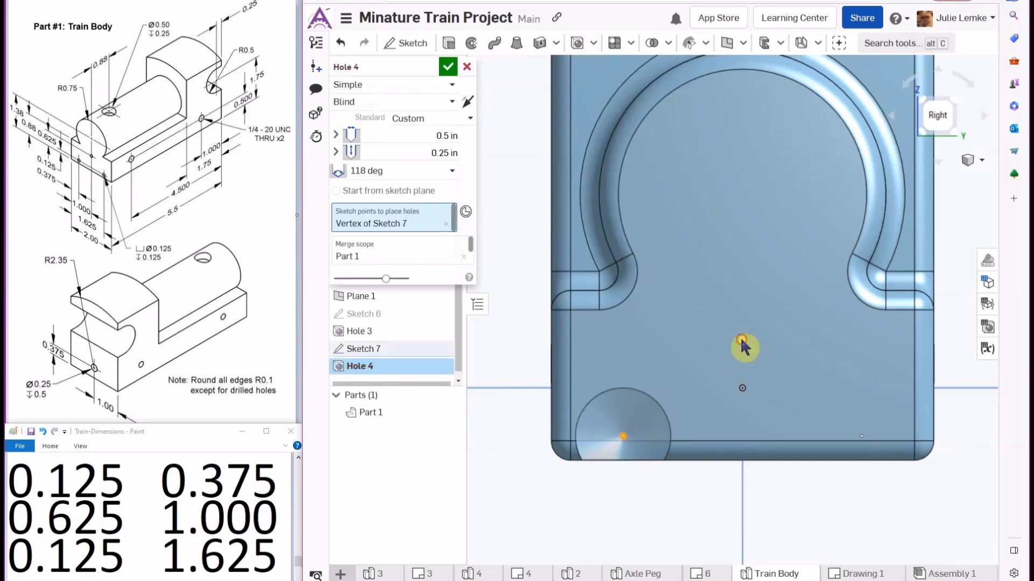
pyautogui.click(862, 436)
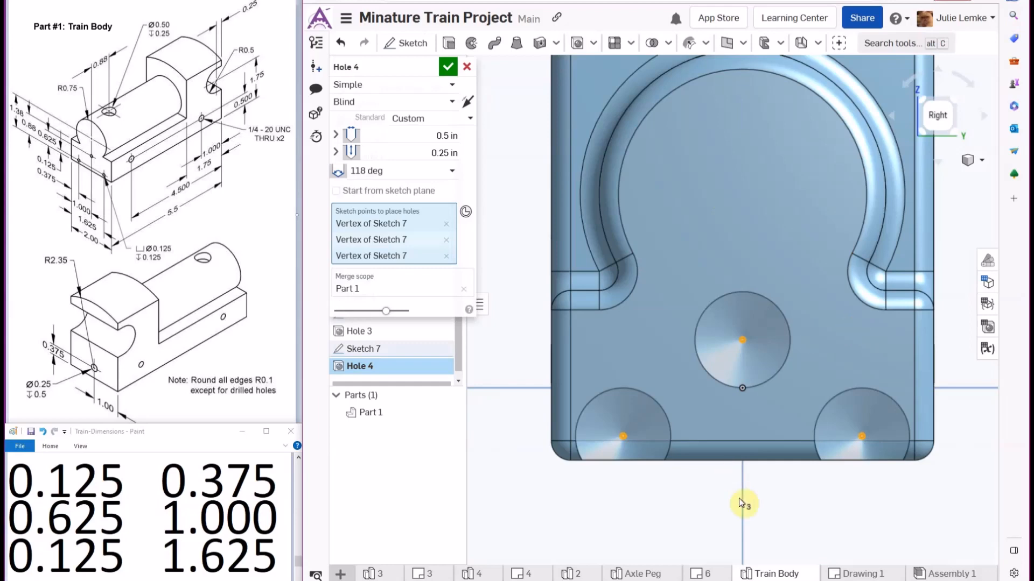
# Set the three holes to 0.125 in diameter, 0.125 in depth and a flat bottom, and accept the feature
pyautogui.moveTo(297, 561); pyautogui.dragTo(301, 575)
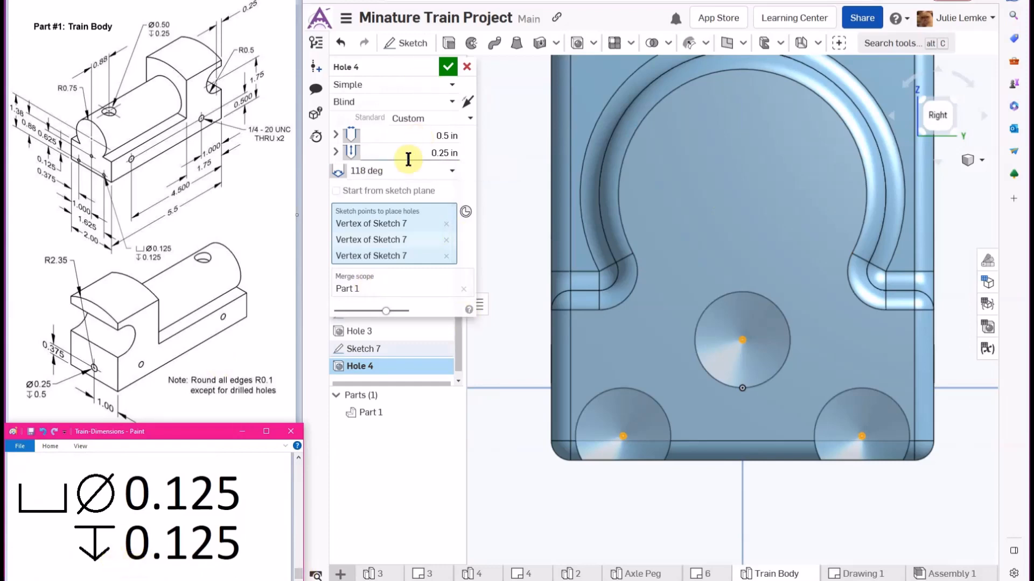
pyautogui.moveTo(418, 138); pyautogui.dragTo(524, 132)
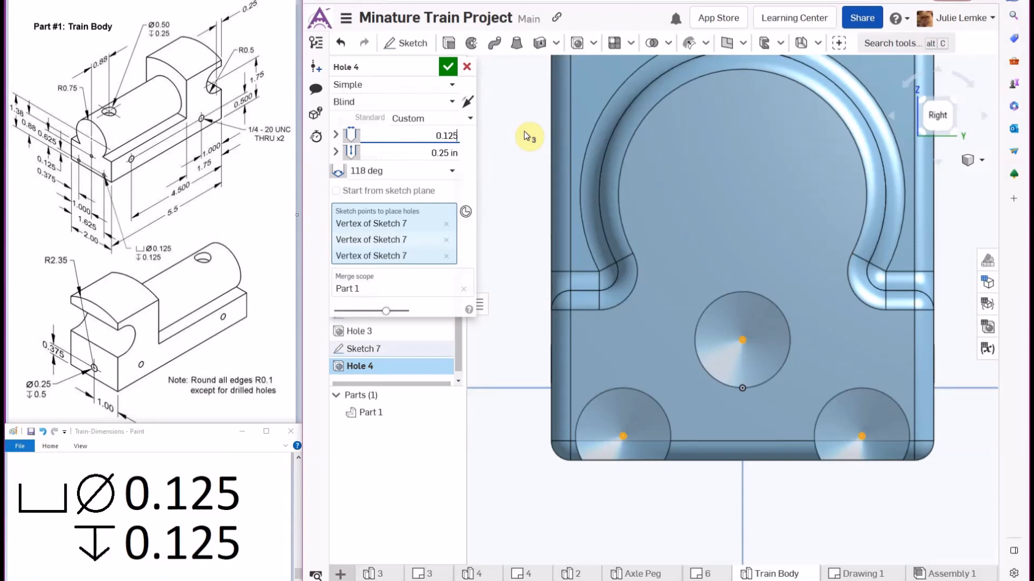
pyautogui.write('0.125')
pyautogui.press('Tab')
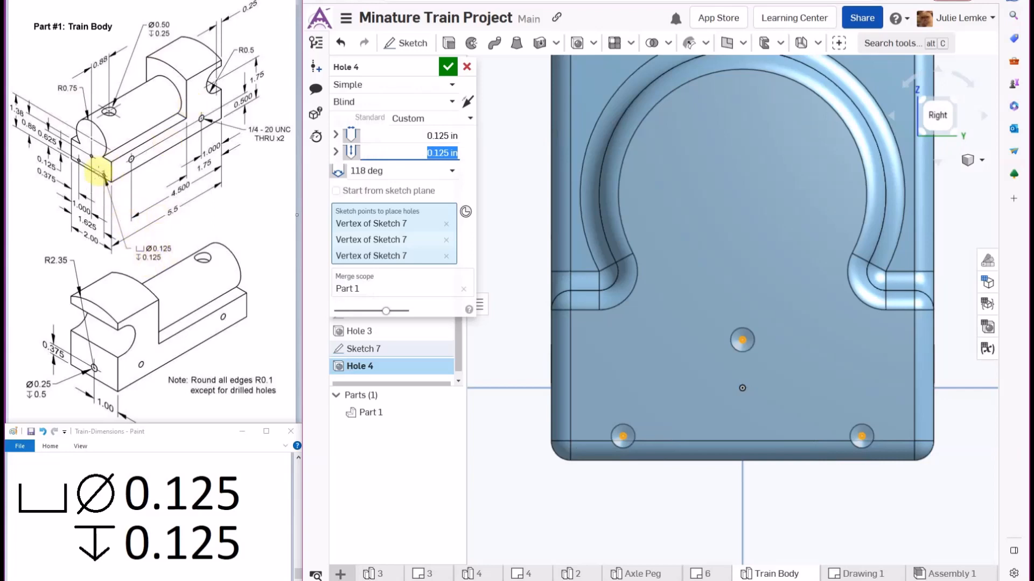
pyautogui.click(383, 175)
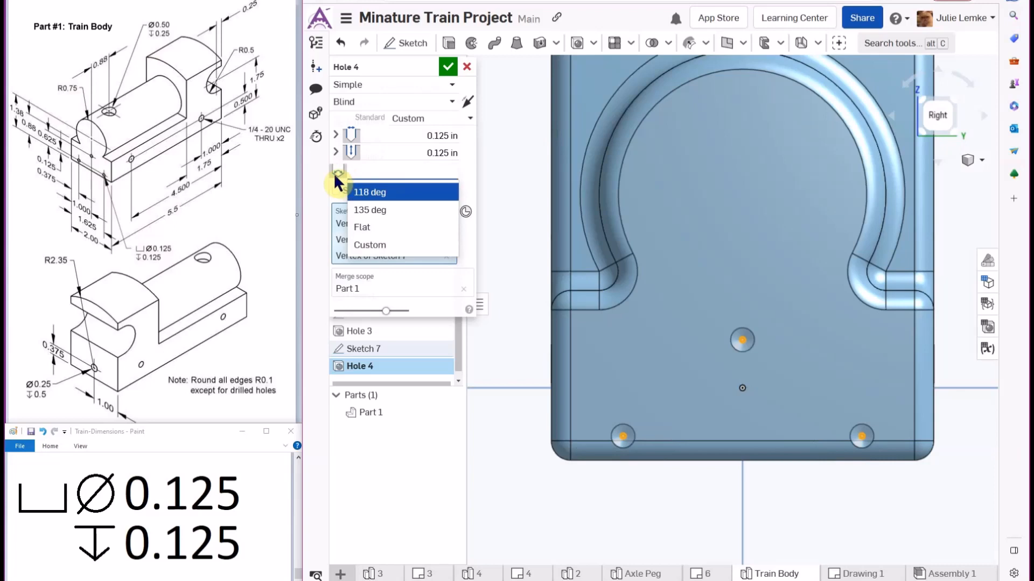
pyautogui.click(389, 227)
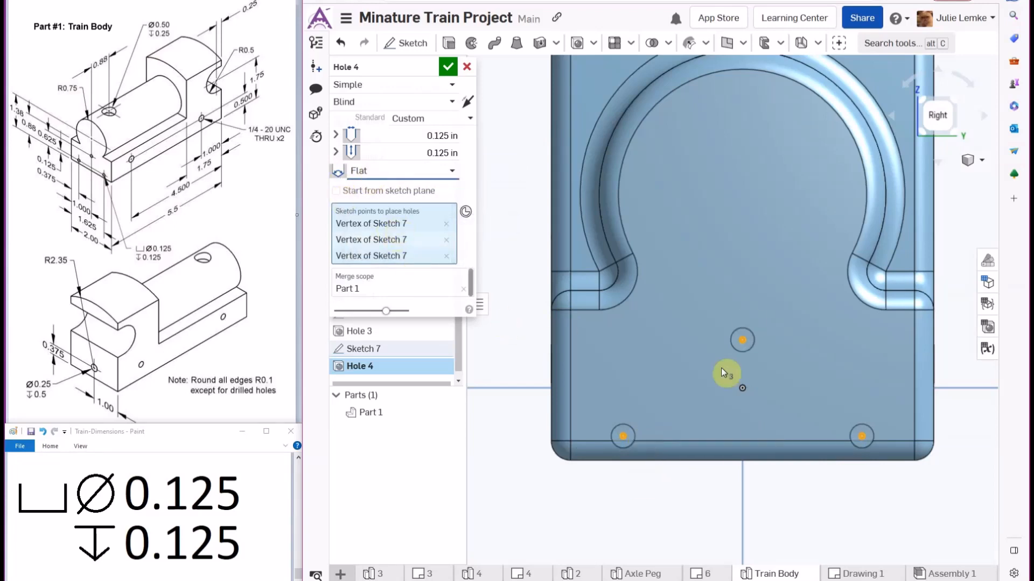
pyautogui.scroll(3, 623, 430)
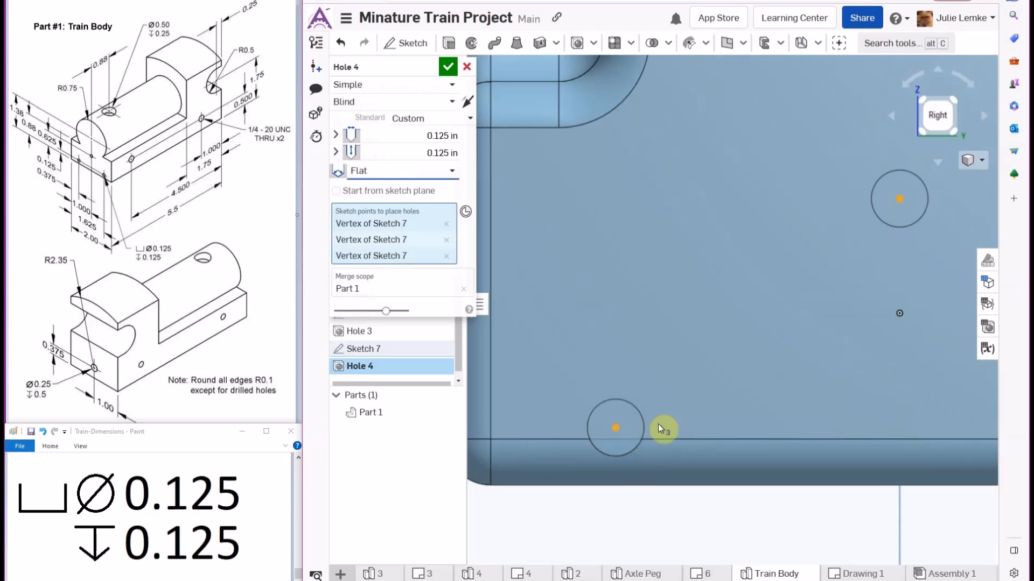
pyautogui.scroll(-5, 668, 409)
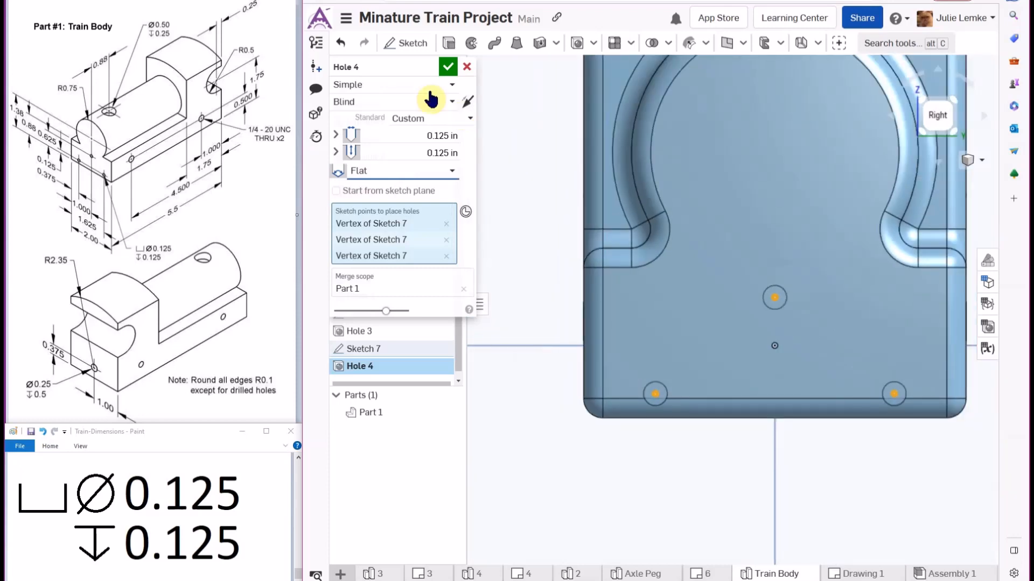
pyautogui.click(447, 68)
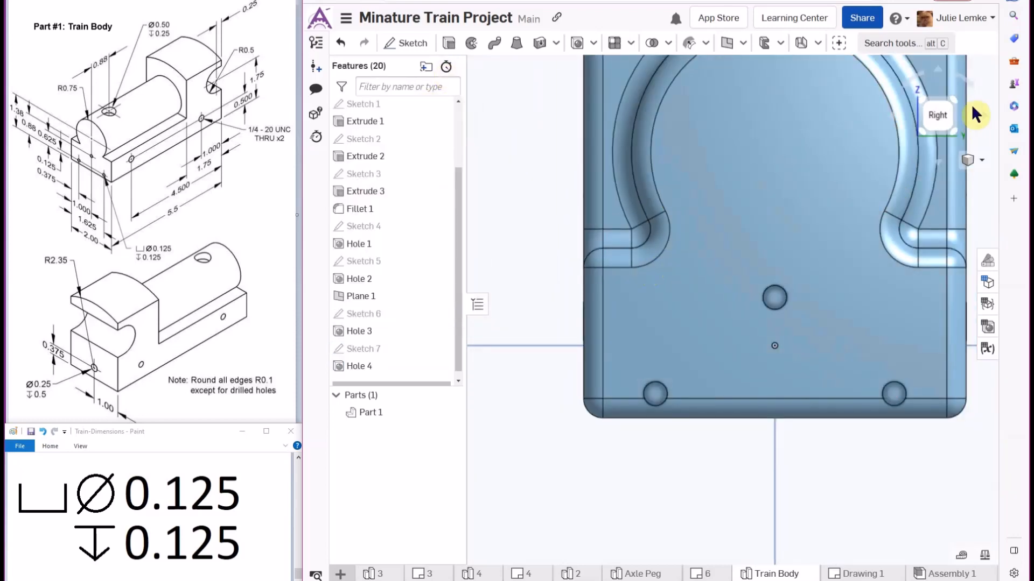
# Inspect the train body in angled views from its boiler end, side and cab end
pyautogui.click(953, 108)
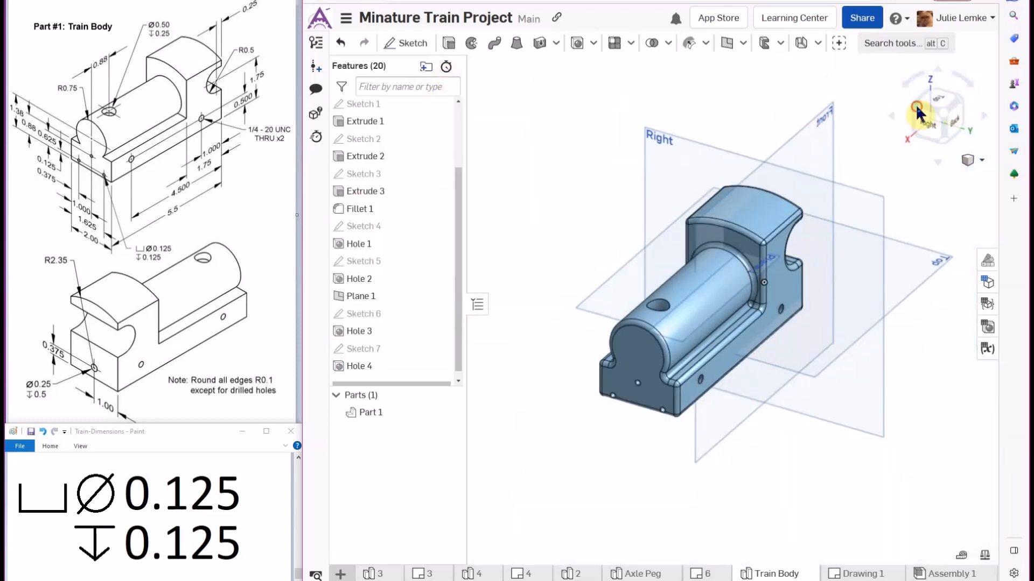
pyautogui.click(915, 104)
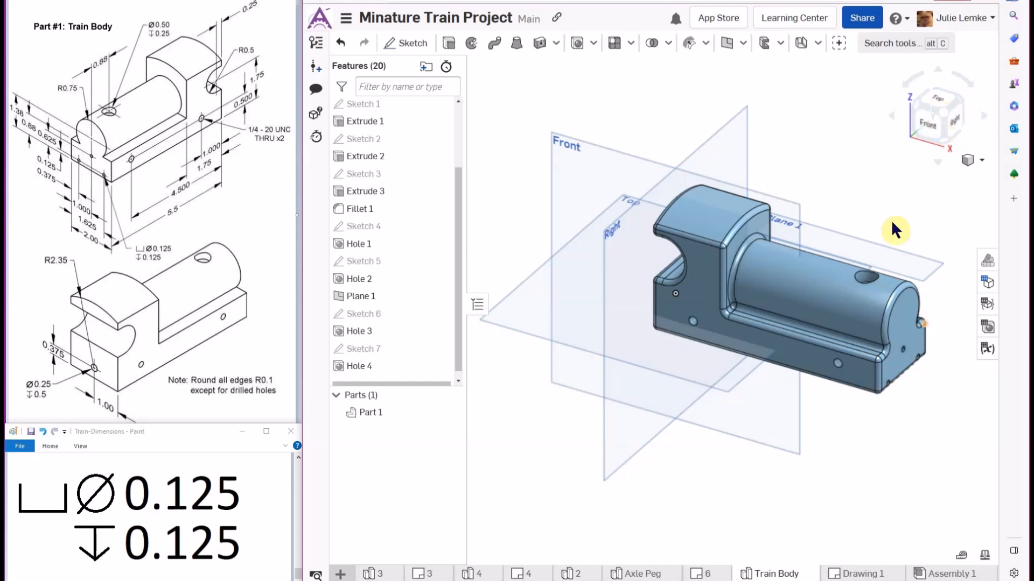
pyautogui.click(918, 115)
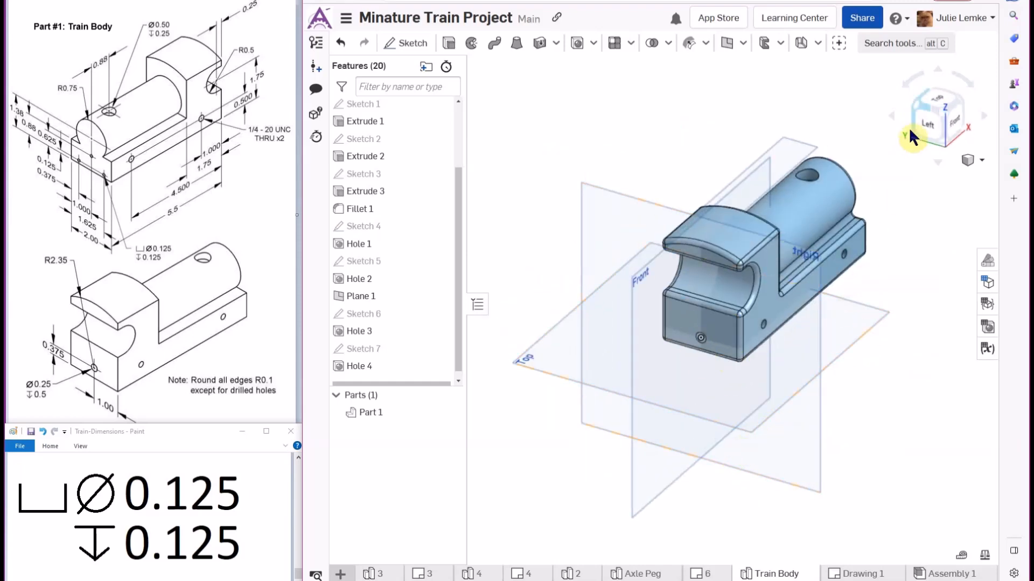
pyautogui.click(919, 108)
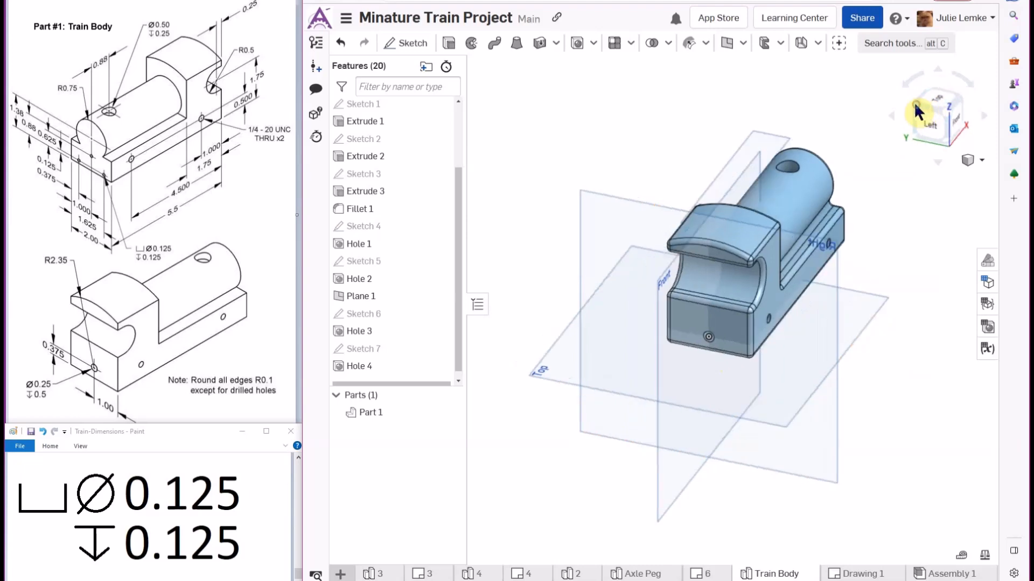
pyautogui.click(919, 113)
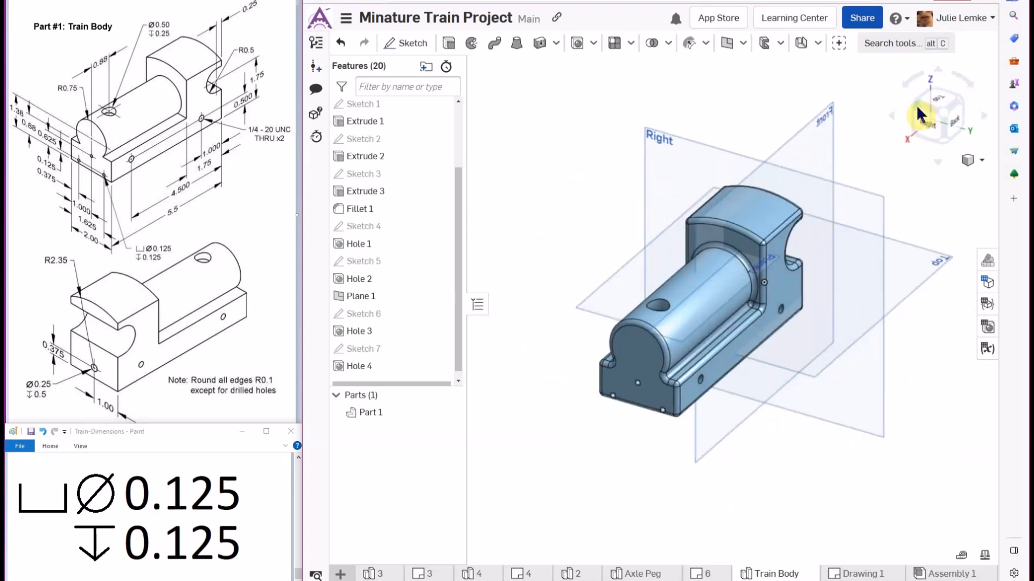